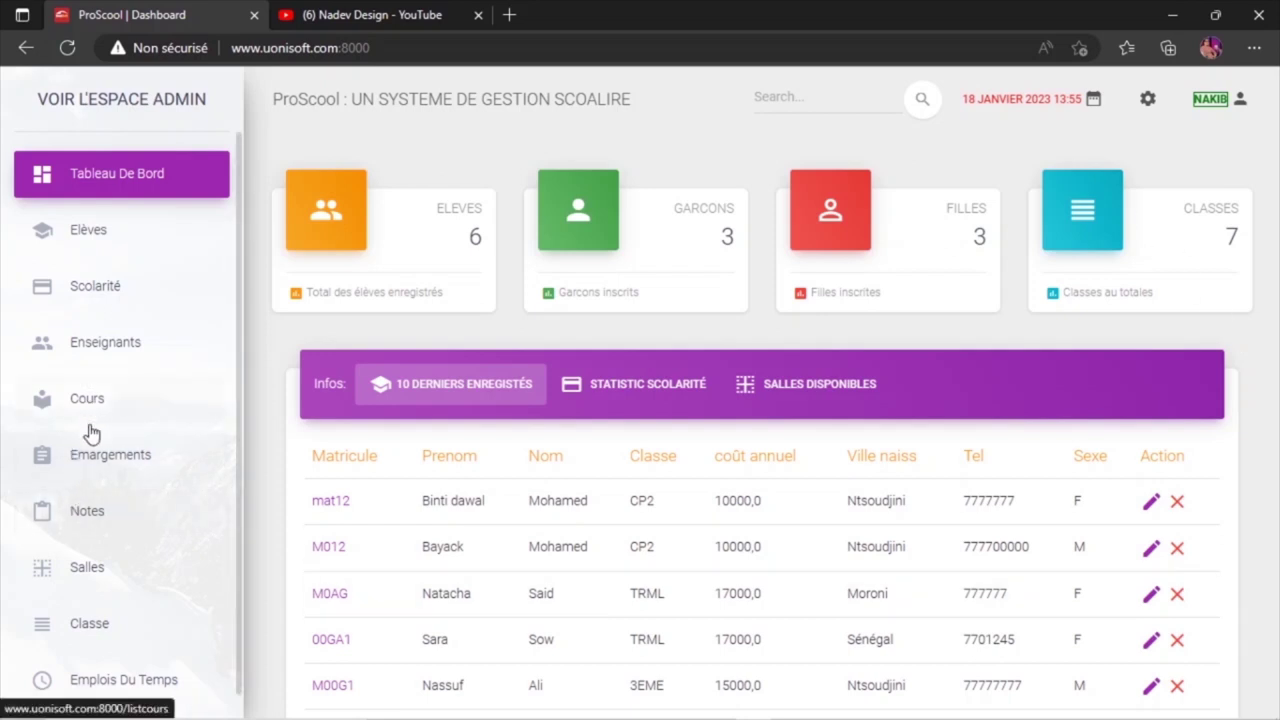
Open the émargements list and filter it by the first listed teacher.
{"action": "left_click", "coordinate": [97, 459]}
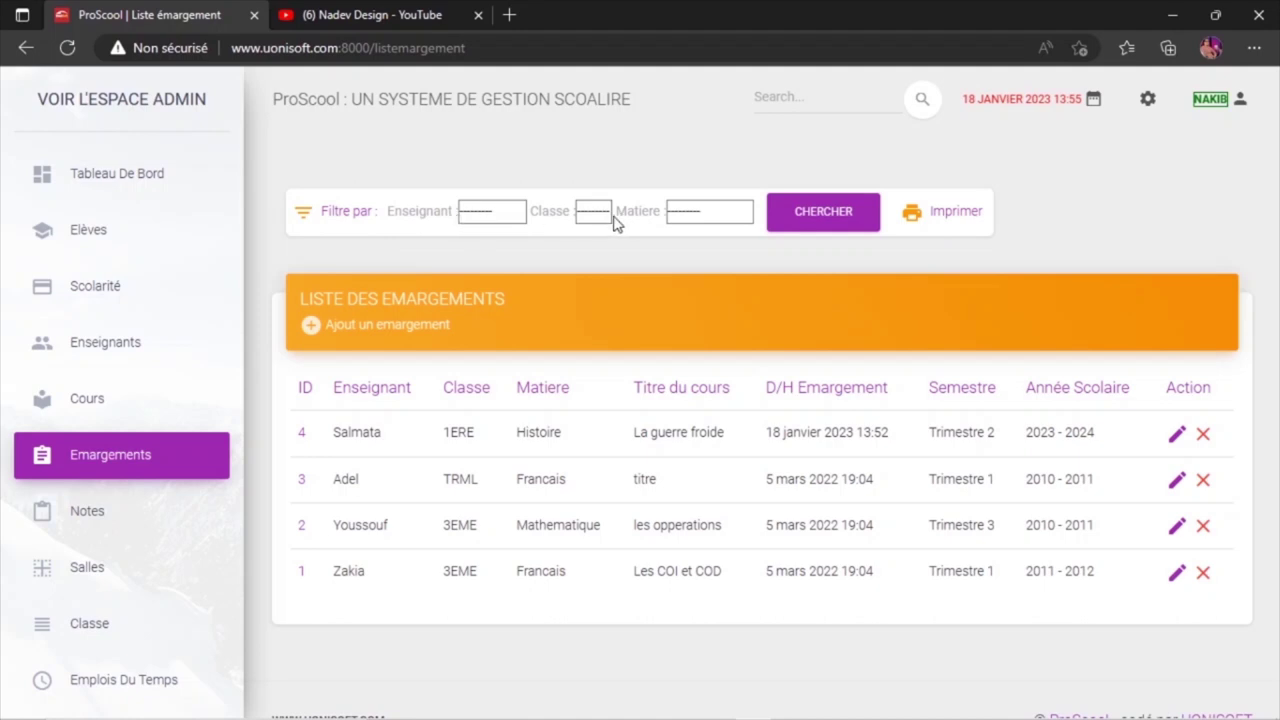
{"action": "left_click", "coordinate": [476, 222]}
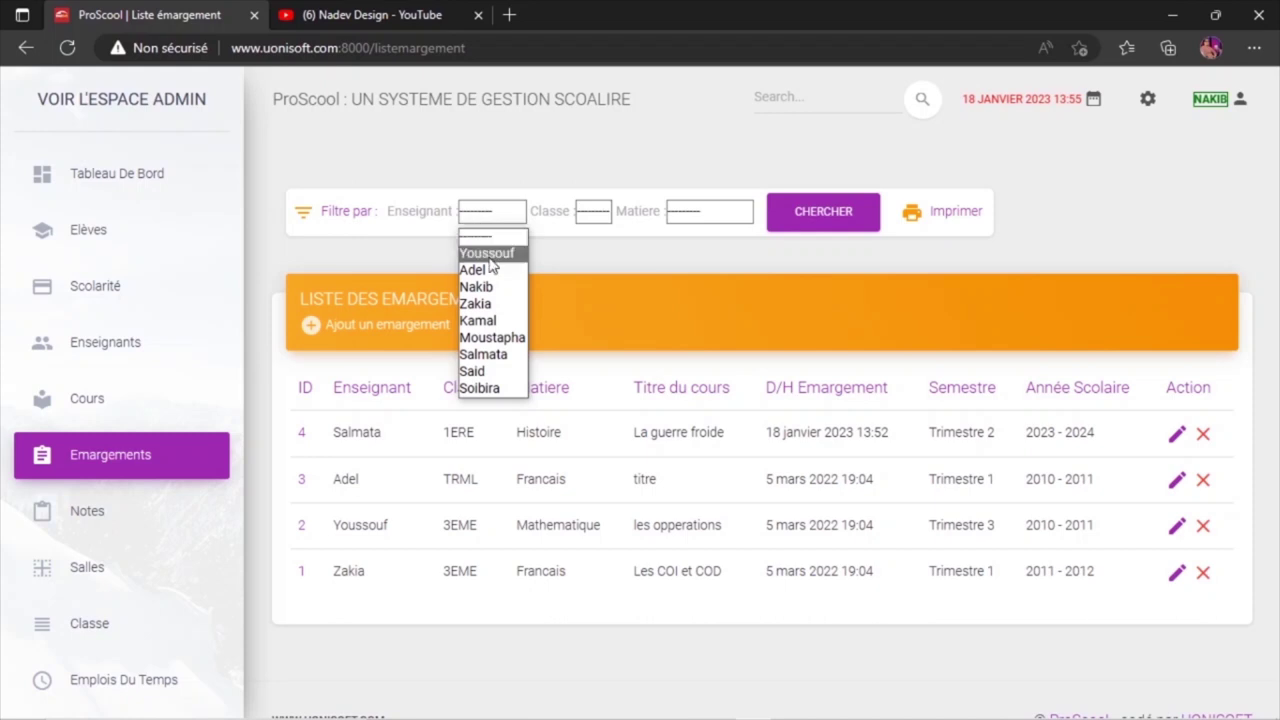
{"action": "left_click", "coordinate": [488, 254]}
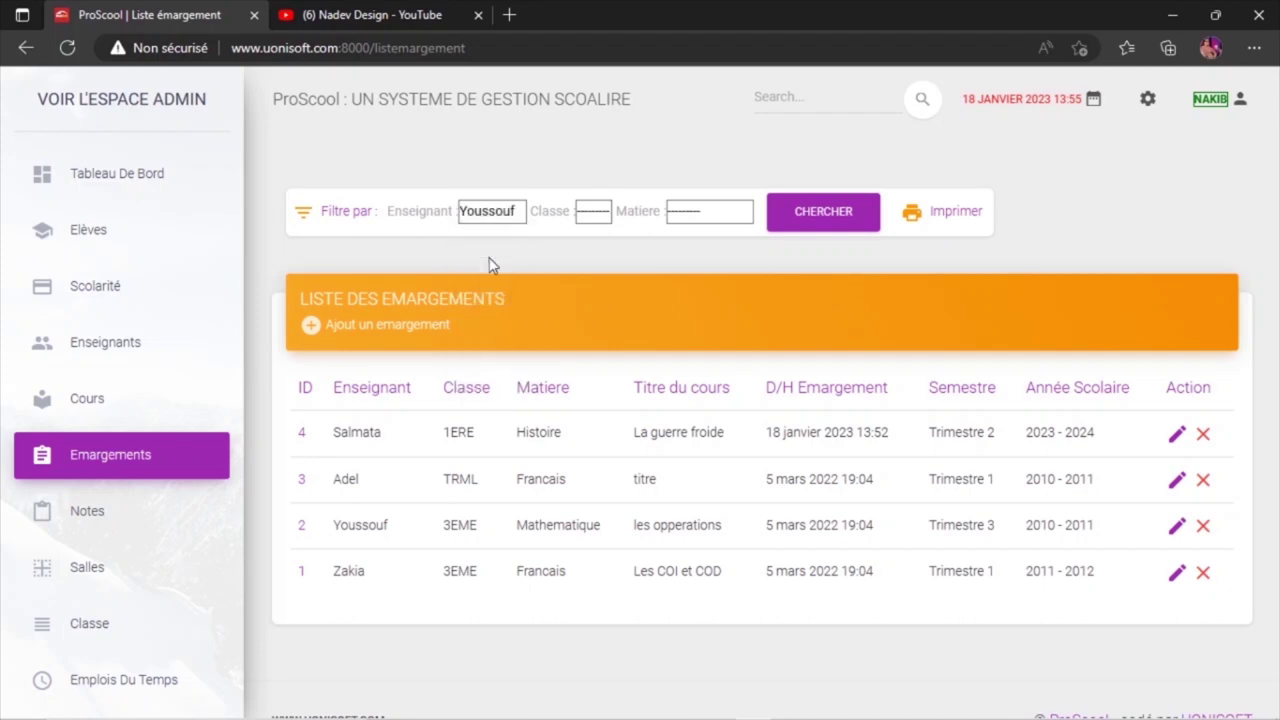
{"action": "left_click", "coordinate": [813, 222]}
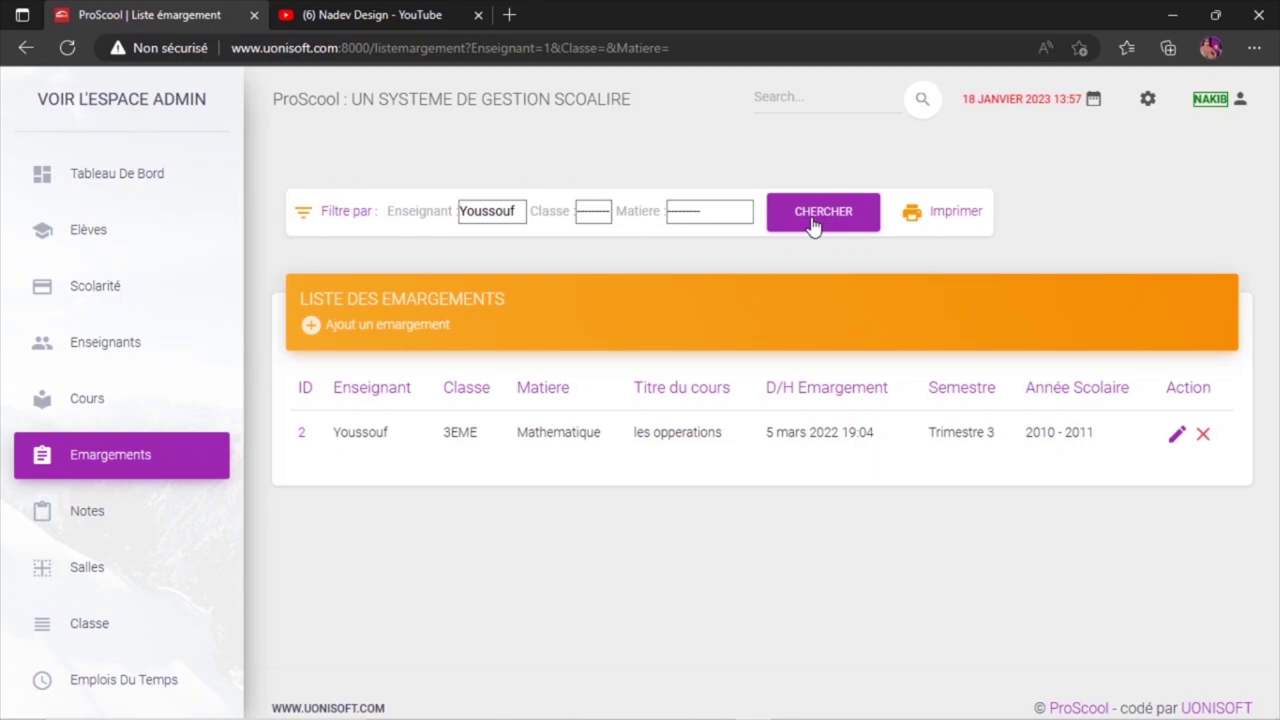
Clear the teacher filter and filter the émargements by class CP2.
{"action": "left_click", "coordinate": [501, 211]}
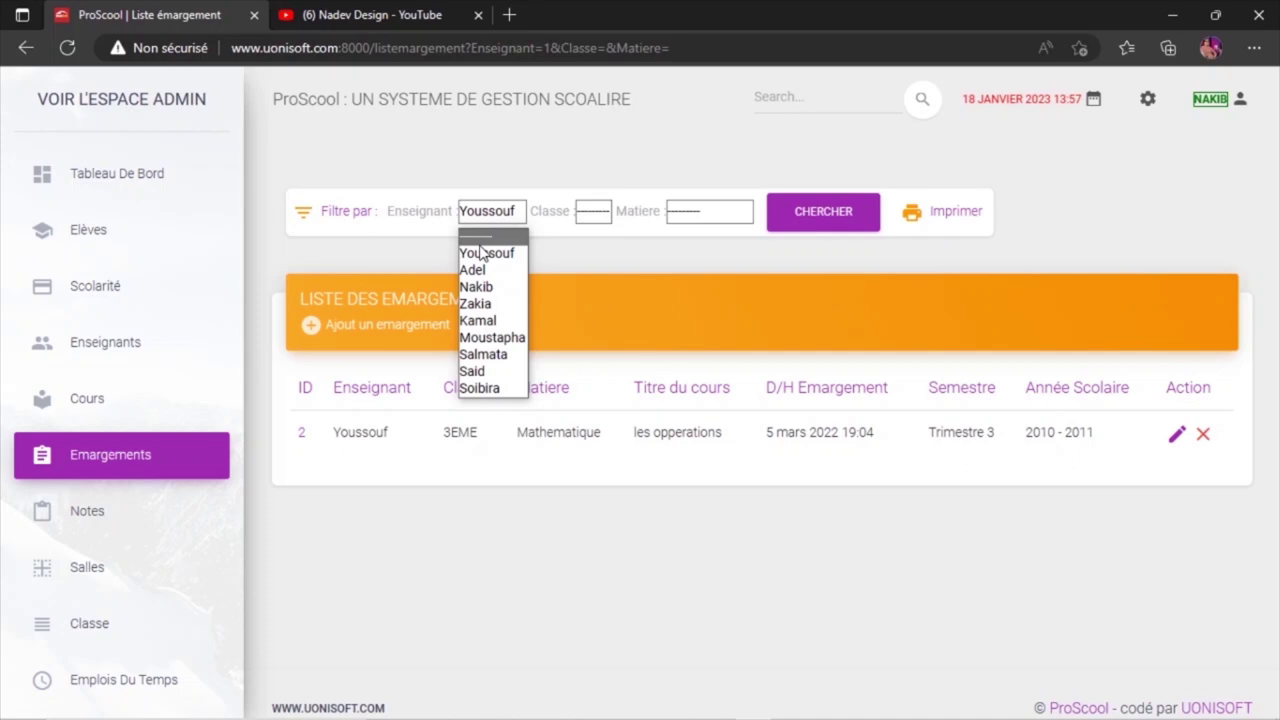
{"action": "left_click", "coordinate": [482, 240]}
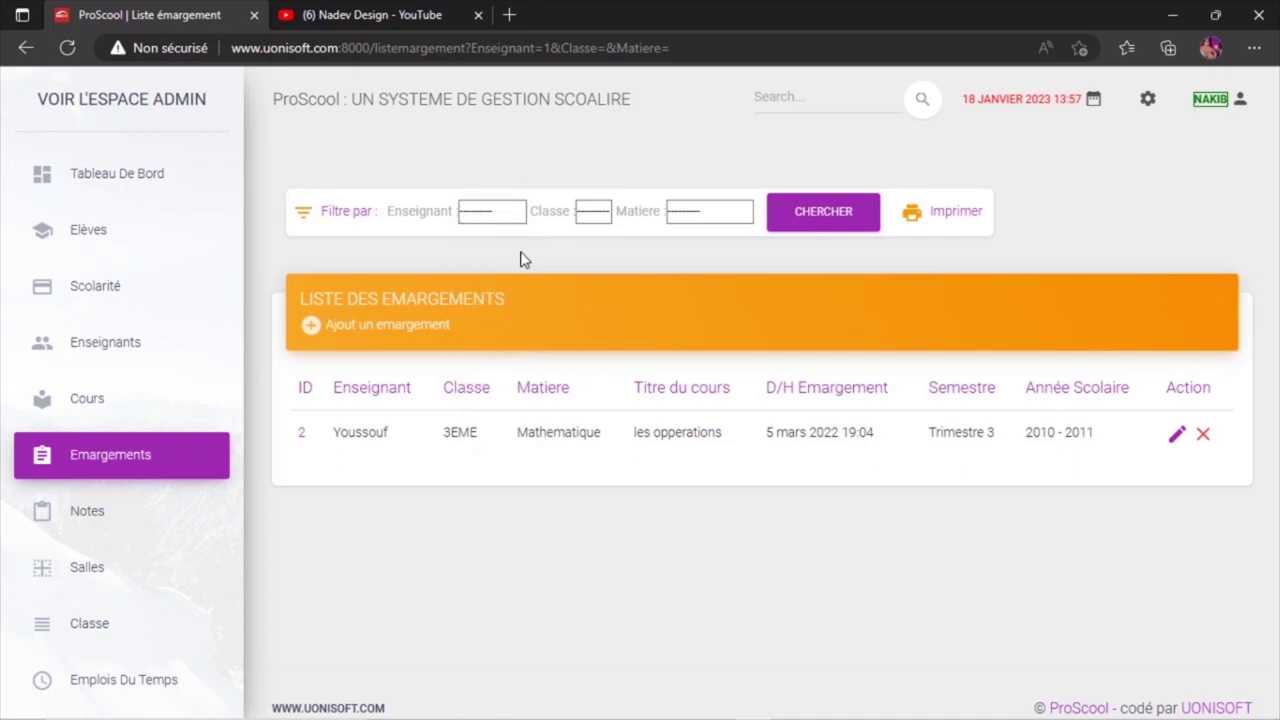
{"action": "left_click", "coordinate": [604, 214]}
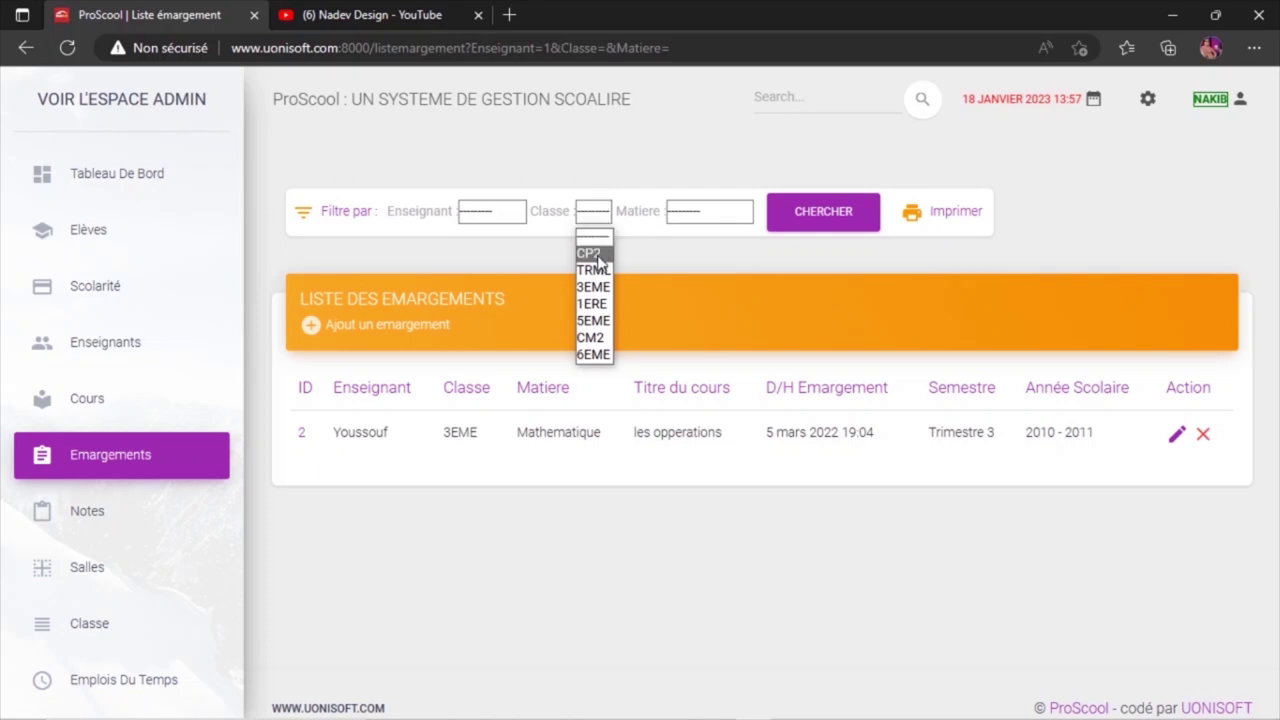
{"action": "left_click", "coordinate": [598, 256]}
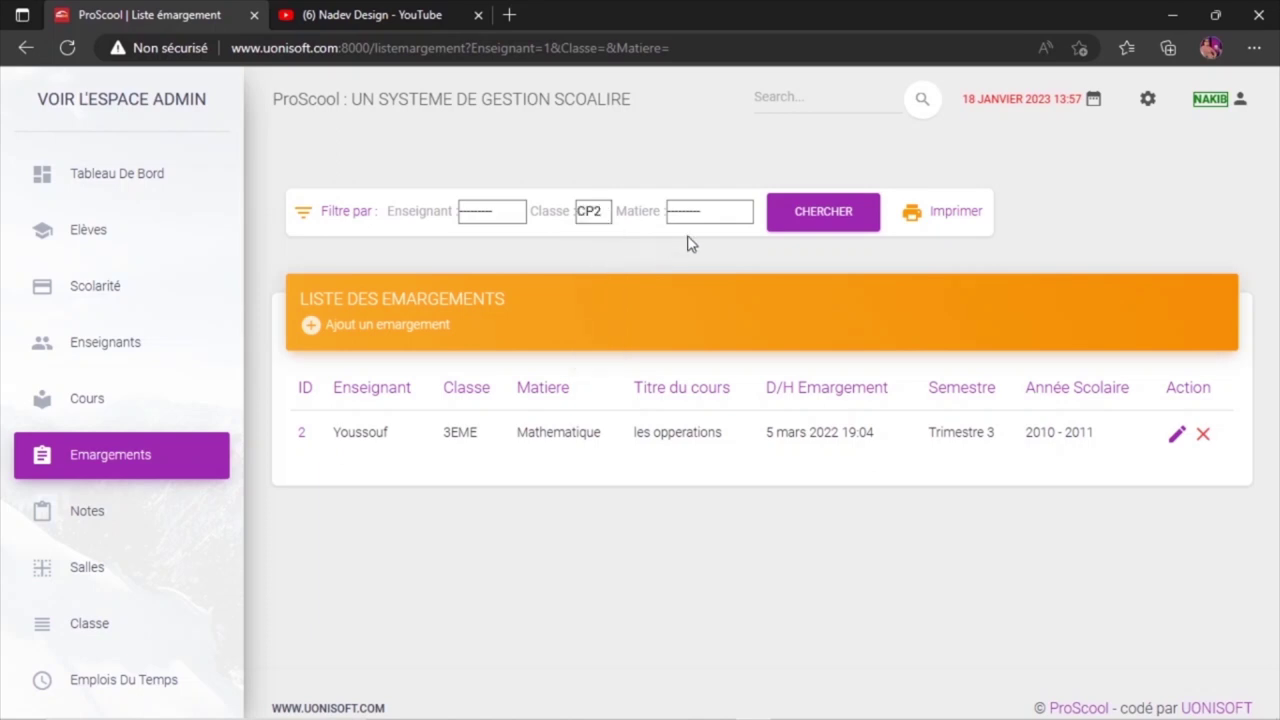
{"action": "left_click", "coordinate": [824, 222]}
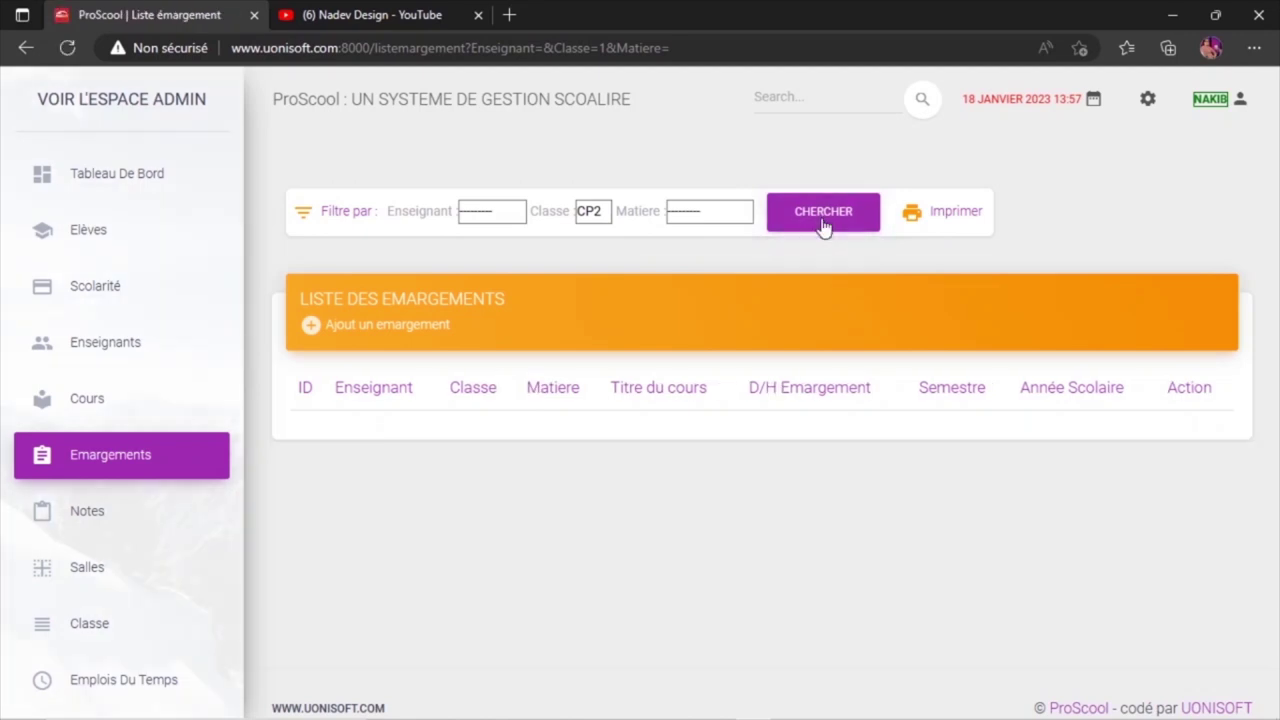
Filter the émargements by class TRML instead.
{"action": "left_click", "coordinate": [593, 224]}
{"action": "left_click", "coordinate": [593, 270]}
{"action": "left_click", "coordinate": [822, 220]}
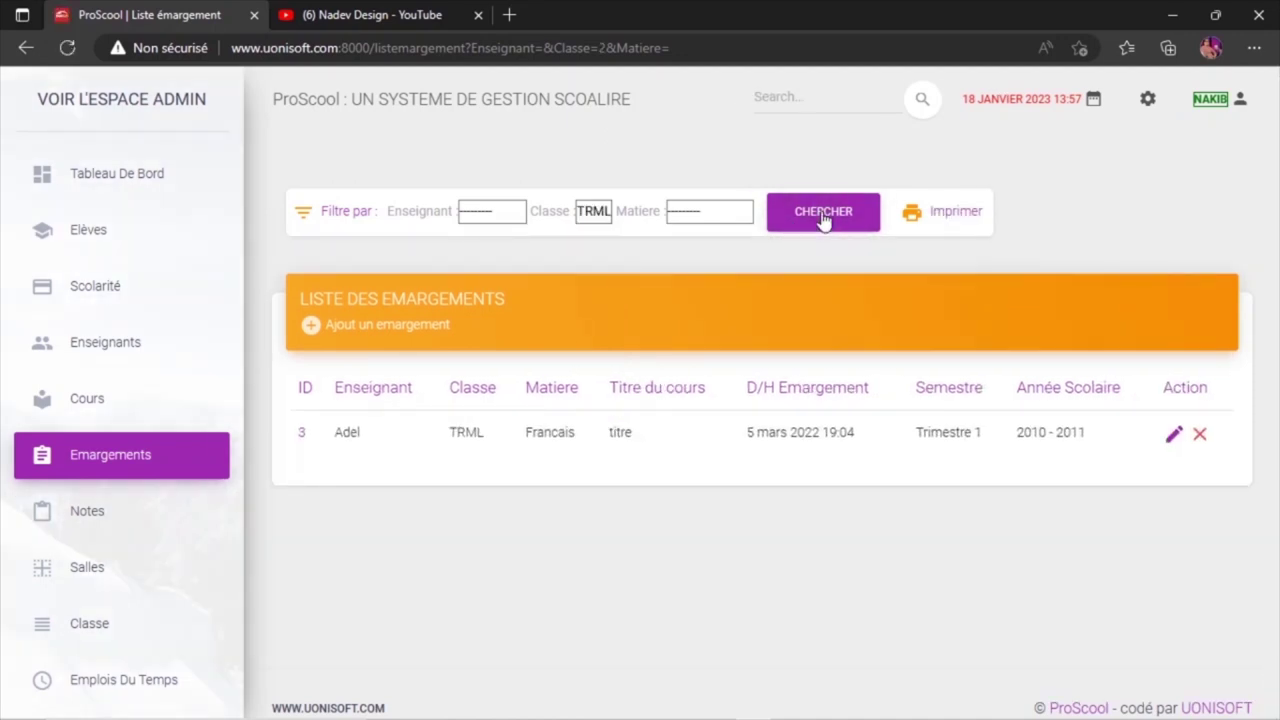
Clear the class filter and filter the émargements by the subject Francais.
{"action": "left_click", "coordinate": [594, 220]}
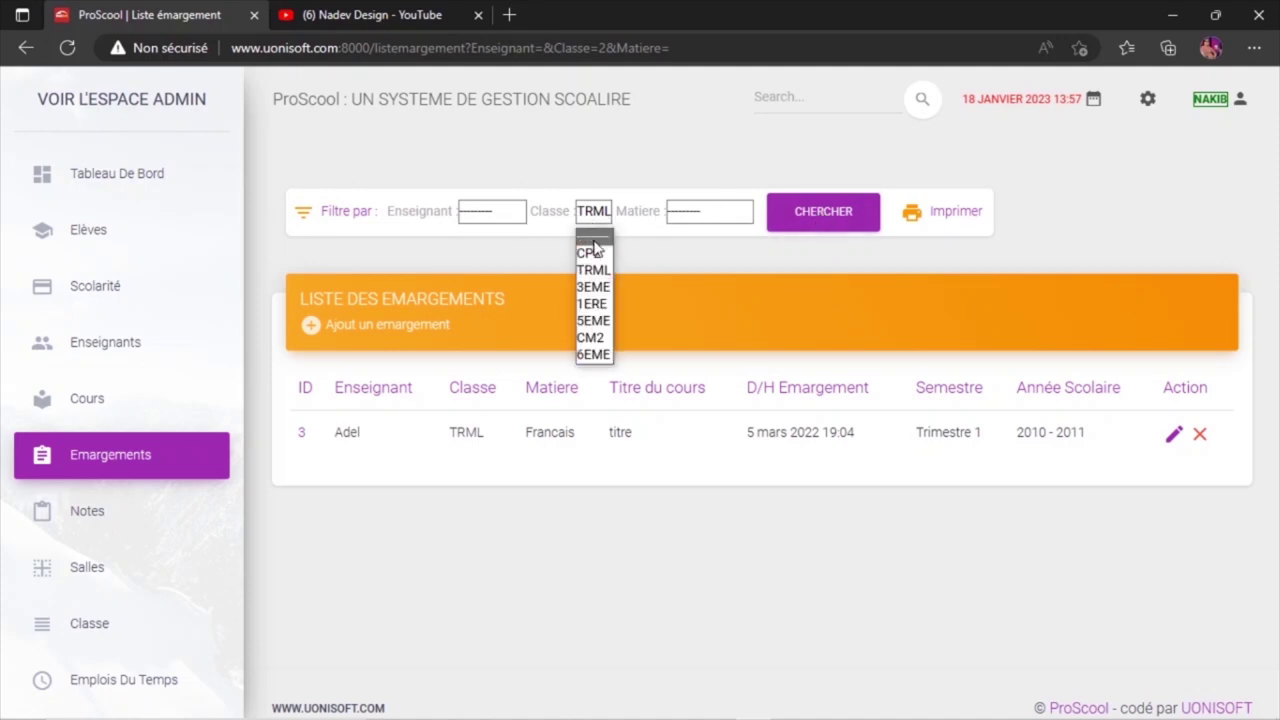
{"action": "left_click", "coordinate": [594, 238]}
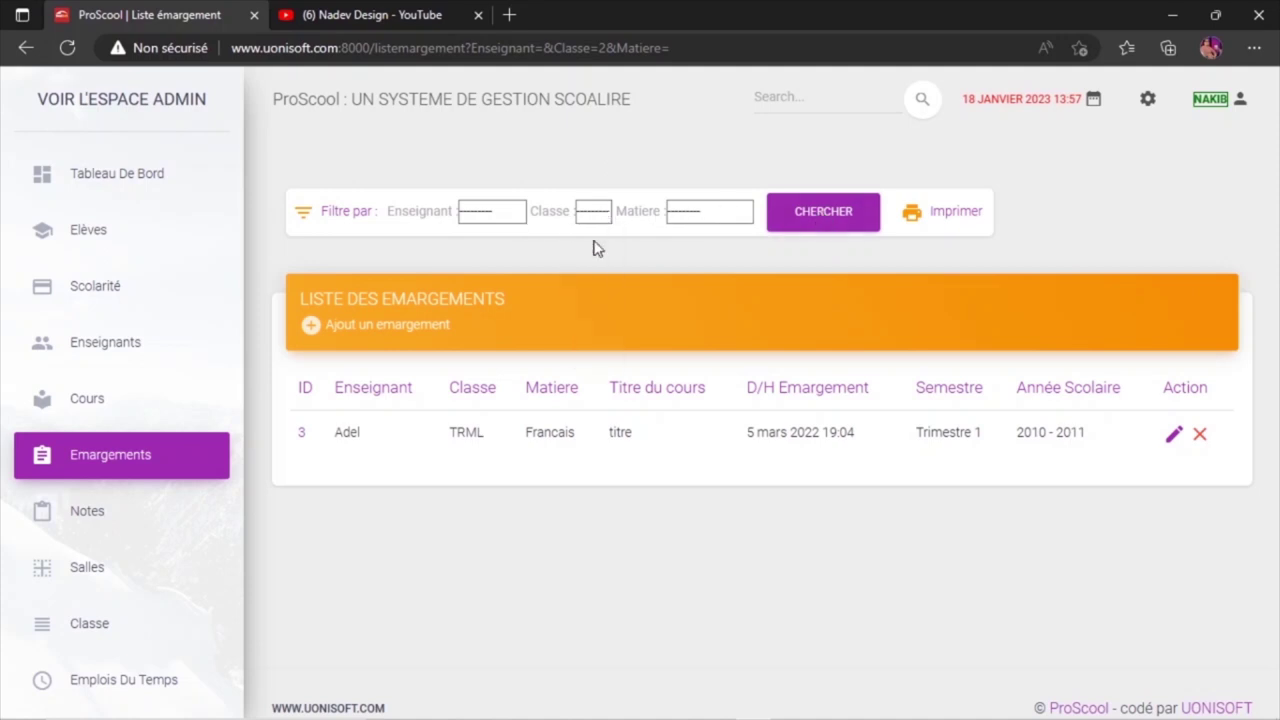
{"action": "left_click", "coordinate": [721, 224]}
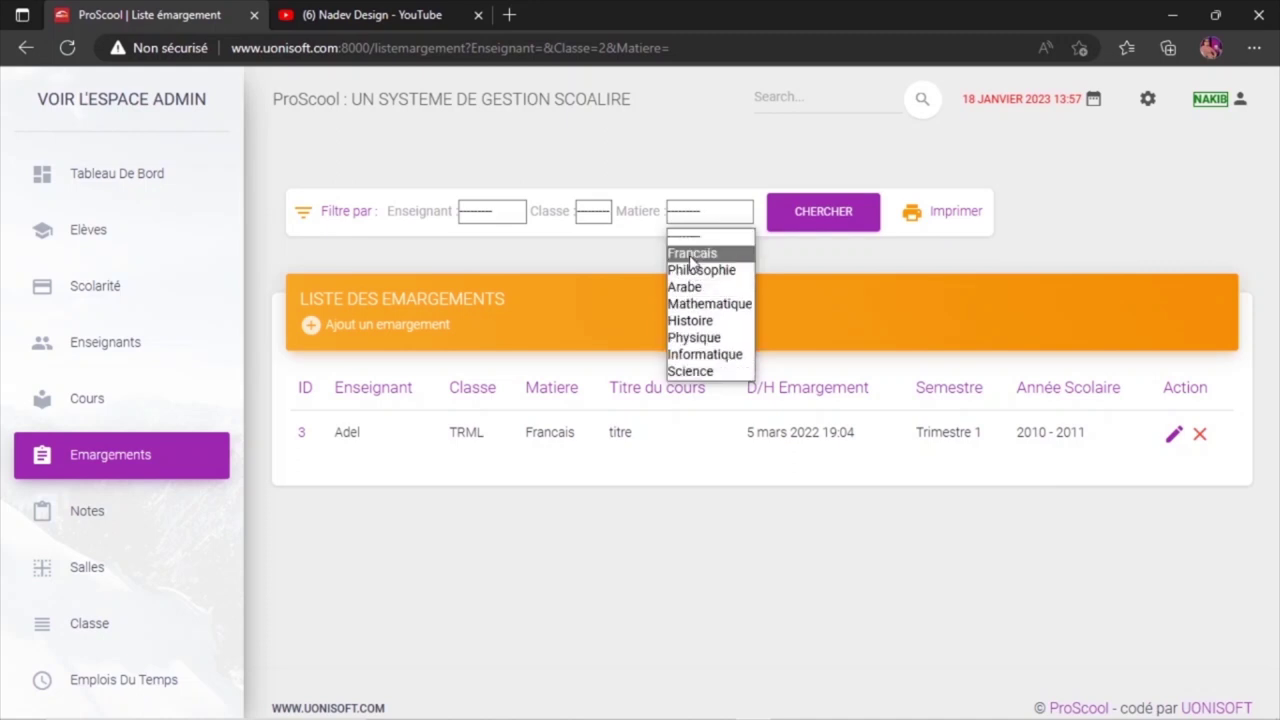
{"action": "left_click", "coordinate": [692, 254]}
{"action": "left_click", "coordinate": [800, 223]}
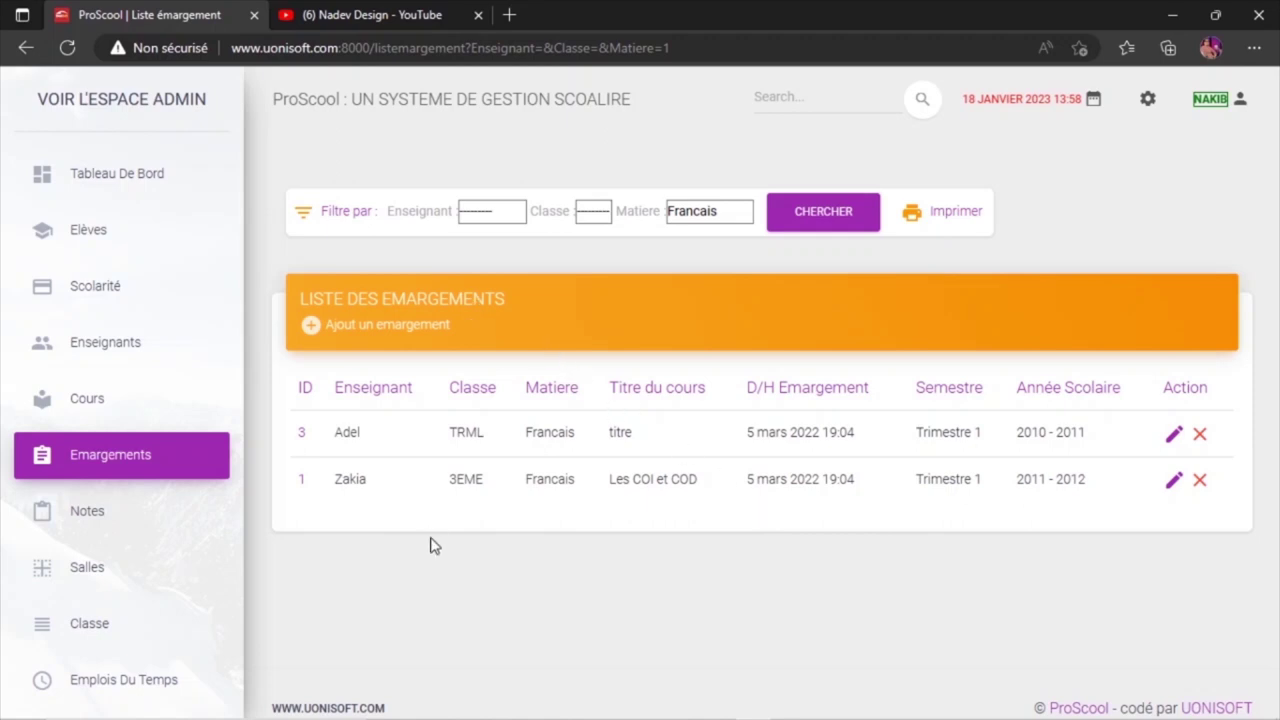
Start a new émargement, choosing the first listed teacher and the class 3EME.
{"action": "left_click", "coordinate": [341, 333]}
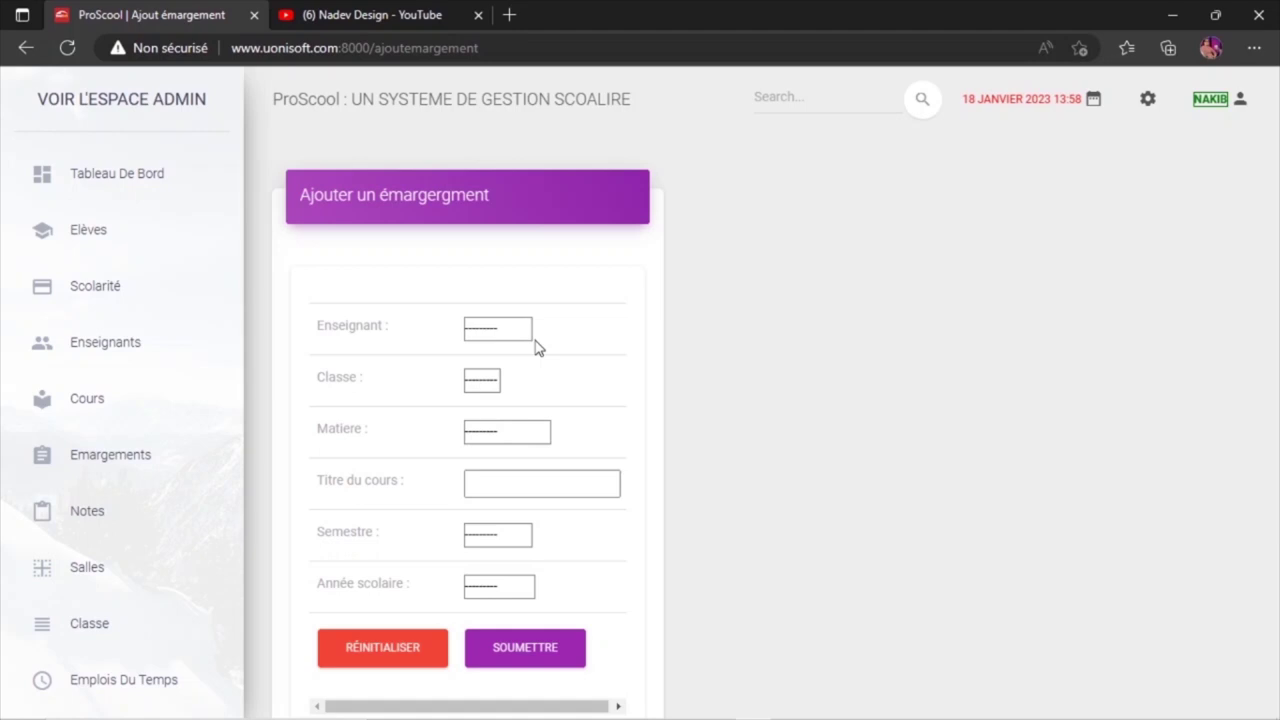
{"action": "left_click", "coordinate": [481, 334]}
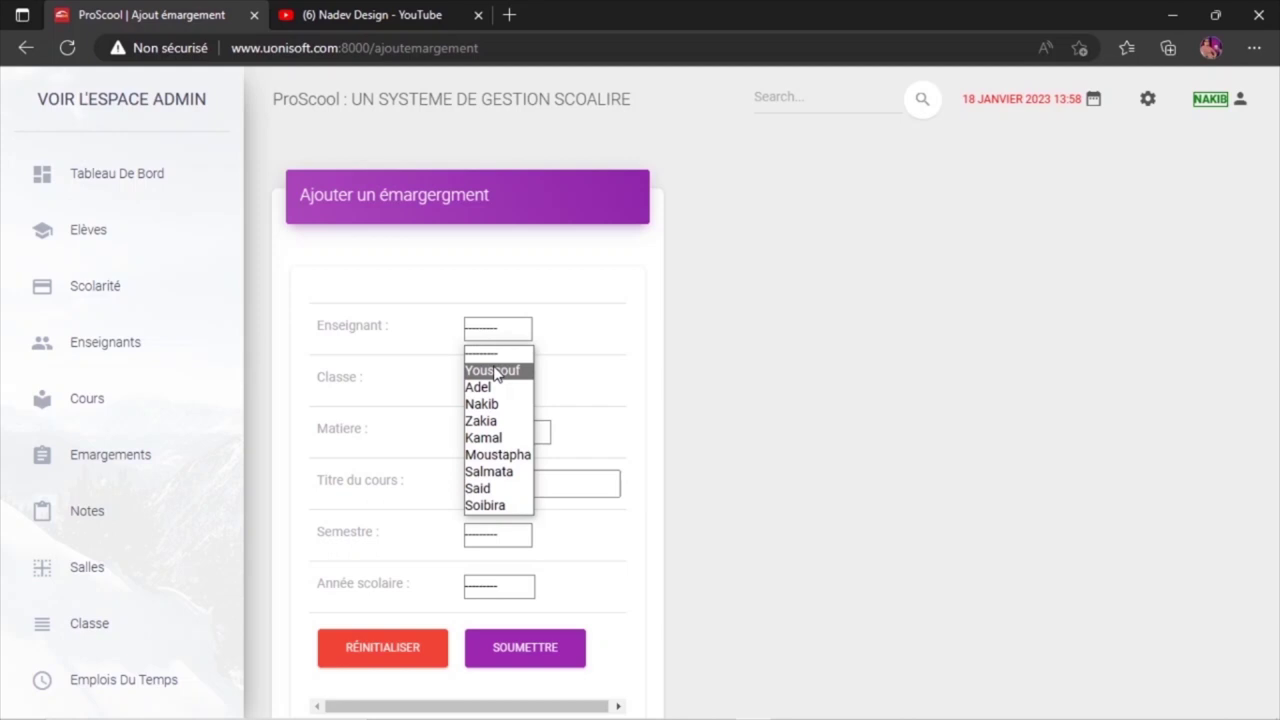
{"action": "left_click", "coordinate": [495, 372]}
{"action": "left_click", "coordinate": [492, 332]}
{"action": "left_click", "coordinate": [488, 376]}
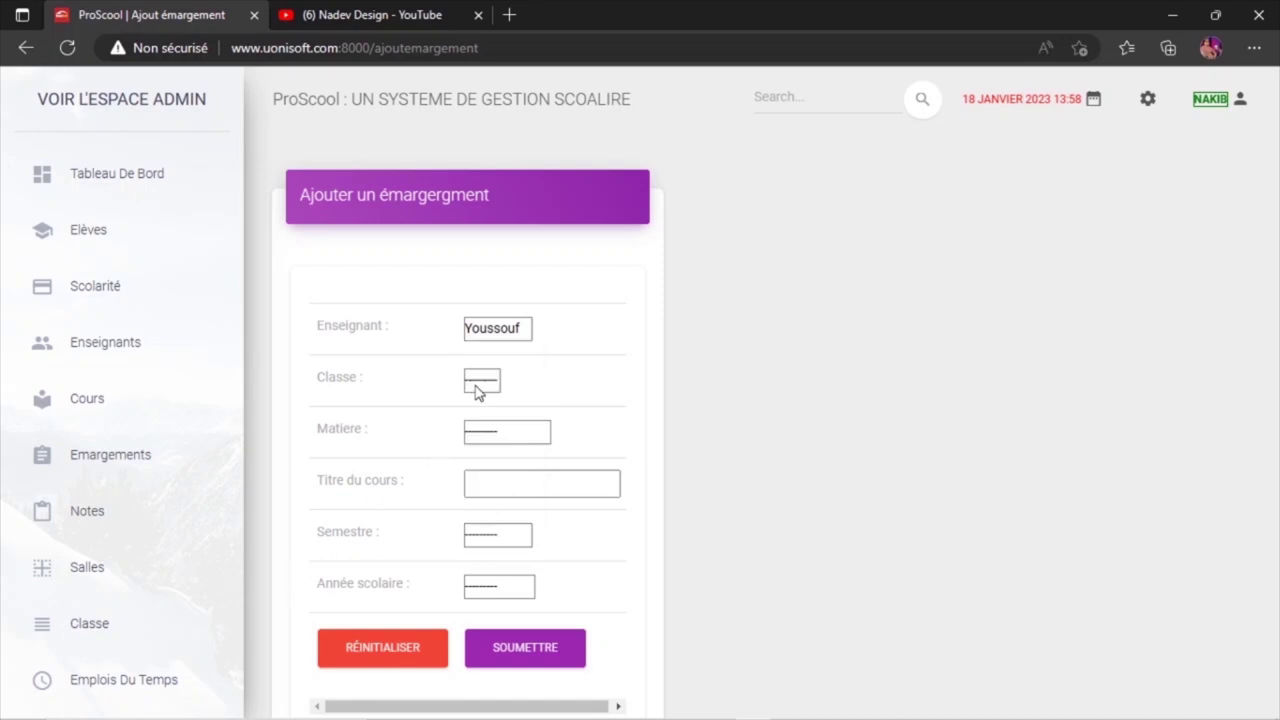
{"action": "left_click", "coordinate": [478, 386]}
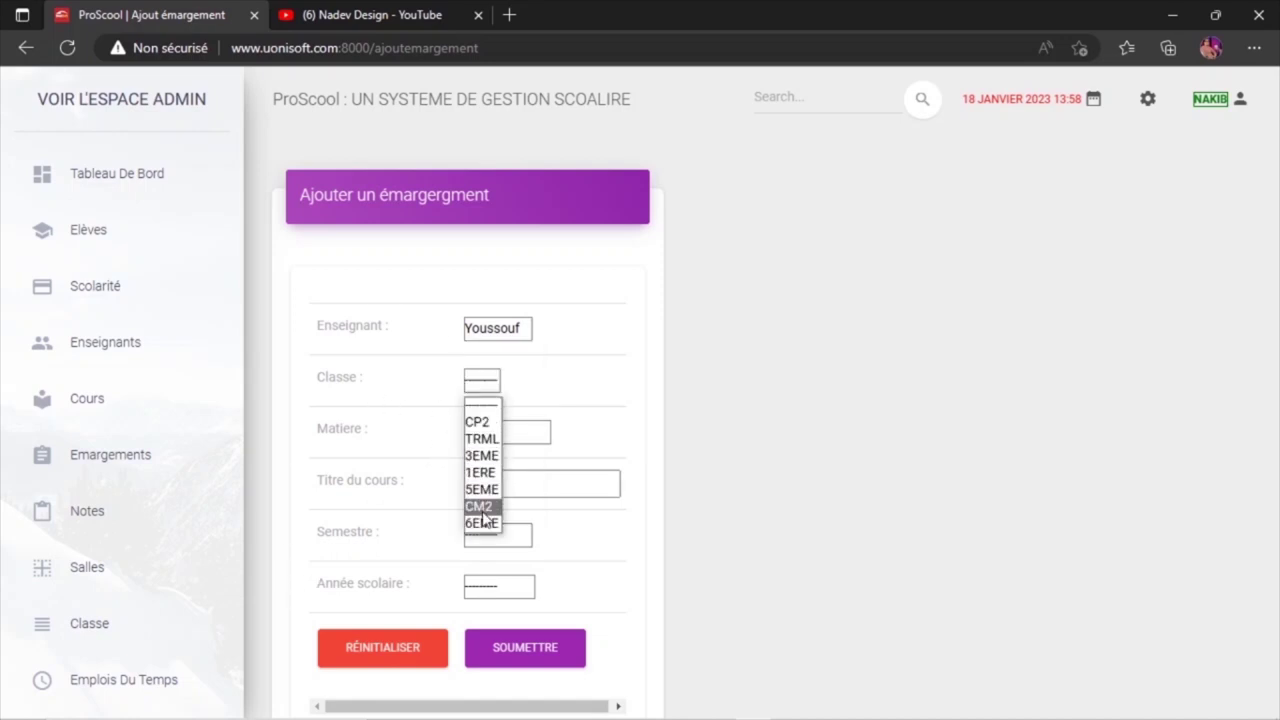
{"action": "left_click", "coordinate": [478, 424]}
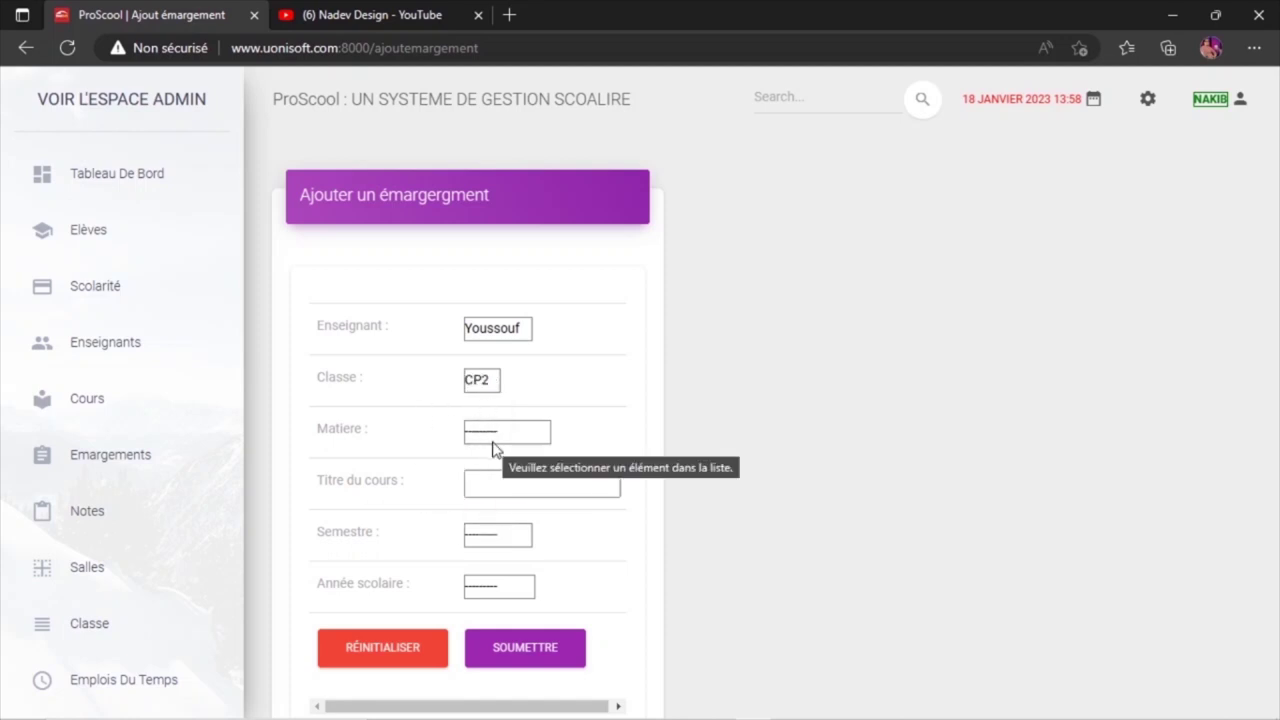
{"action": "left_click", "coordinate": [481, 390]}
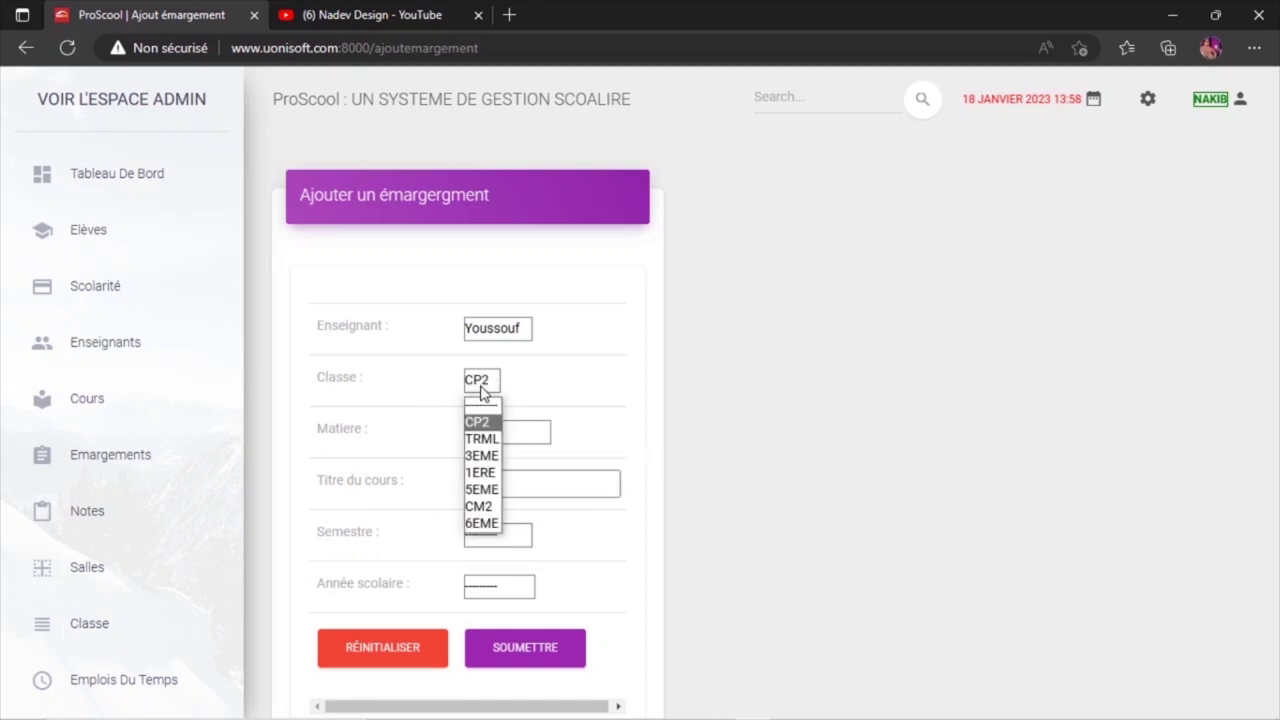
{"action": "left_click", "coordinate": [480, 456]}
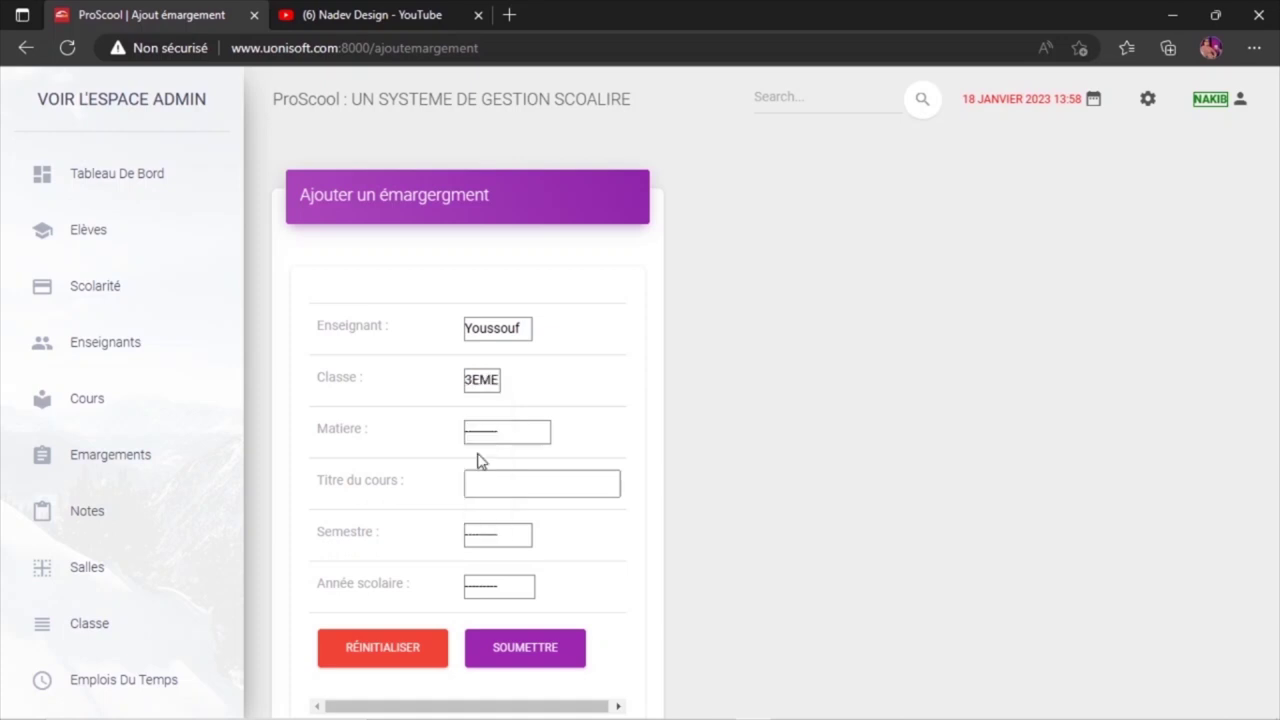
Set the new émargement's subject to Mathematique and its course title to "Connaitre les fonctions affines".
{"action": "left_click", "coordinate": [487, 436]}
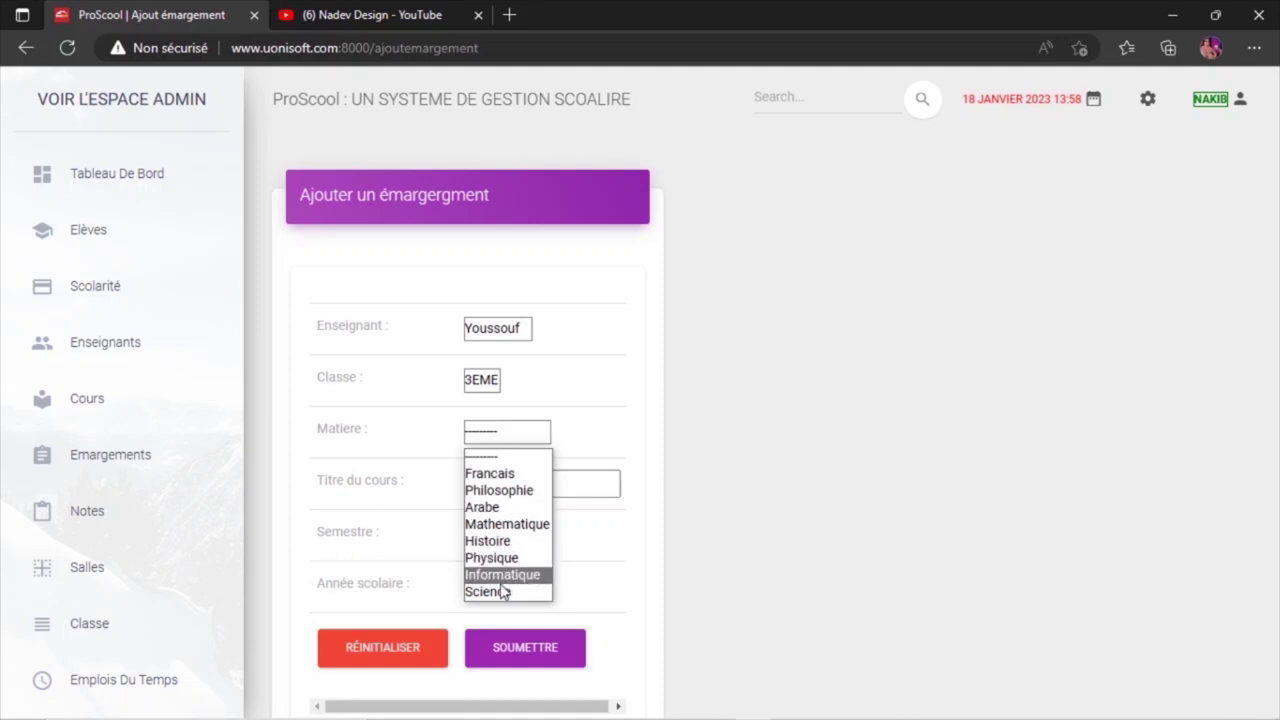
{"action": "left_click", "coordinate": [507, 525]}
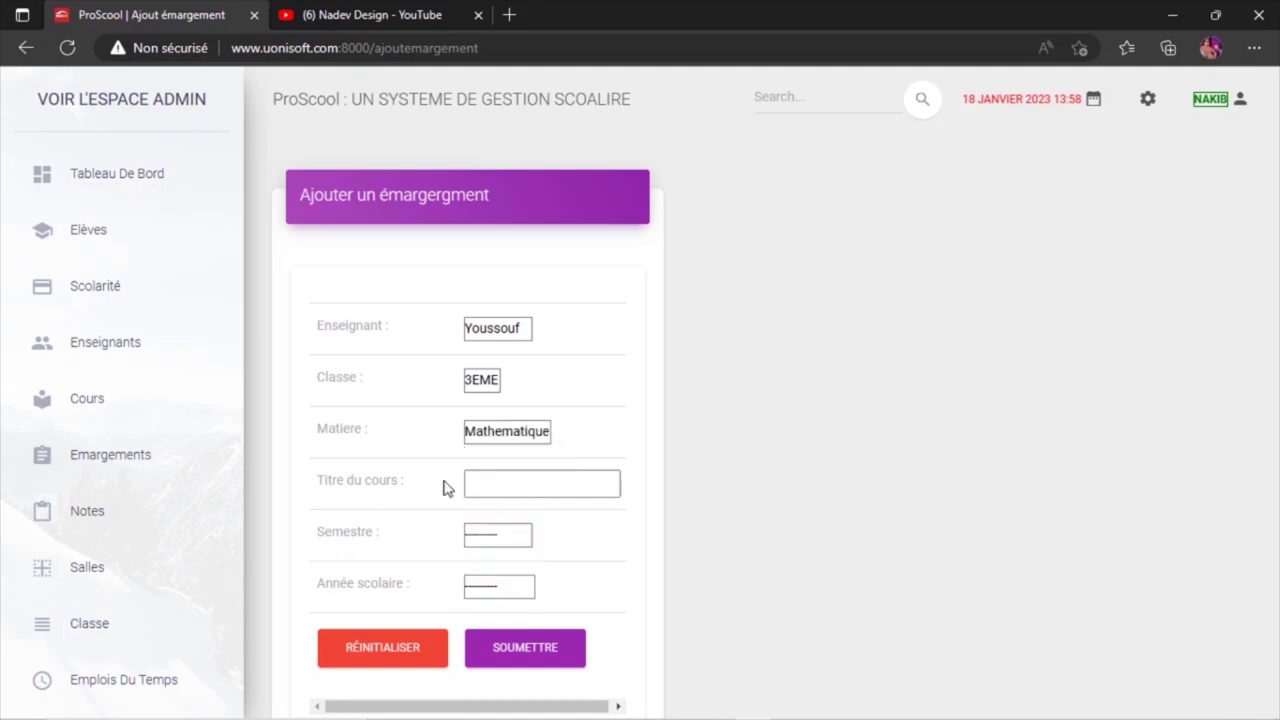
{"action": "left_click", "coordinate": [485, 484]}
{"action": "type", "text": "Connaitre"}
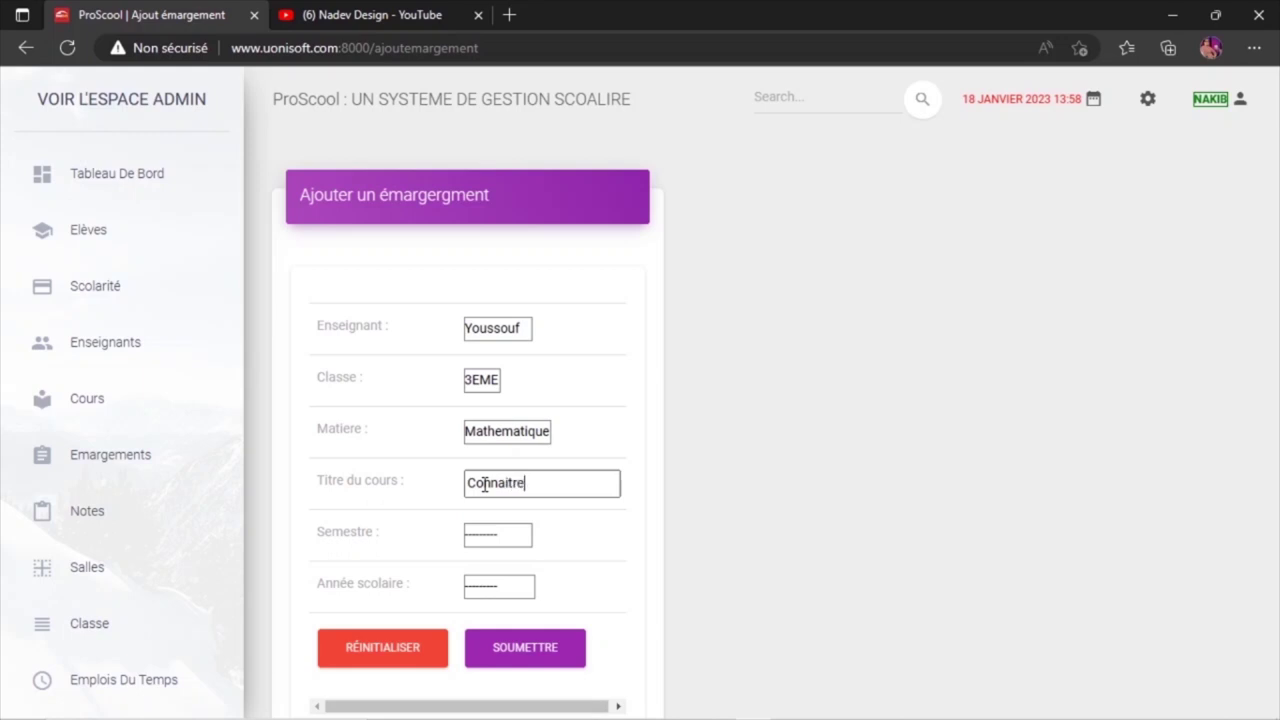
{"action": "type", "text": " les fonctions affin"}
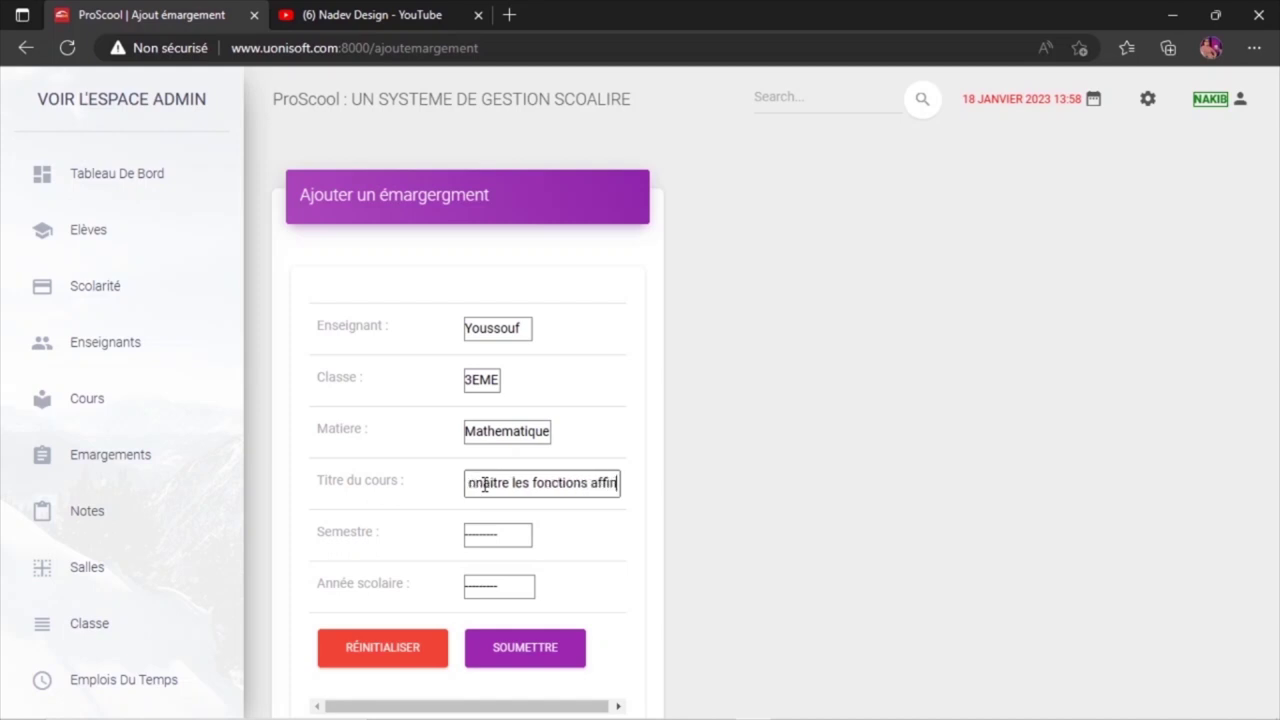
{"action": "type", "text": "es"}
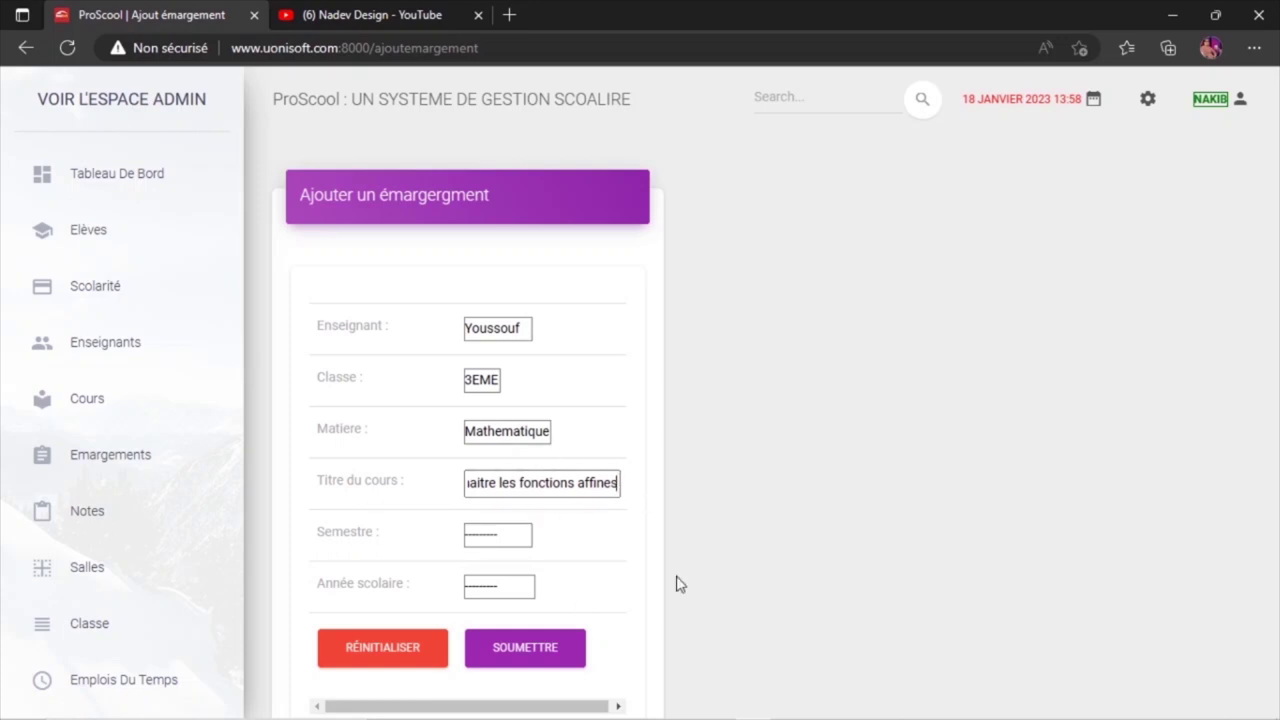
Set the semester to Trimestre 1 and the school year to 2023 - 2024, and submit the new émargement.
{"action": "left_click", "coordinate": [505, 540]}
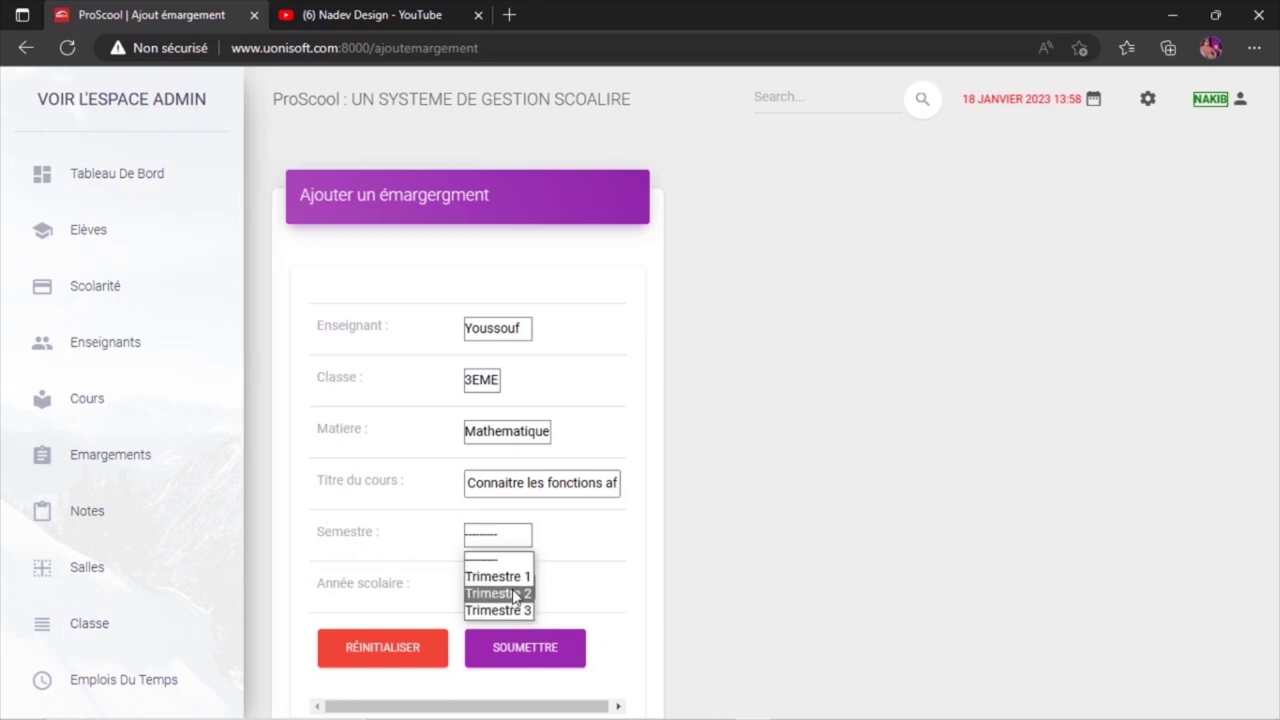
{"action": "left_click", "coordinate": [508, 580]}
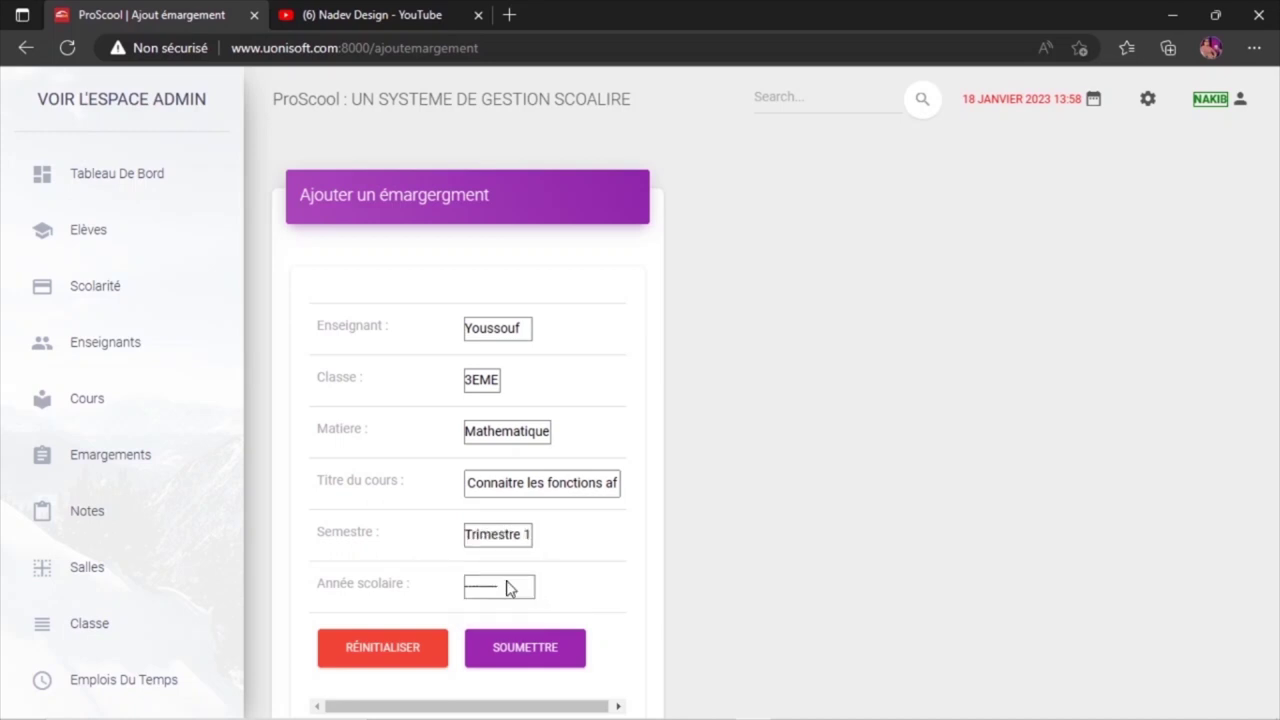
{"action": "left_click", "coordinate": [510, 598]}
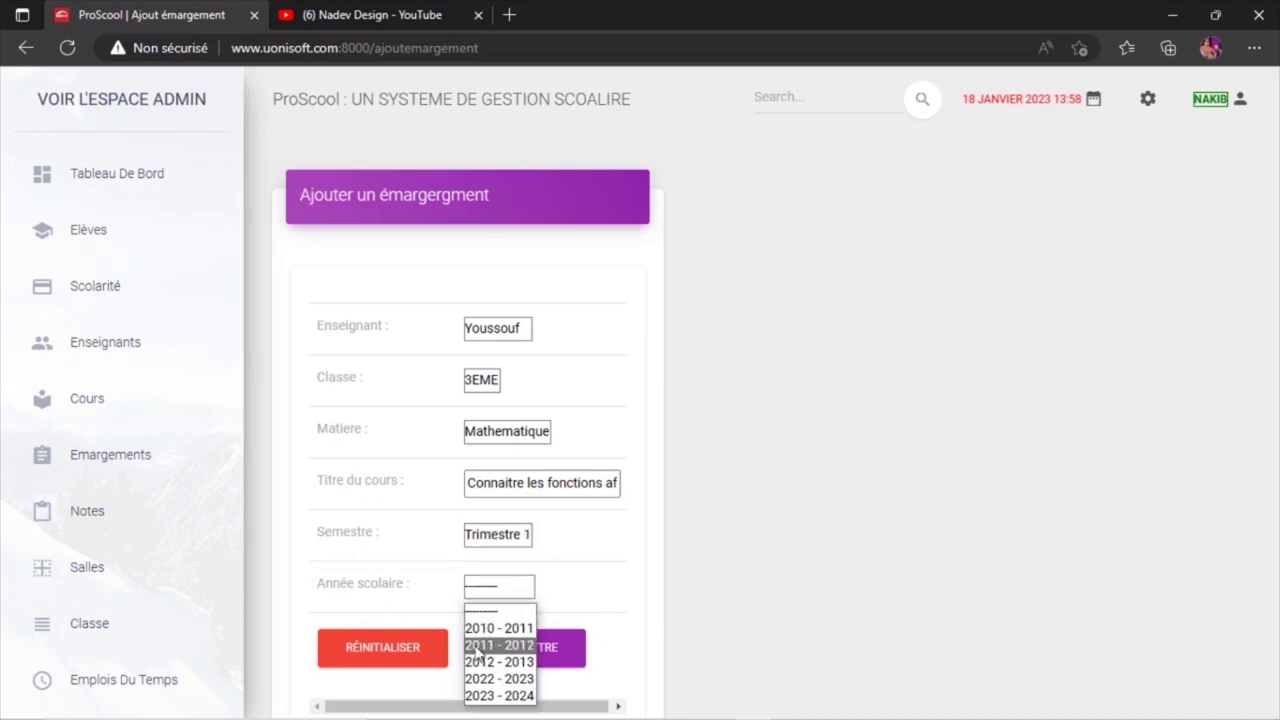
{"action": "left_click", "coordinate": [490, 698]}
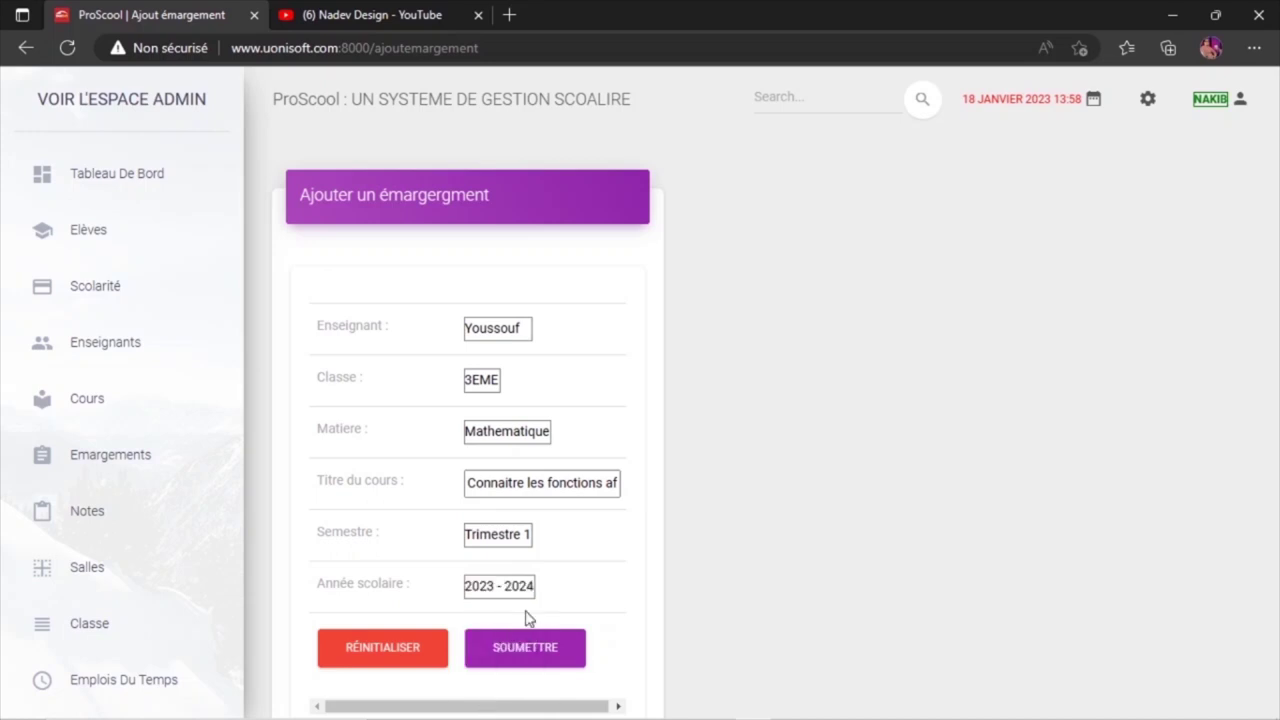
{"action": "left_click", "coordinate": [522, 650]}
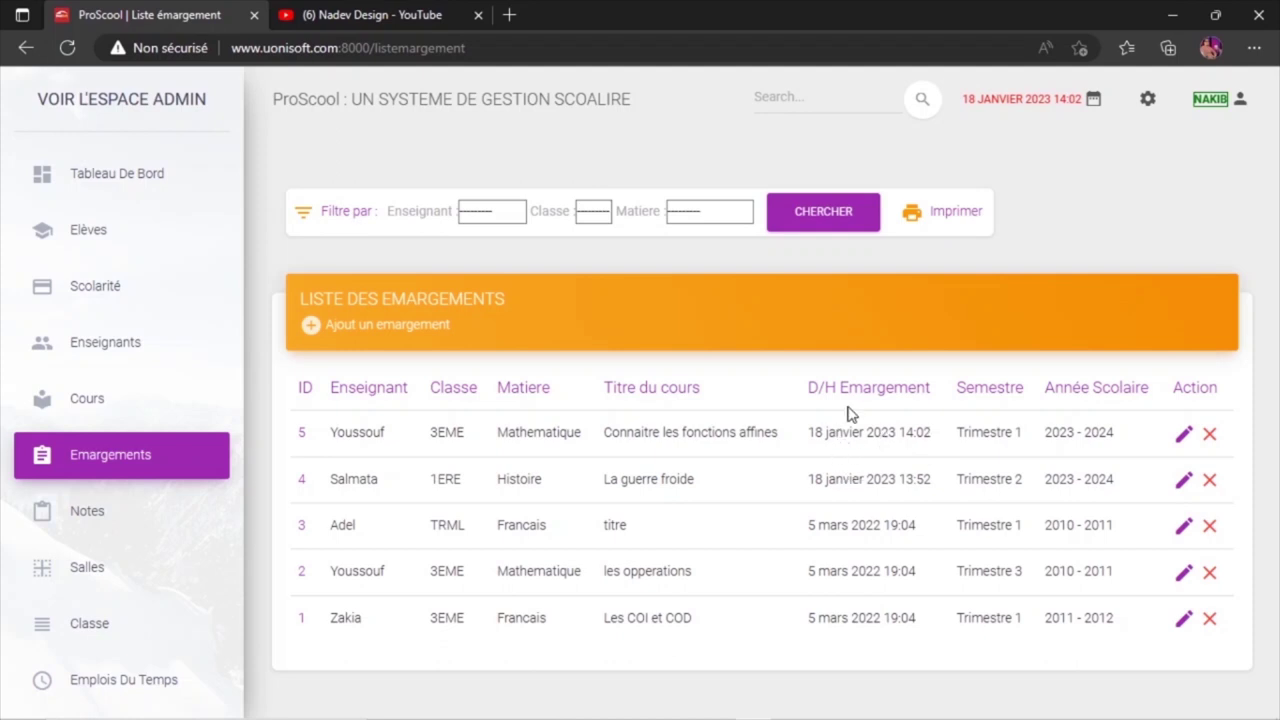
View the blank form for adding an émargement, and return to the émargements list.
{"action": "left_click", "coordinate": [343, 328]}
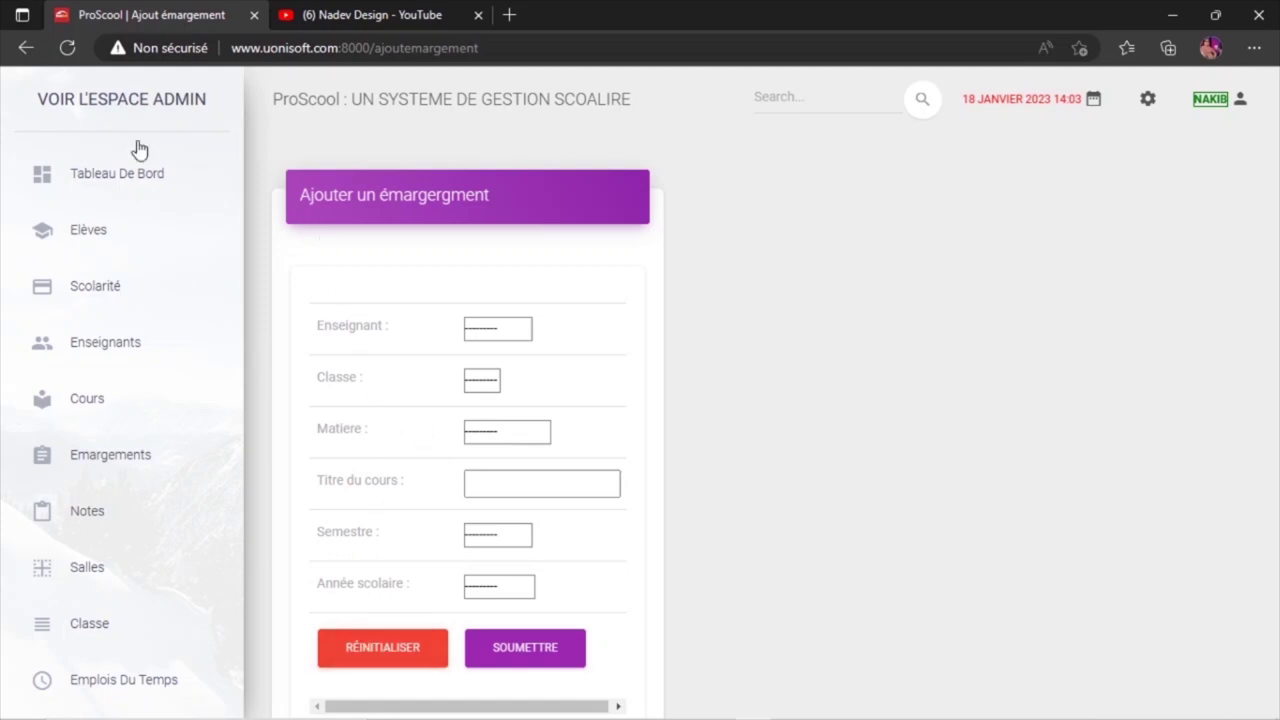
{"action": "left_click", "coordinate": [25, 47]}
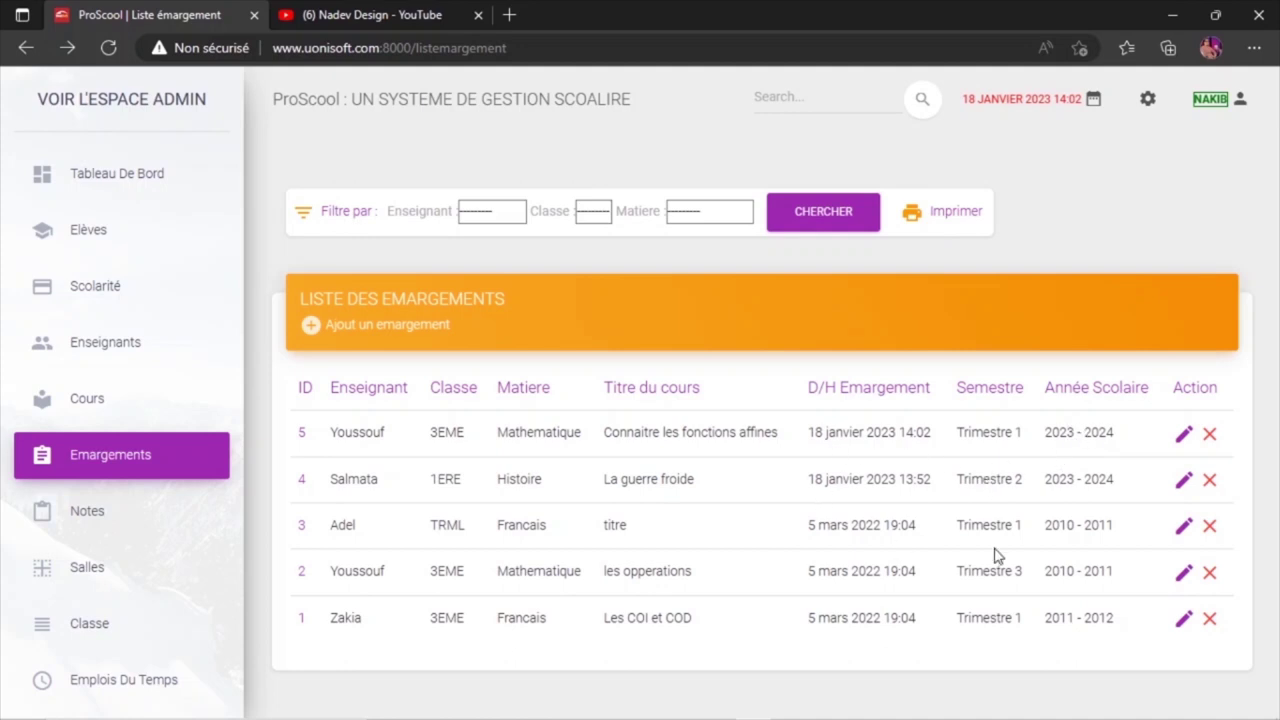
Open the émargement "La guerre froide" for editing, switching its class to 3EME and then back to 1ERE.
{"action": "left_click", "coordinate": [1184, 485]}
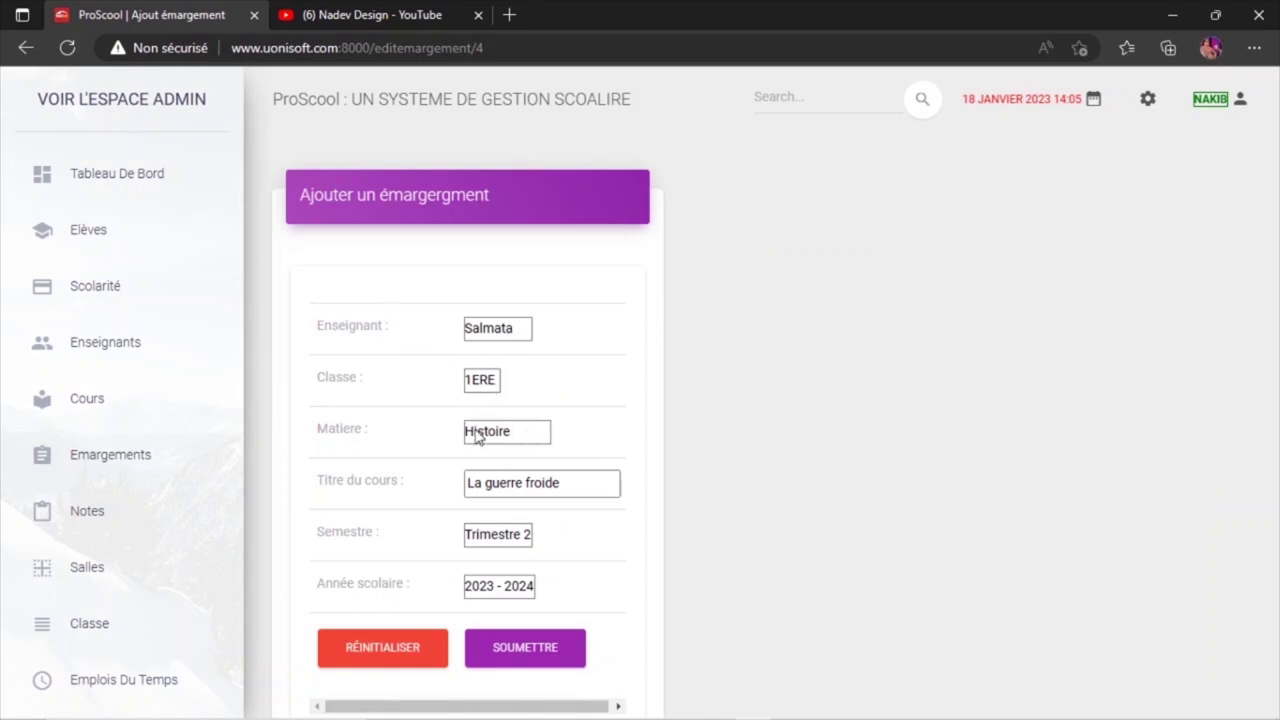
{"action": "left_click", "coordinate": [482, 390]}
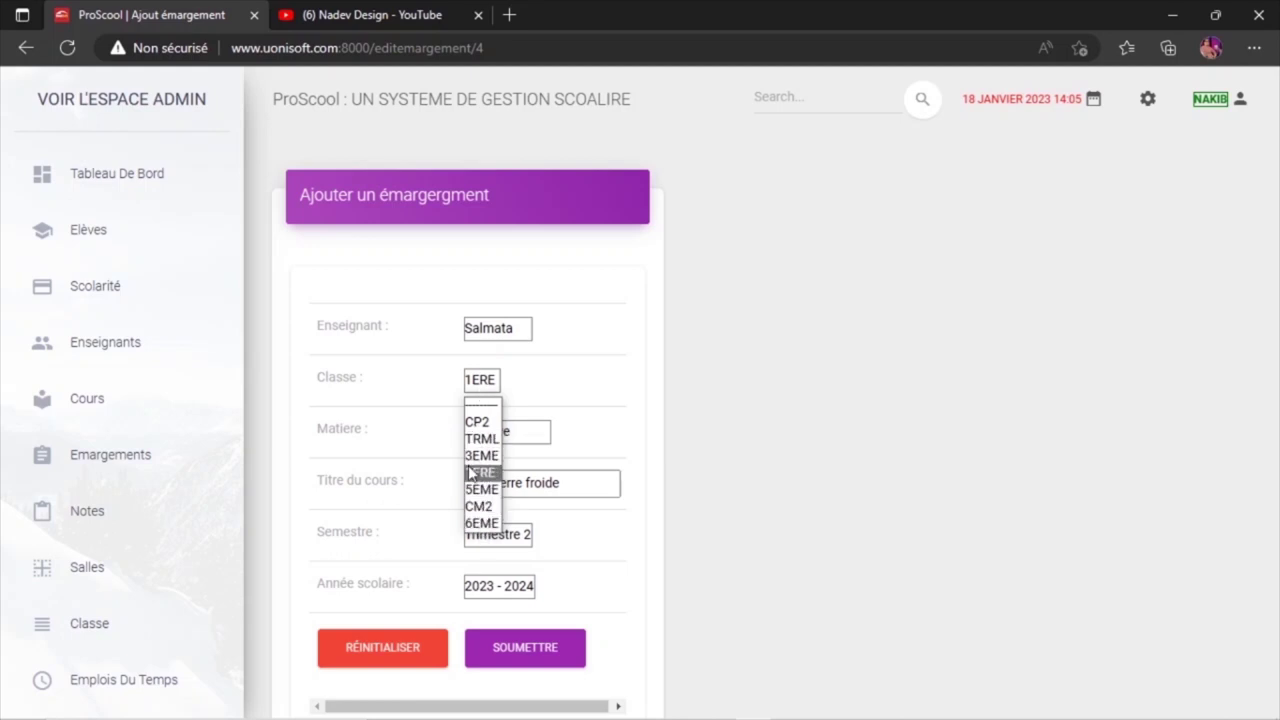
{"action": "left_click", "coordinate": [479, 455]}
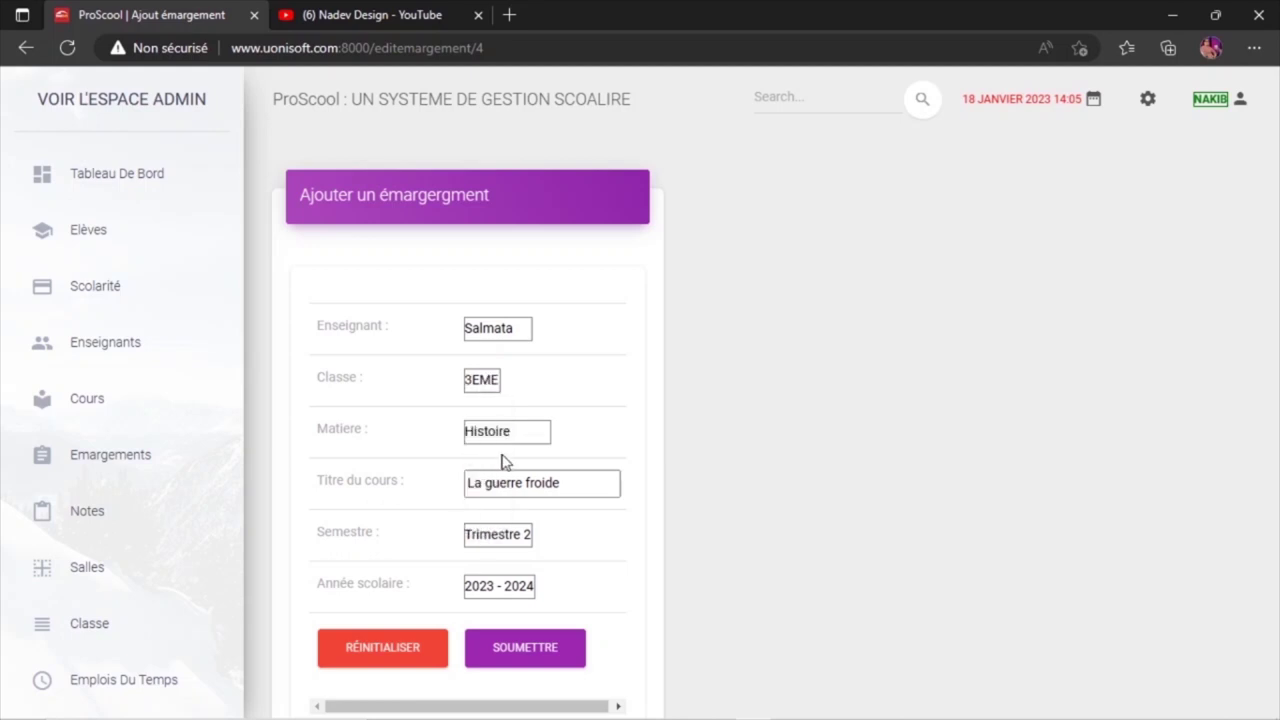
{"action": "left_click", "coordinate": [483, 387]}
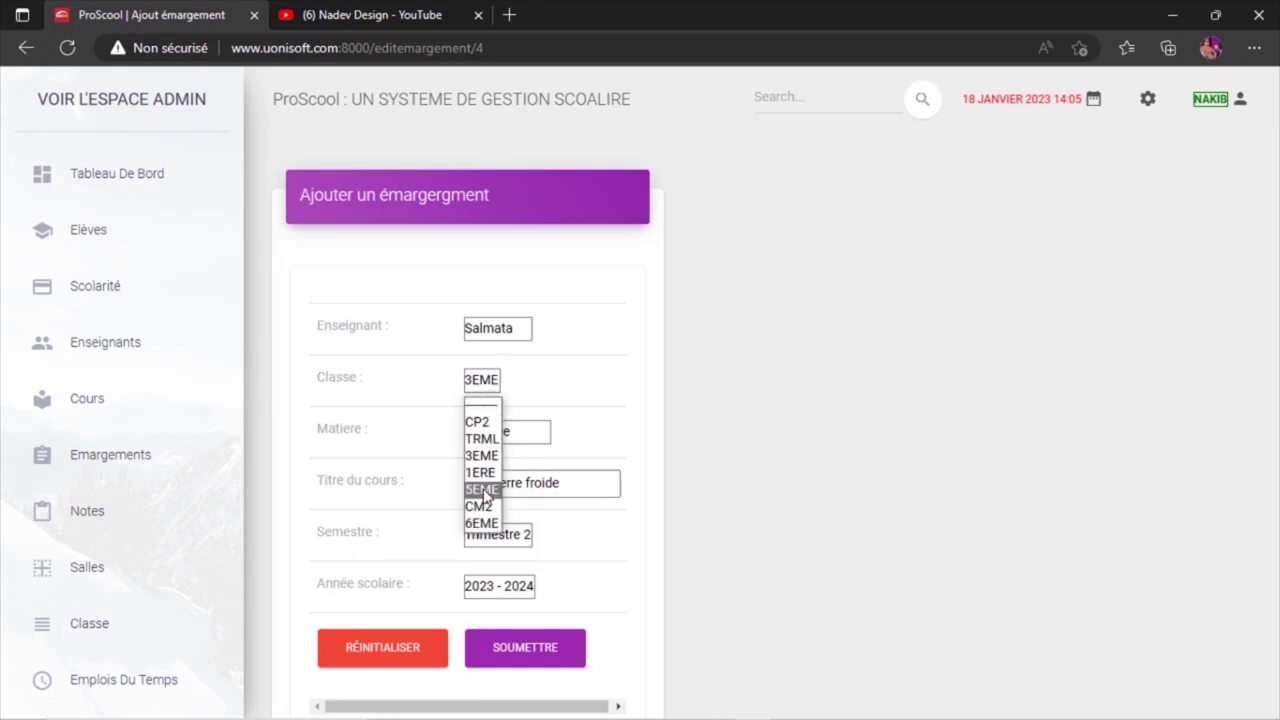
{"action": "left_click", "coordinate": [481, 473]}
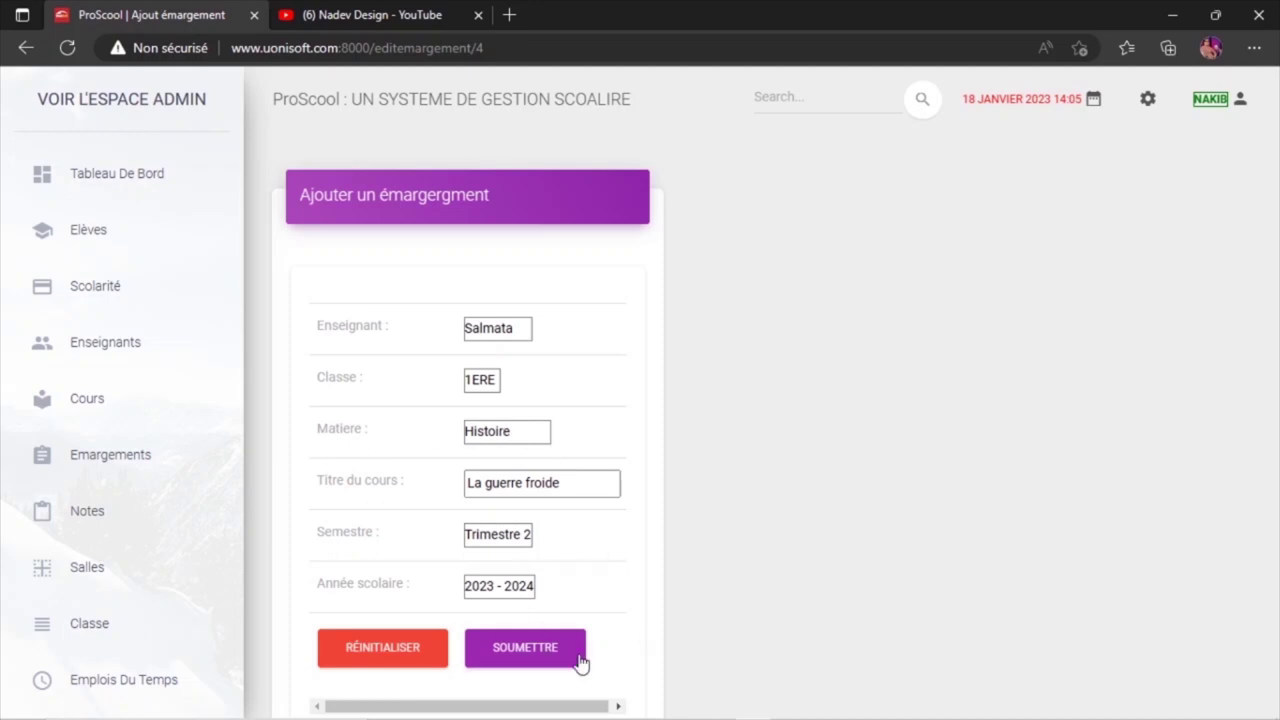
Set the semester of the "La guerre froide" émargement to Trimestre 3 and submit the edited record.
{"action": "left_click", "coordinate": [498, 540]}
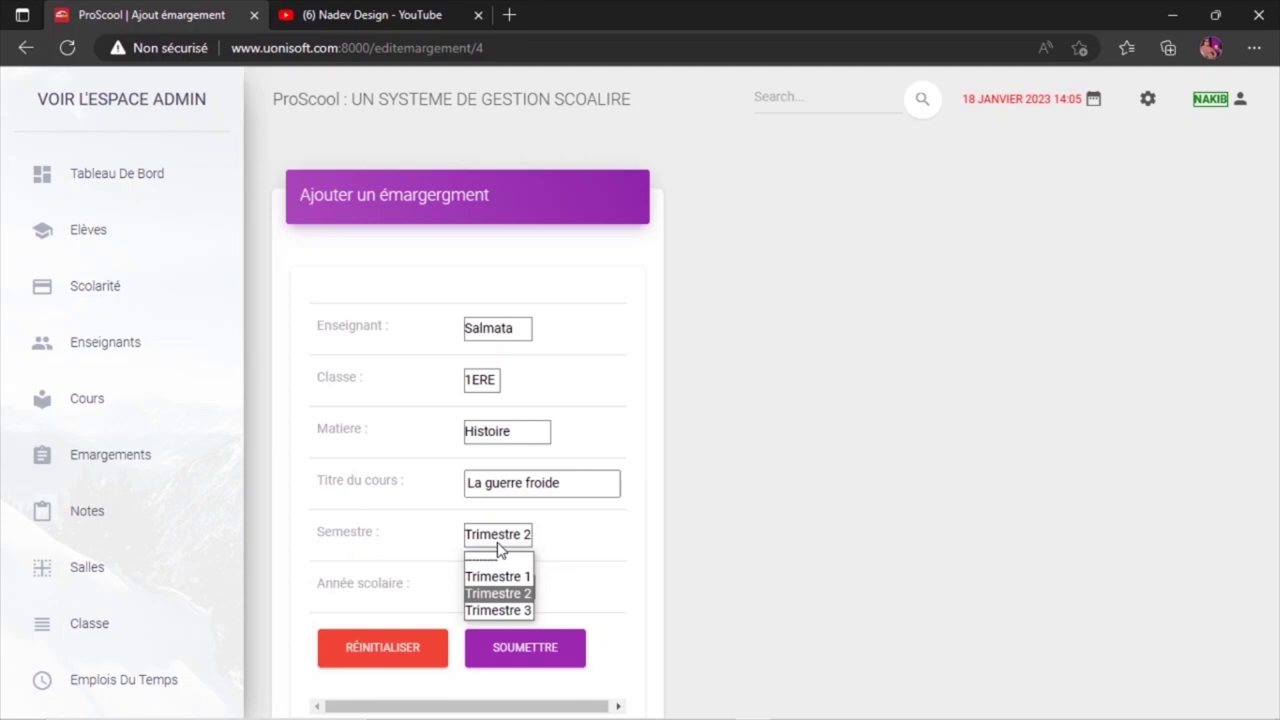
{"action": "left_click", "coordinate": [478, 609]}
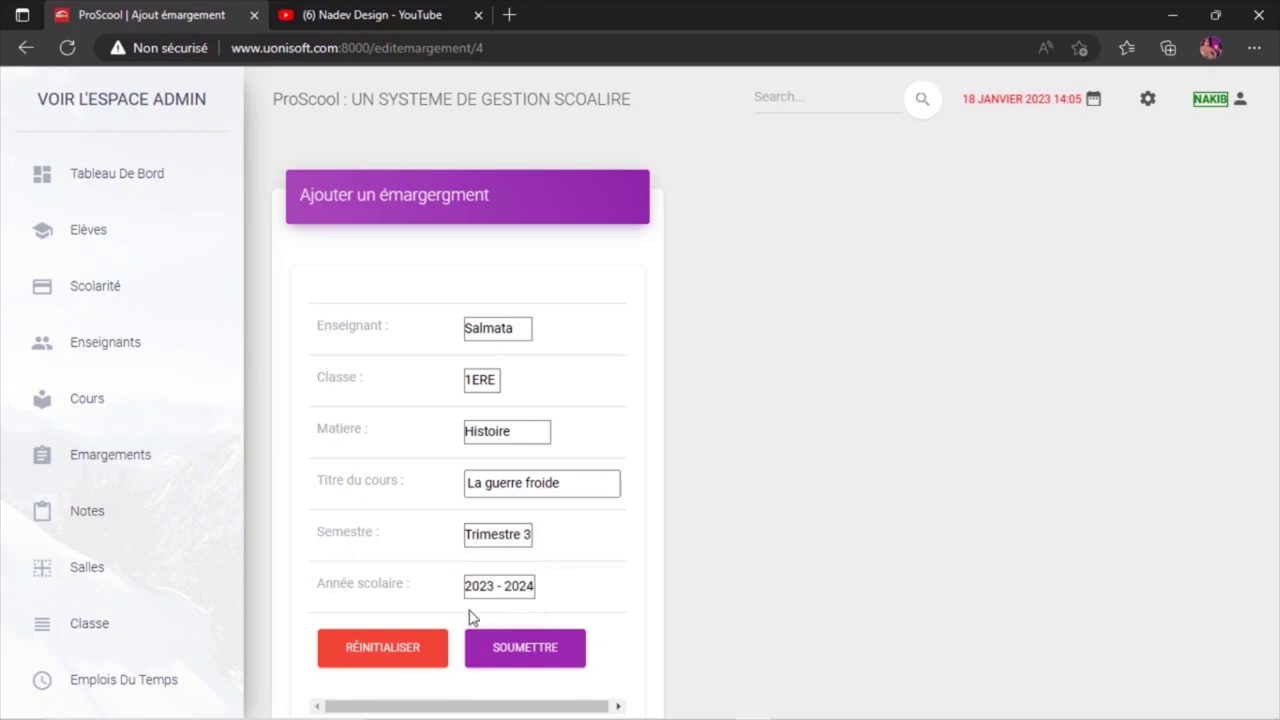
{"action": "left_click", "coordinate": [517, 652]}
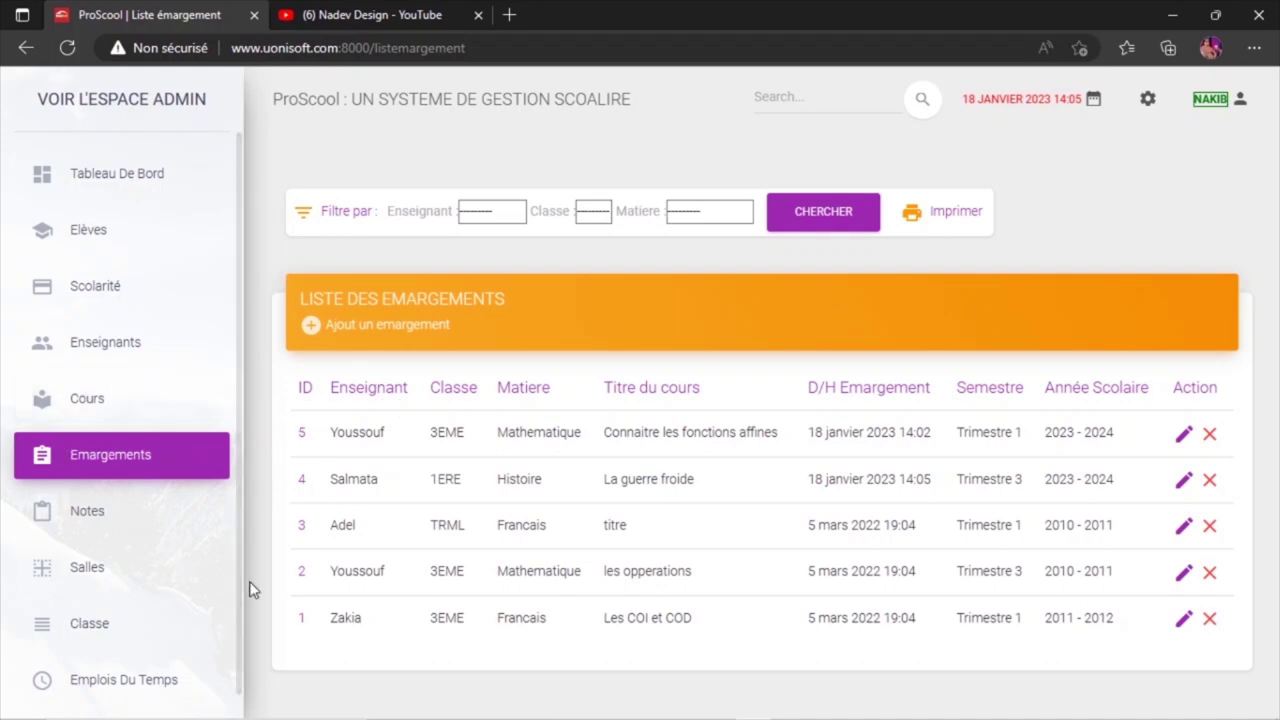
Open the list of timetables and examine its days, hours, subjects, rooms and teachers through to the last entry.
{"action": "left_click", "coordinate": [131, 682]}
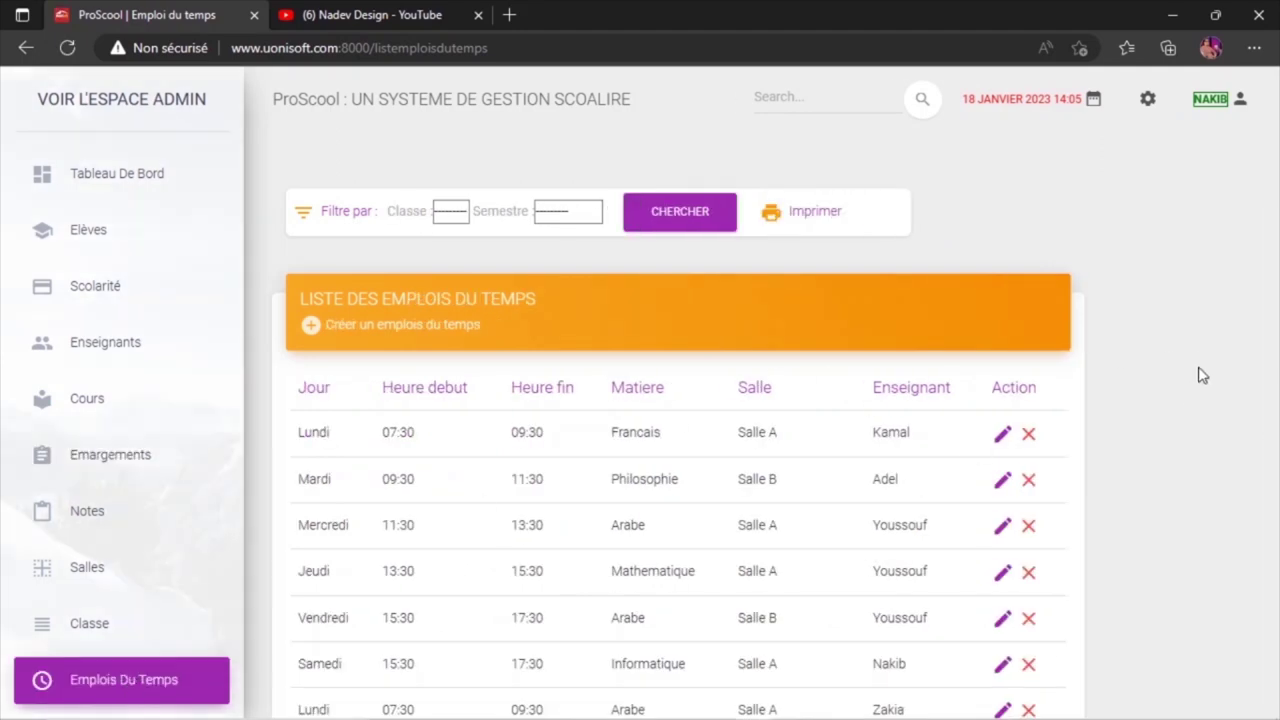
{"action": "scroll", "coordinate": [1192, 397], "scroll_direction": "down", "scroll_amount": 1}
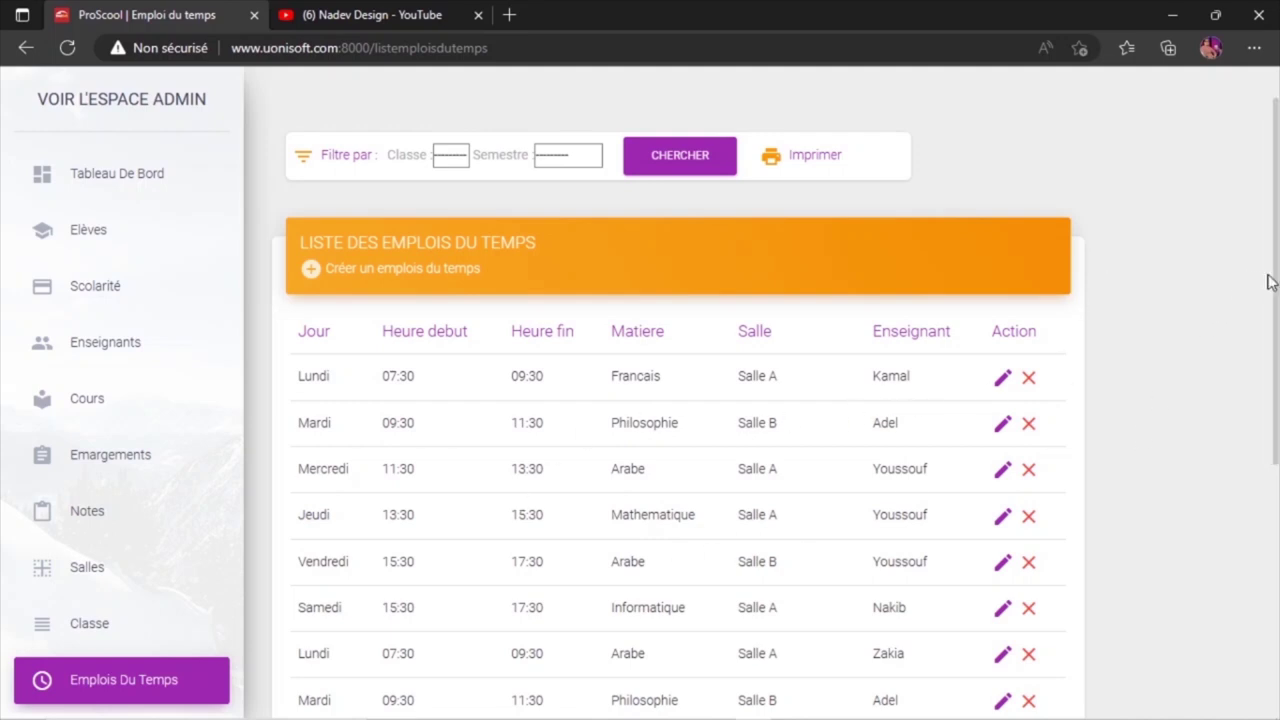
{"action": "left_click_drag", "start_coordinate": [1274, 297], "coordinate": [1274, 300]}
{"action": "scroll", "coordinate": [1274, 300], "scroll_direction": "down", "scroll_amount": 5}
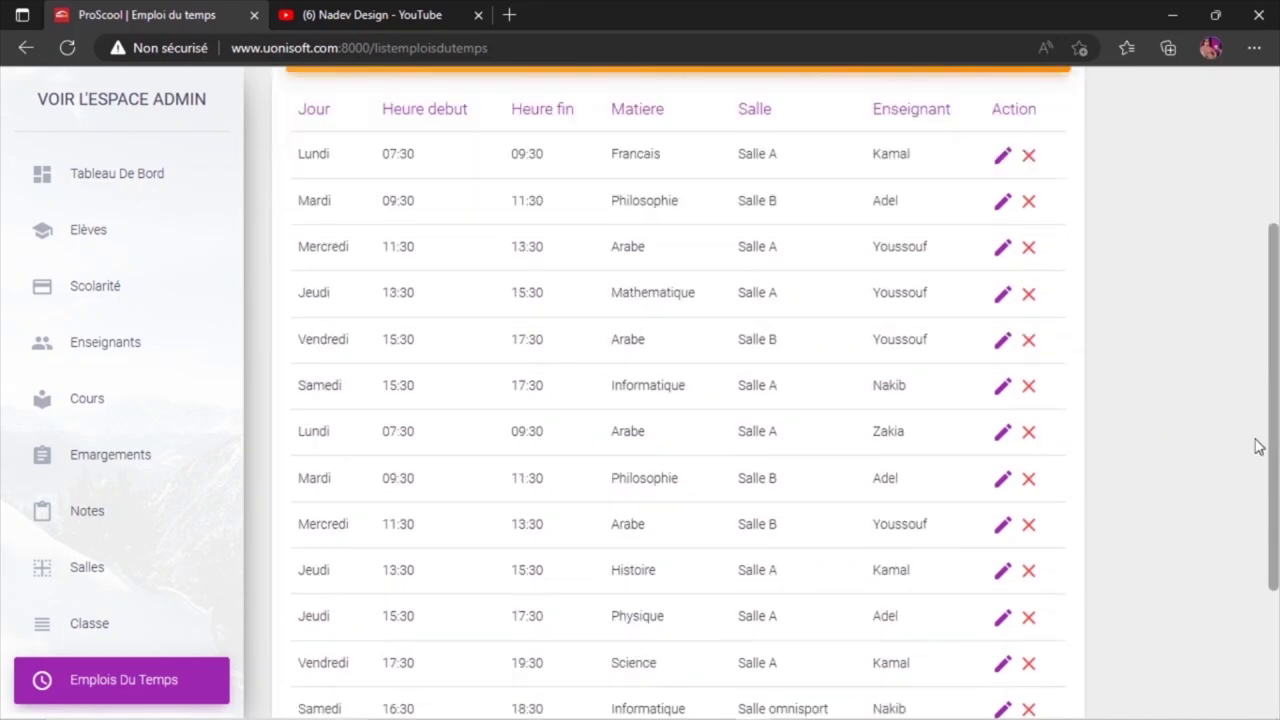
{"action": "scroll", "coordinate": [1230, 380], "scroll_direction": "up", "scroll_amount": 5}
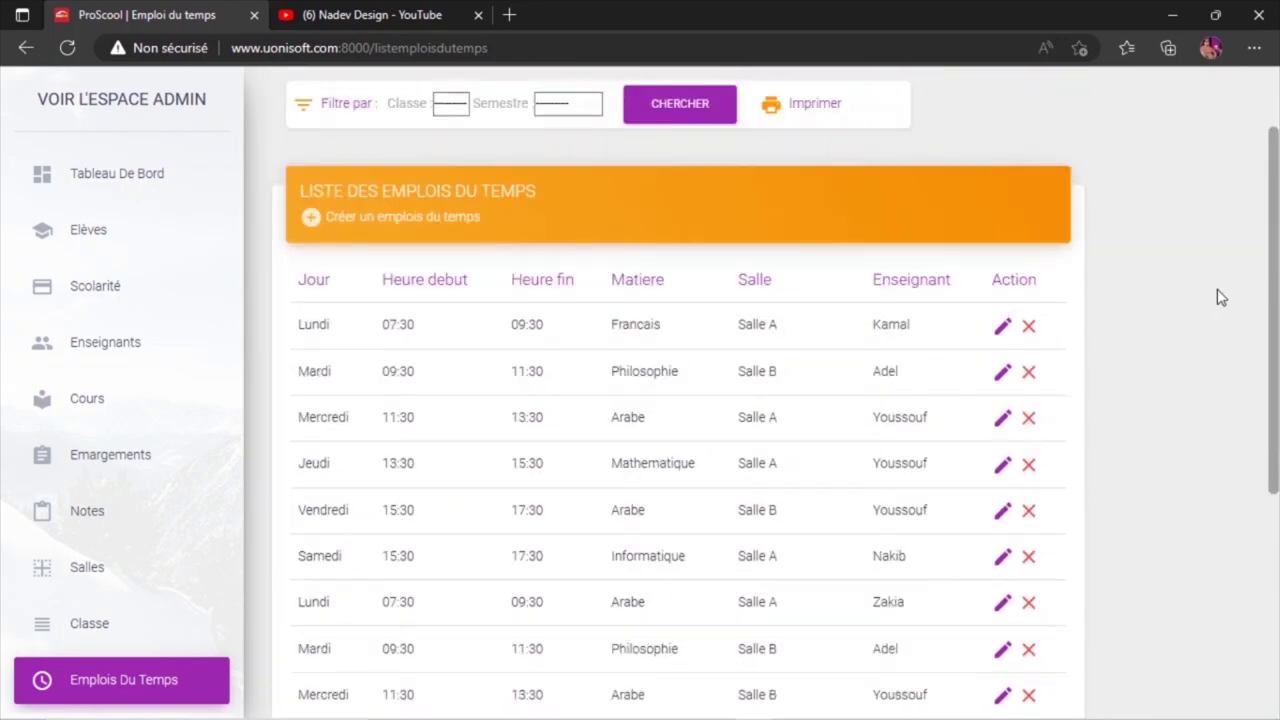
{"action": "scroll", "coordinate": [1218, 330], "scroll_direction": "down", "scroll_amount": 1}
{"action": "scroll", "coordinate": [1220, 370], "scroll_direction": "down", "scroll_amount": 3}
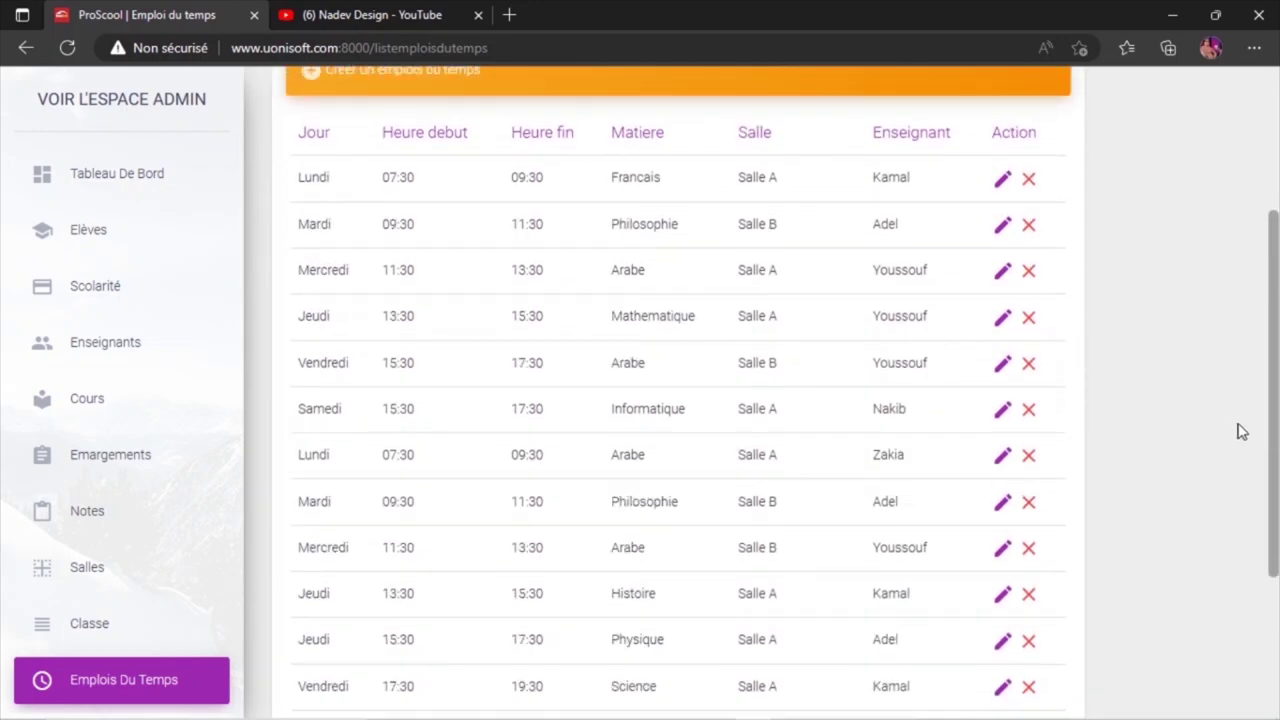
{"action": "scroll", "coordinate": [1245, 510], "scroll_direction": "down", "scroll_amount": 1}
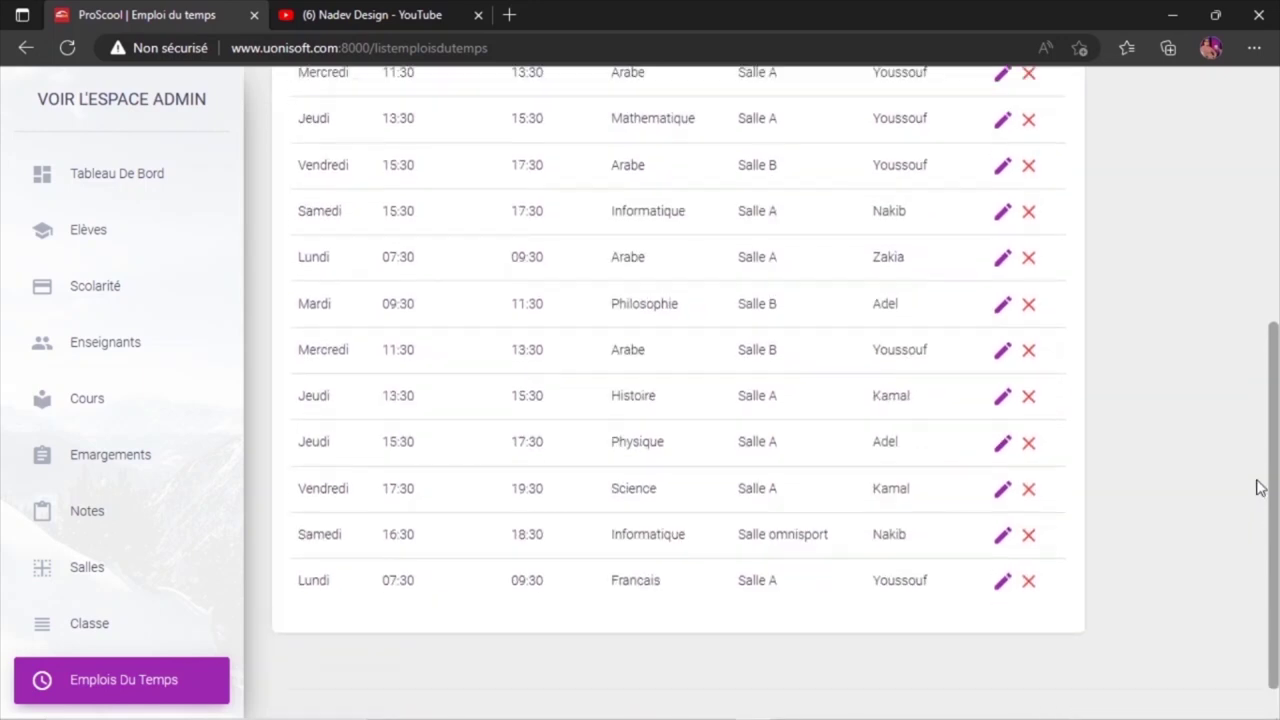
{"action": "scroll", "coordinate": [1265, 460], "scroll_direction": "up", "scroll_amount": 4}
{"action": "scroll", "coordinate": [1250, 300], "scroll_direction": "up", "scroll_amount": 3}
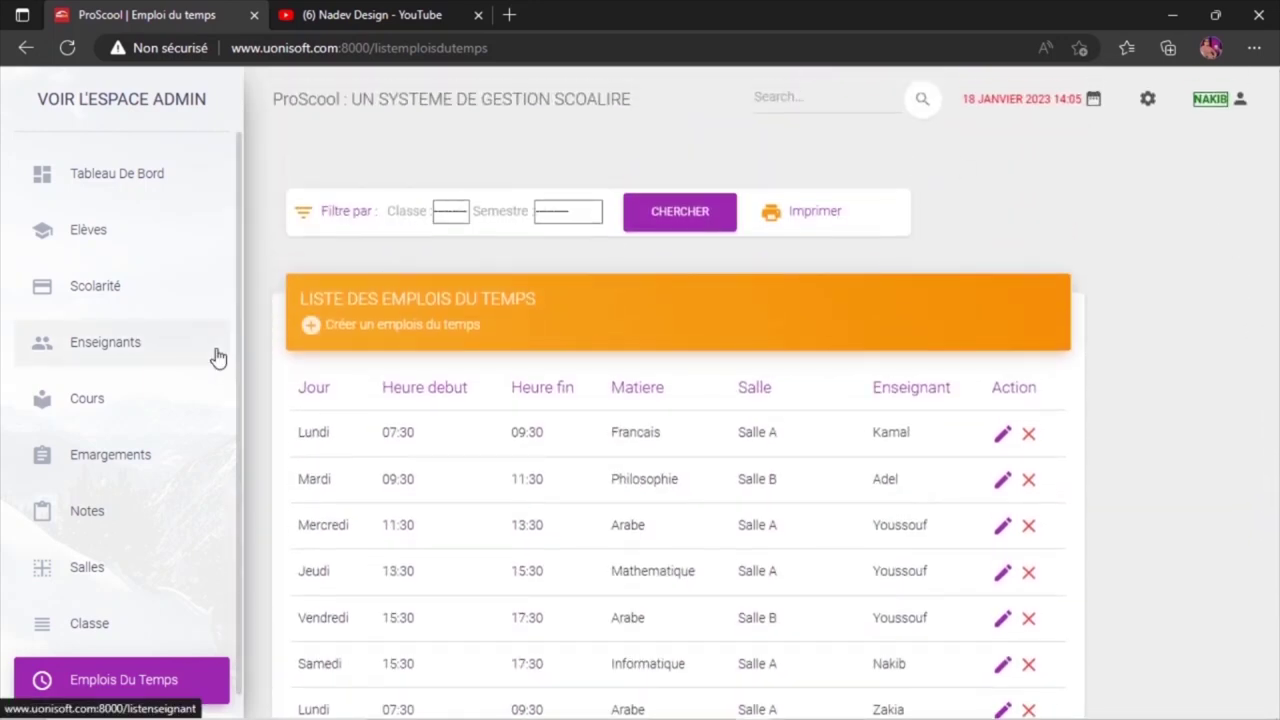
Filter the timetables by the class CP2 and review the filtered list.
{"action": "left_click", "coordinate": [452, 214]}
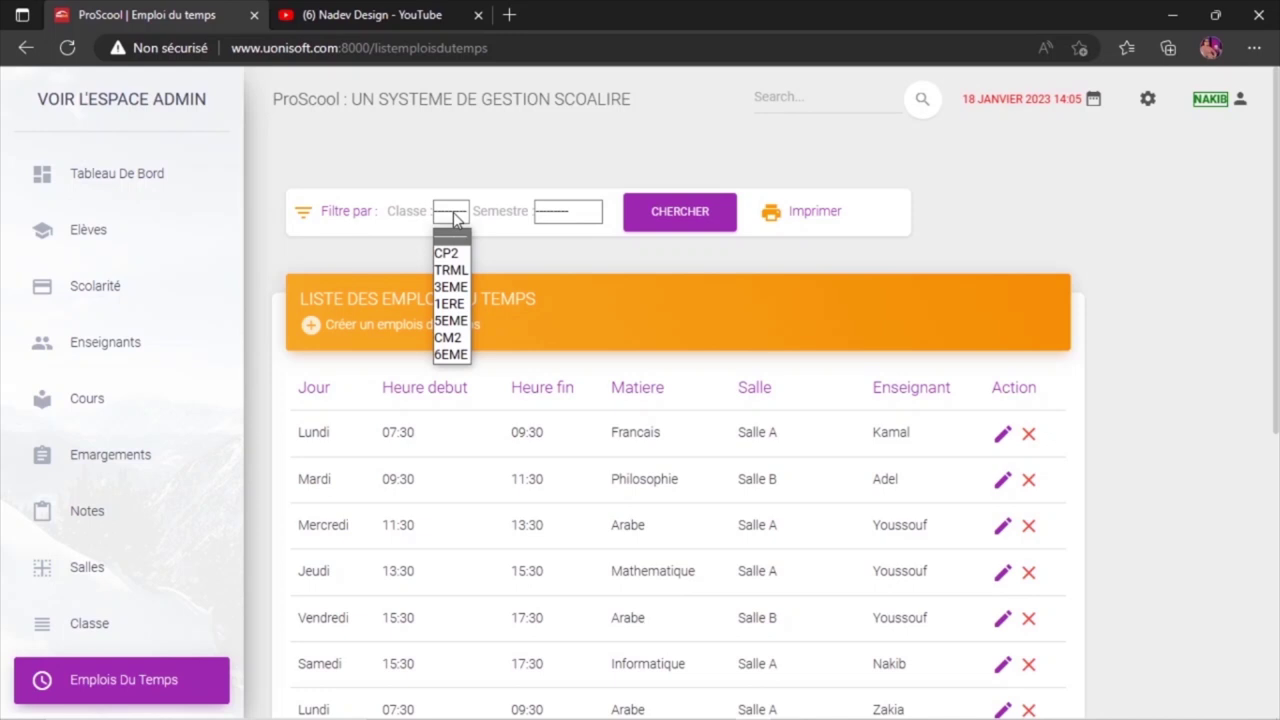
{"action": "left_click", "coordinate": [451, 254]}
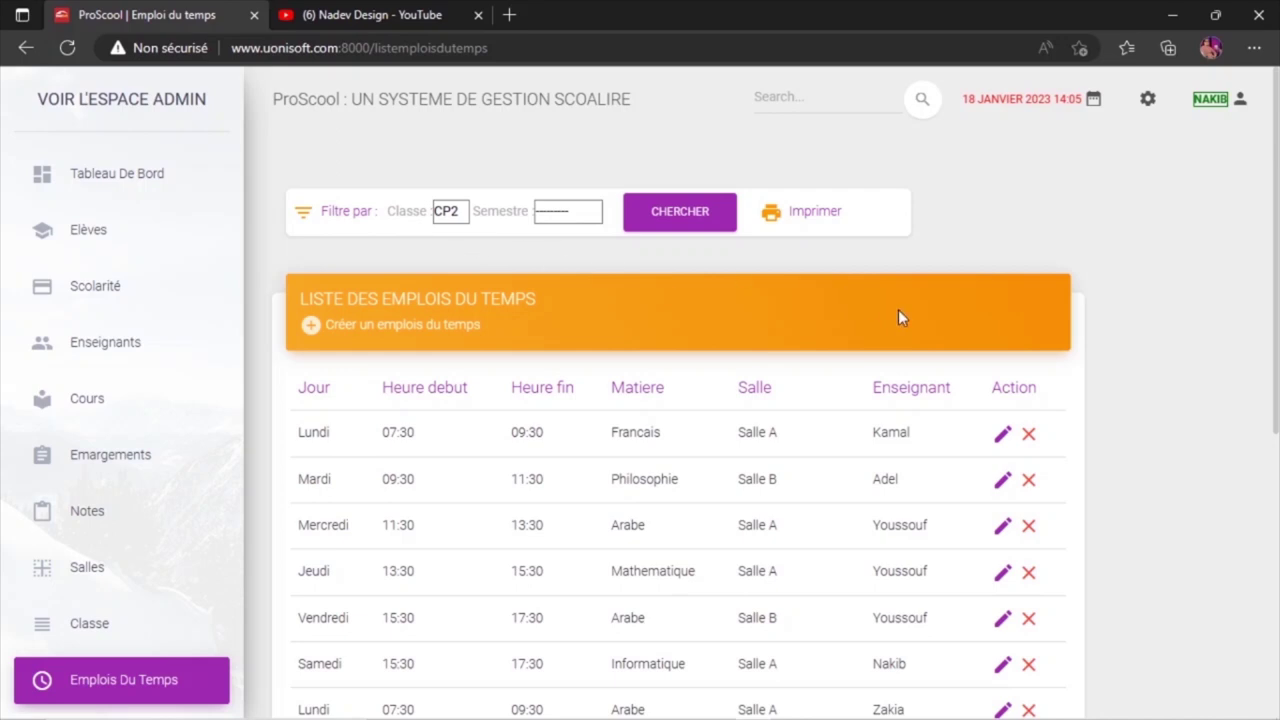
{"action": "left_click", "coordinate": [670, 229]}
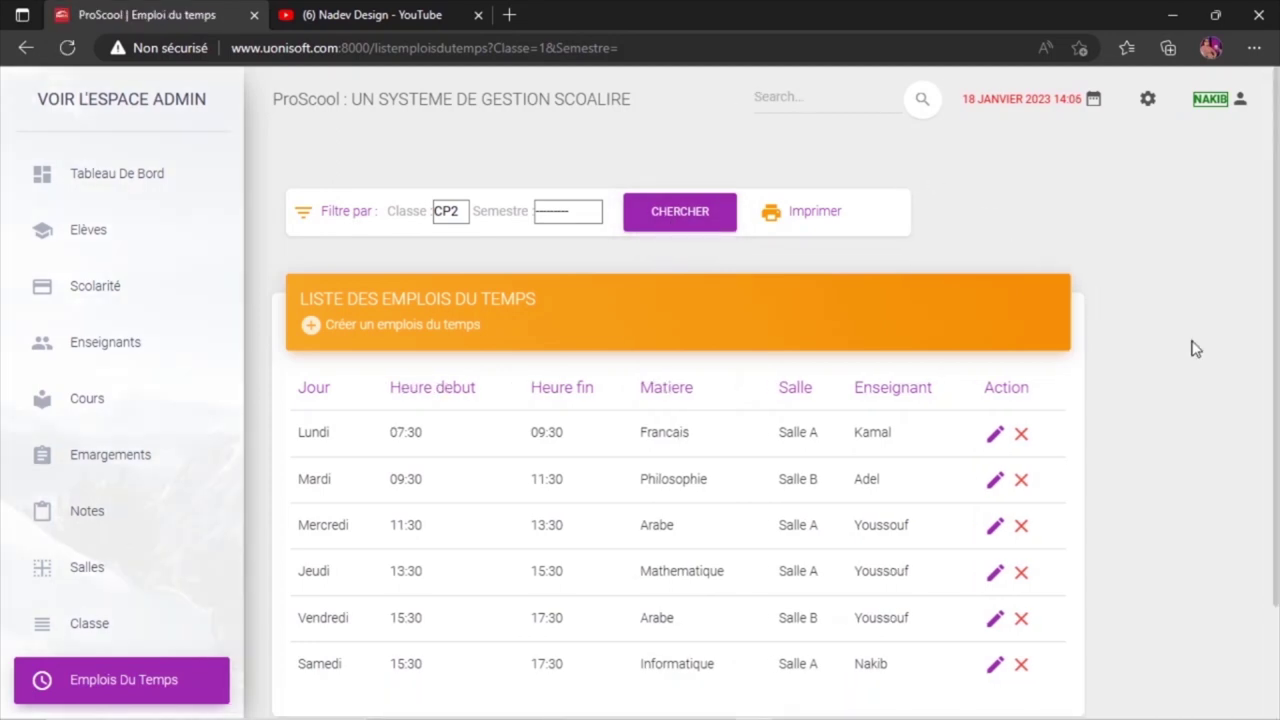
{"action": "scroll", "coordinate": [1195, 349], "scroll_direction": "down", "scroll_amount": 1}
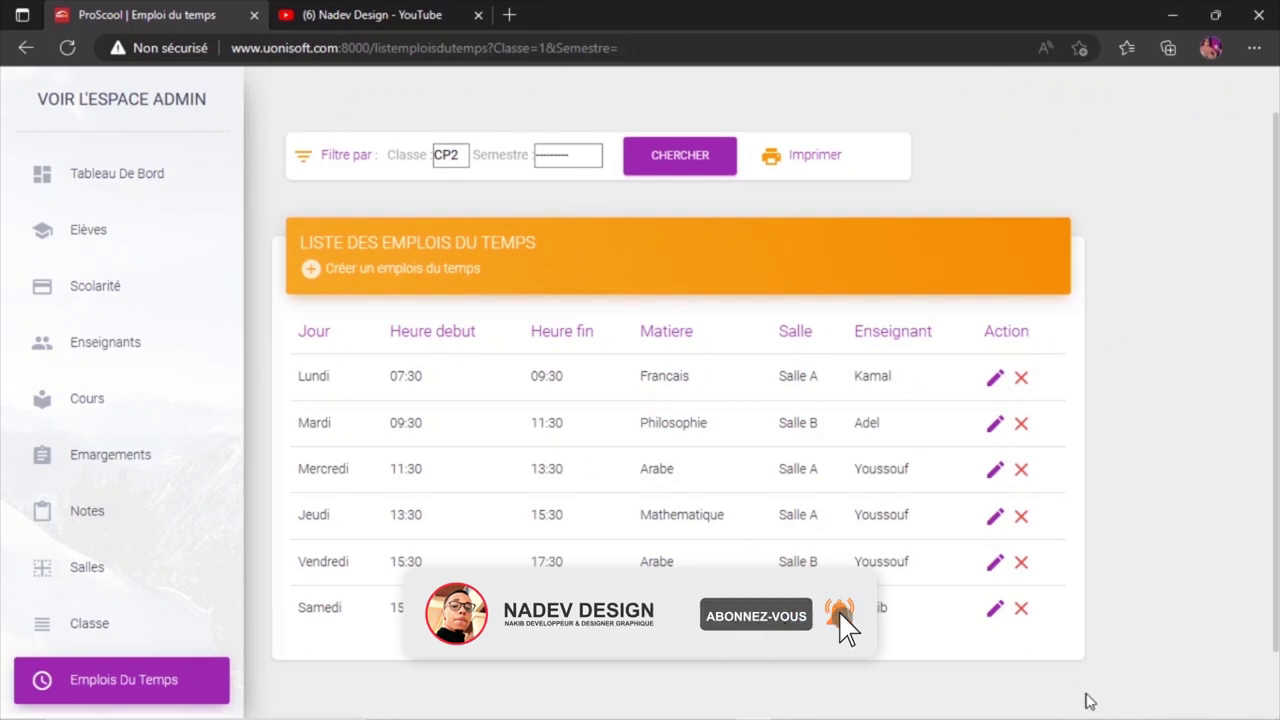
Clear the timetable's class filter, select CP2 again, rerun the search and look over the list.
{"action": "left_click", "coordinate": [446, 158]}
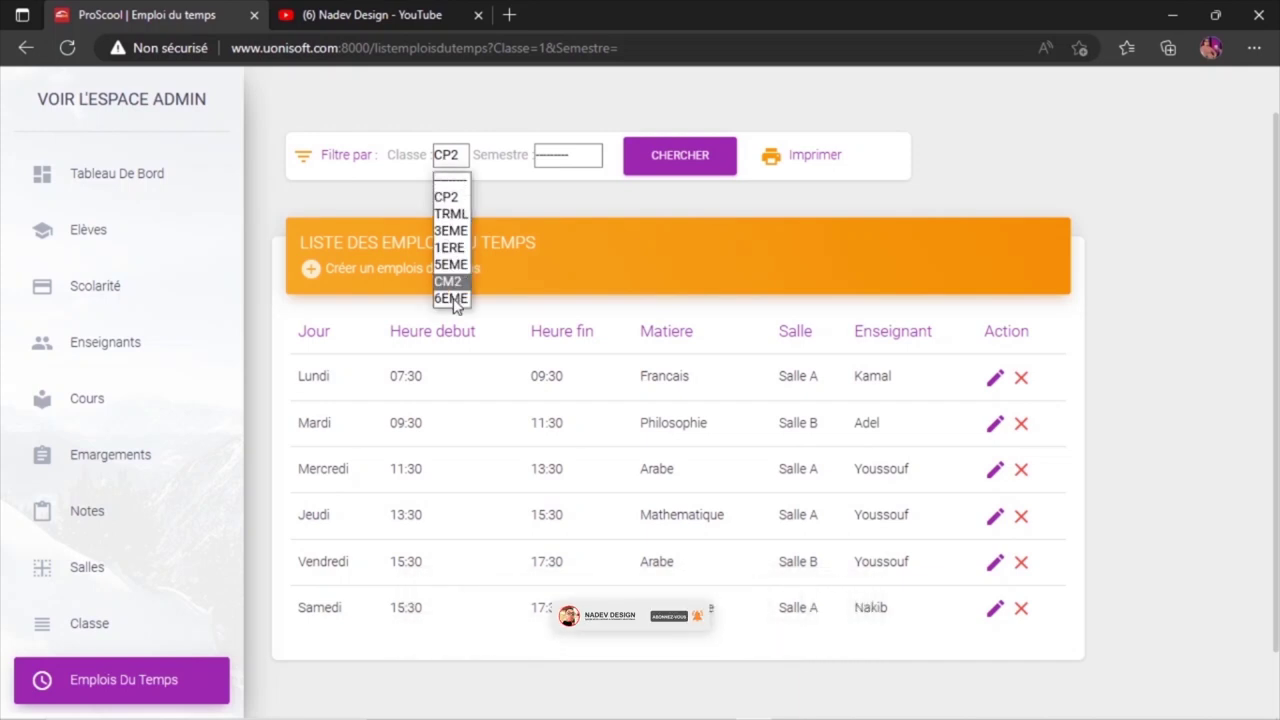
{"action": "left_click", "coordinate": [452, 182]}
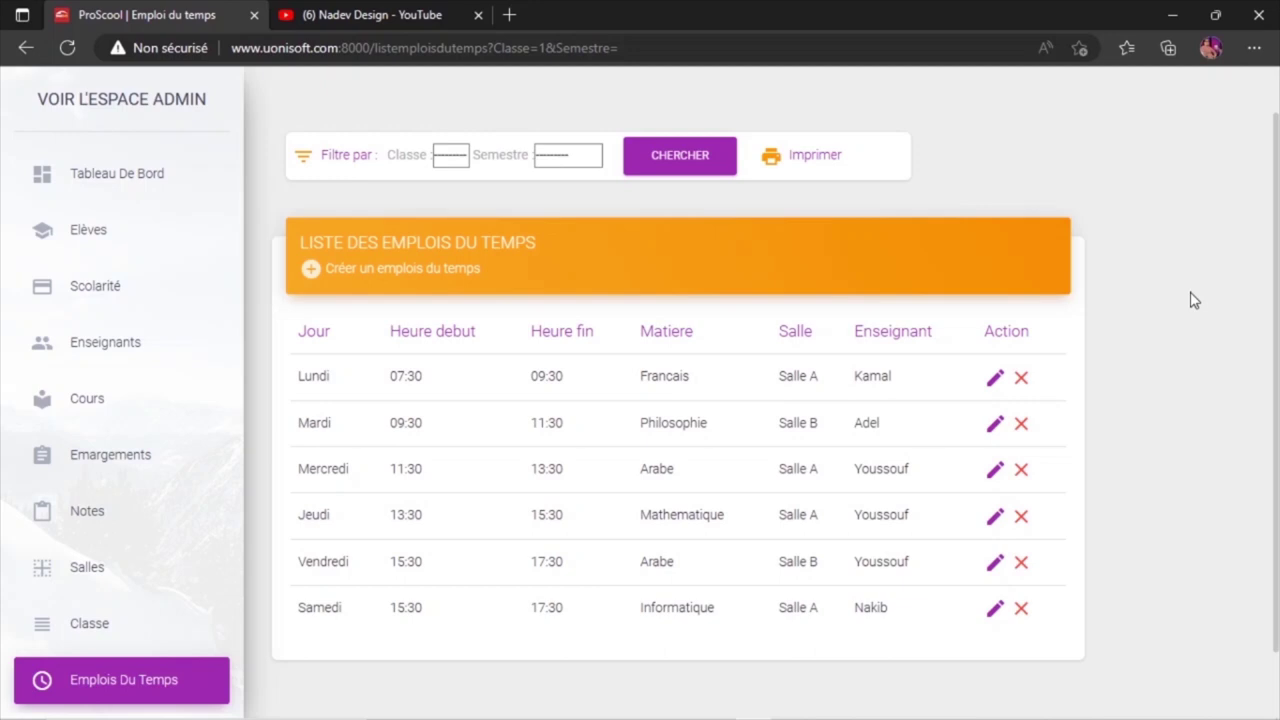
{"action": "left_click", "coordinate": [446, 160]}
{"action": "left_click", "coordinate": [448, 198]}
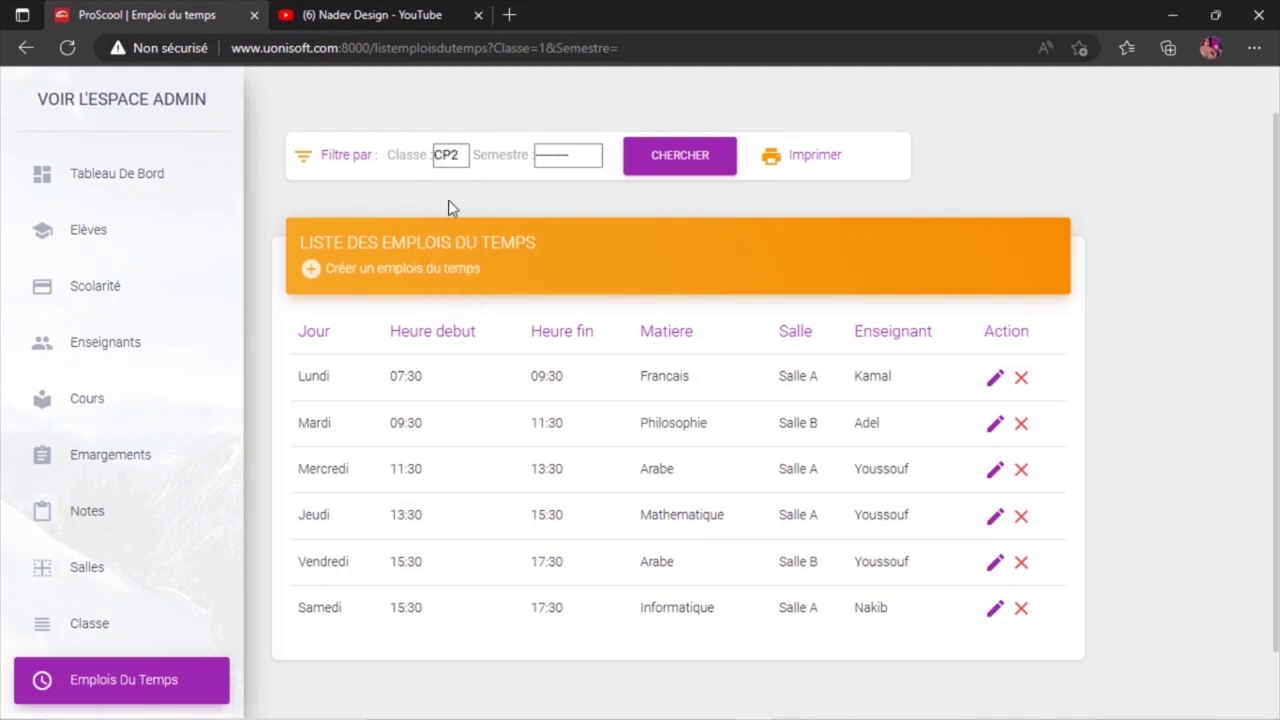
{"action": "left_click", "coordinate": [697, 163]}
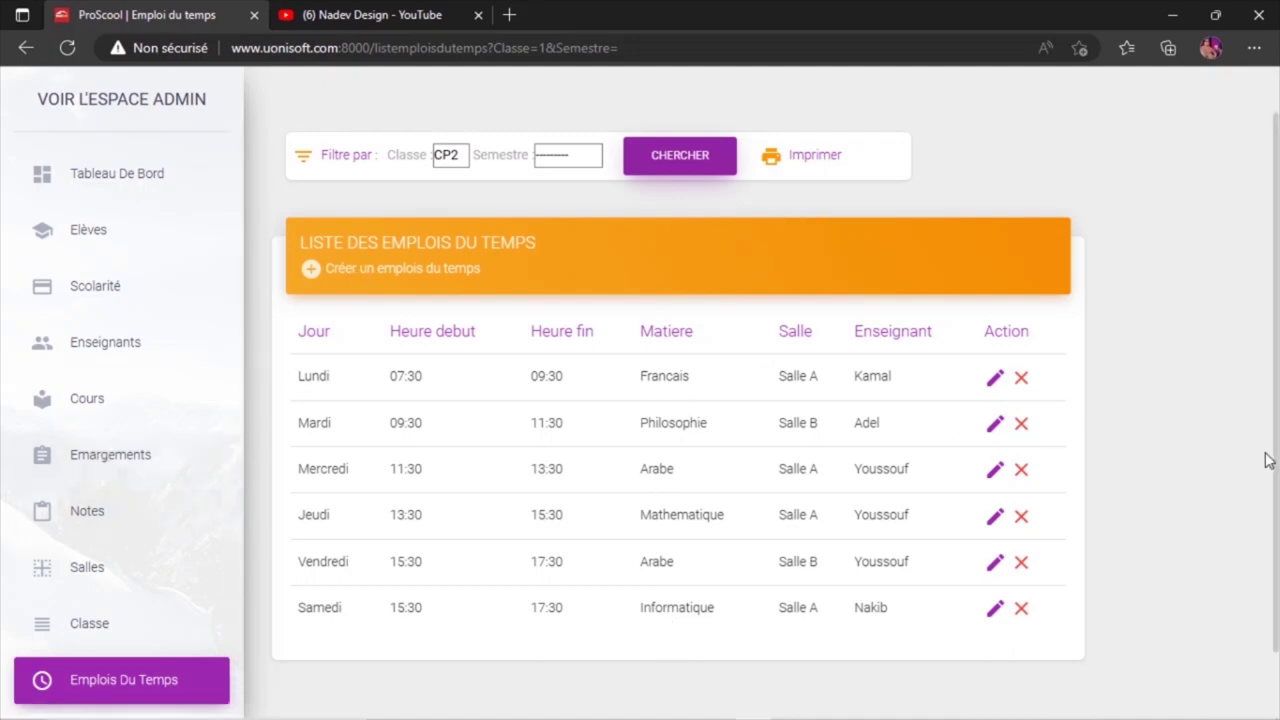
{"action": "scroll", "coordinate": [1272, 451], "scroll_direction": "up", "scroll_amount": 1}
{"action": "scroll", "coordinate": [1203, 266], "scroll_direction": "down", "scroll_amount": 2}
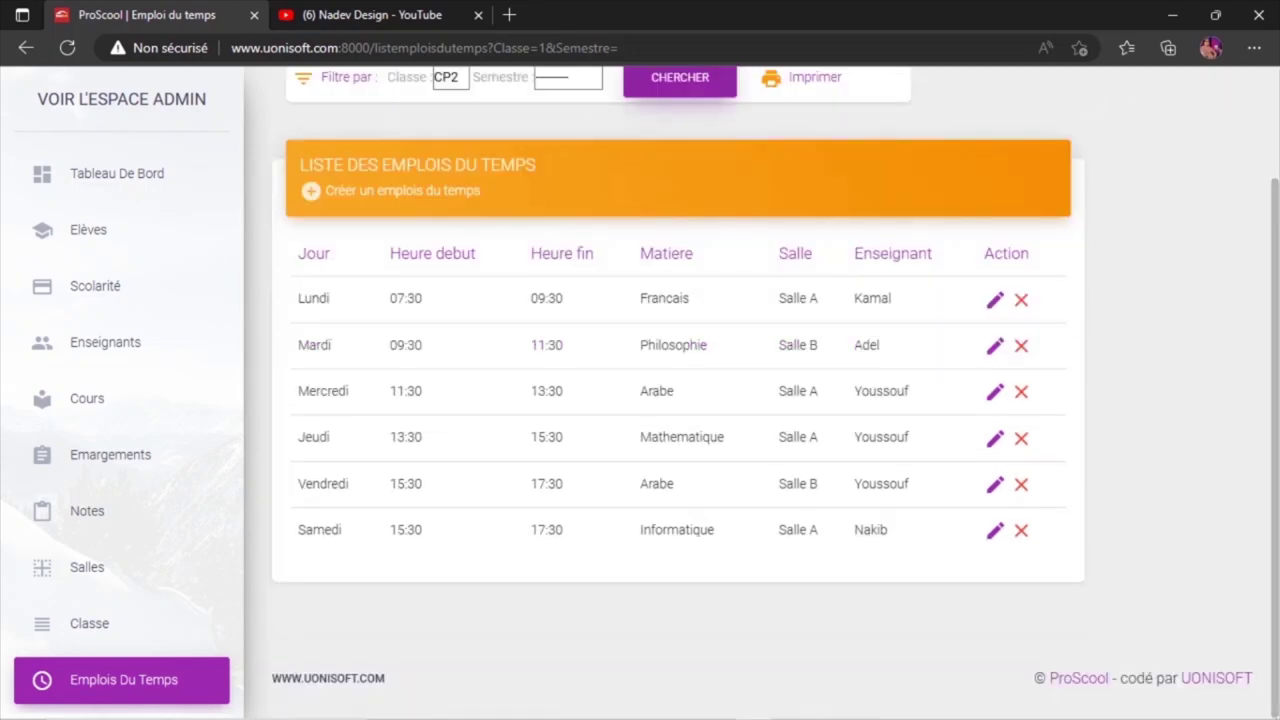
{"action": "scroll", "coordinate": [1273, 325], "scroll_direction": "up", "scroll_amount": 1}
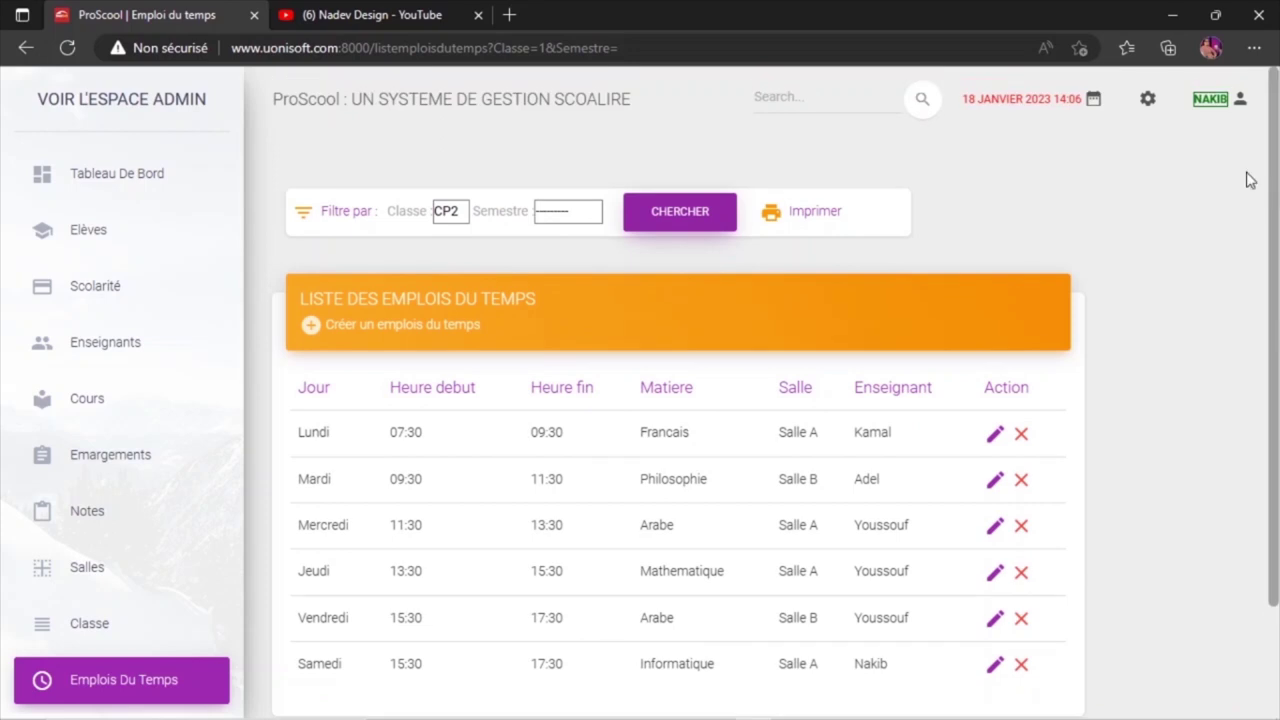
Open the list of subjects from the settings options and look through its entries.
{"action": "left_click", "coordinate": [1147, 102]}
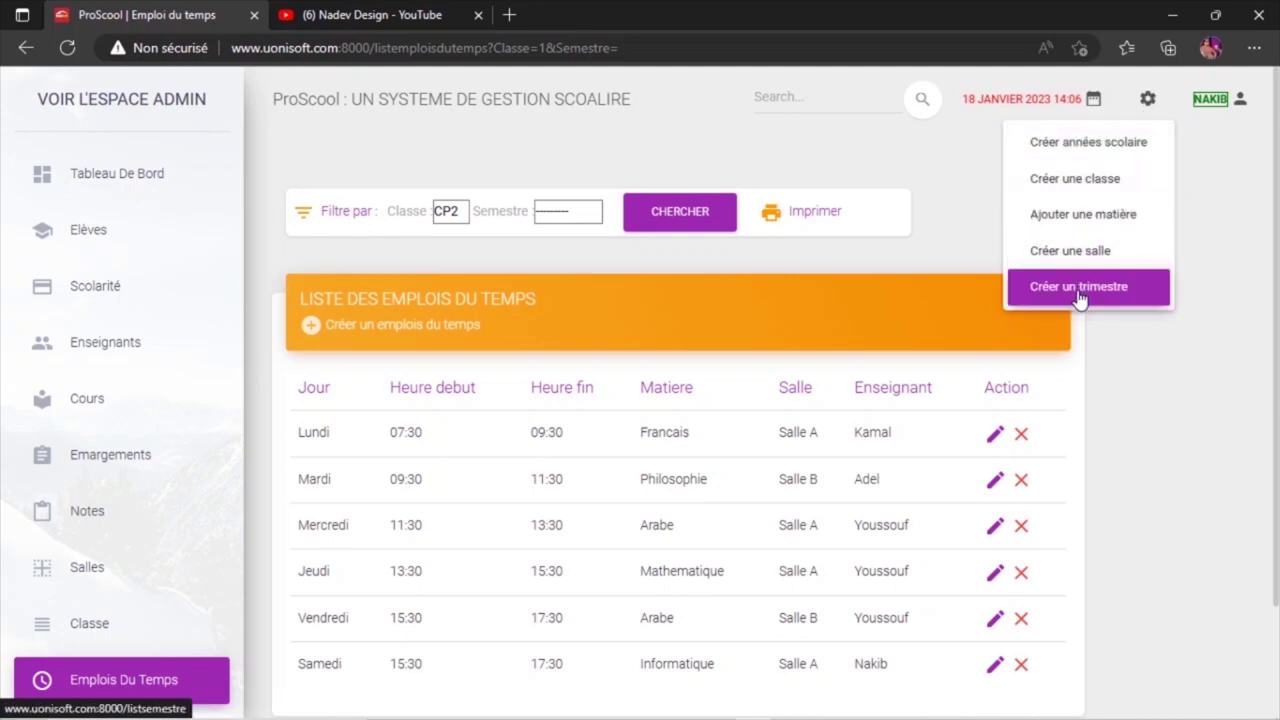
{"action": "left_click", "coordinate": [1067, 155]}
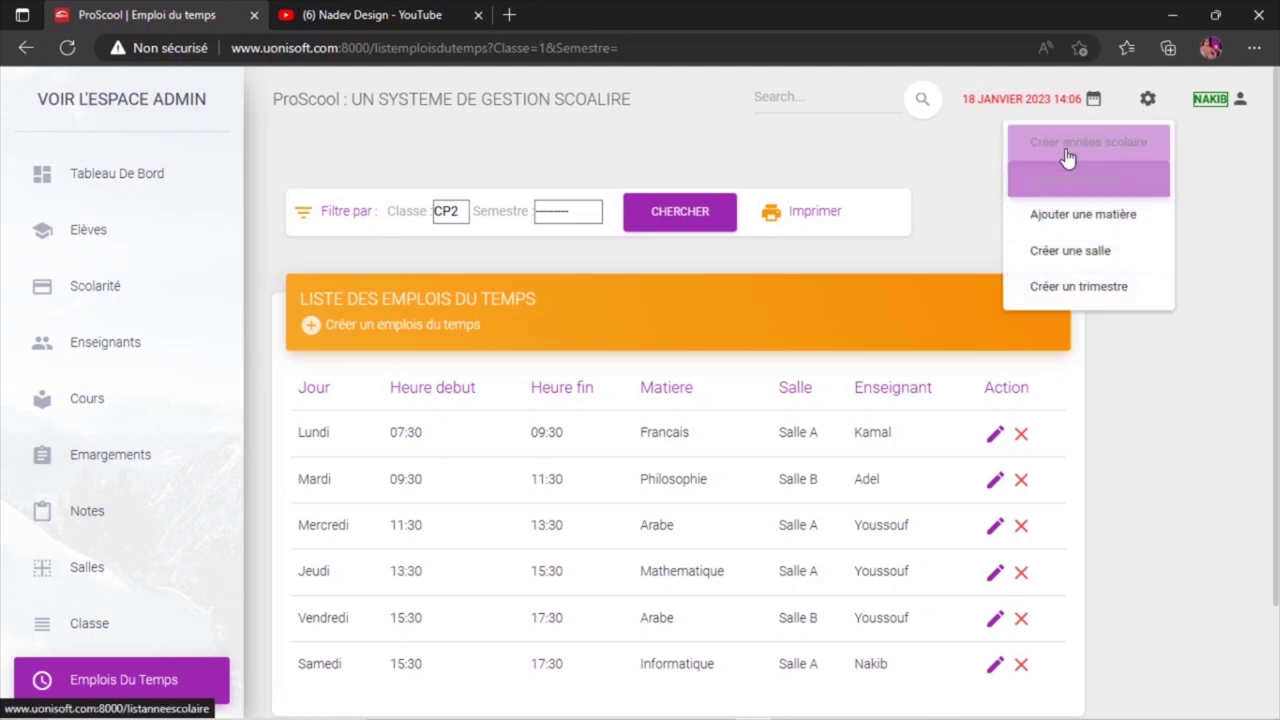
{"action": "left_click", "coordinate": [1081, 216]}
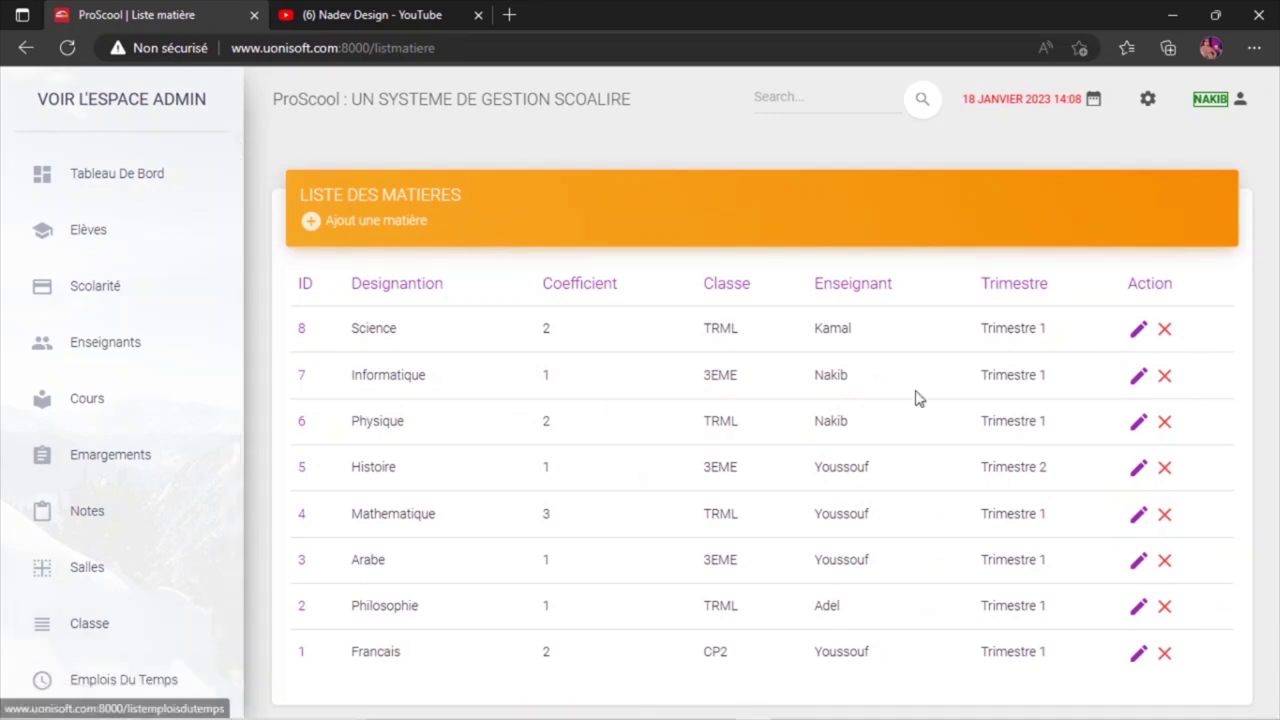
{"action": "scroll", "coordinate": [1267, 408], "scroll_direction": "down", "scroll_amount": 1}
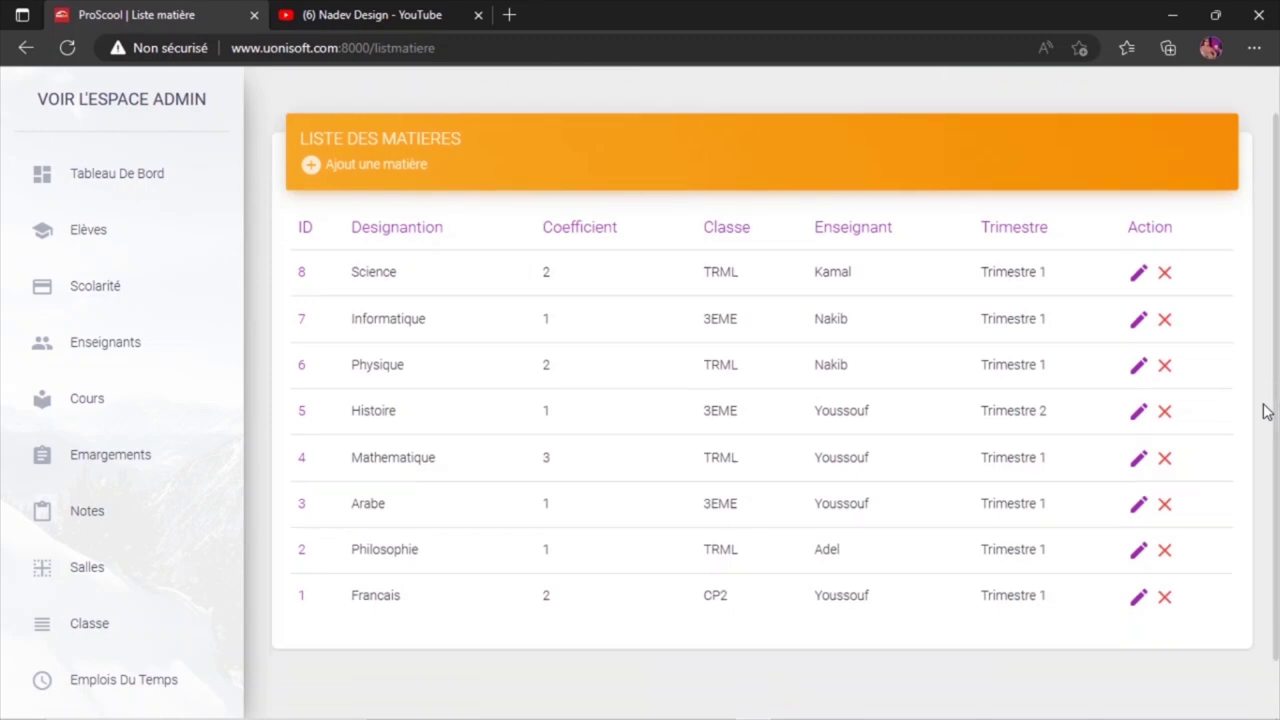
{"action": "scroll", "coordinate": [1267, 410], "scroll_direction": "up", "scroll_amount": 1}
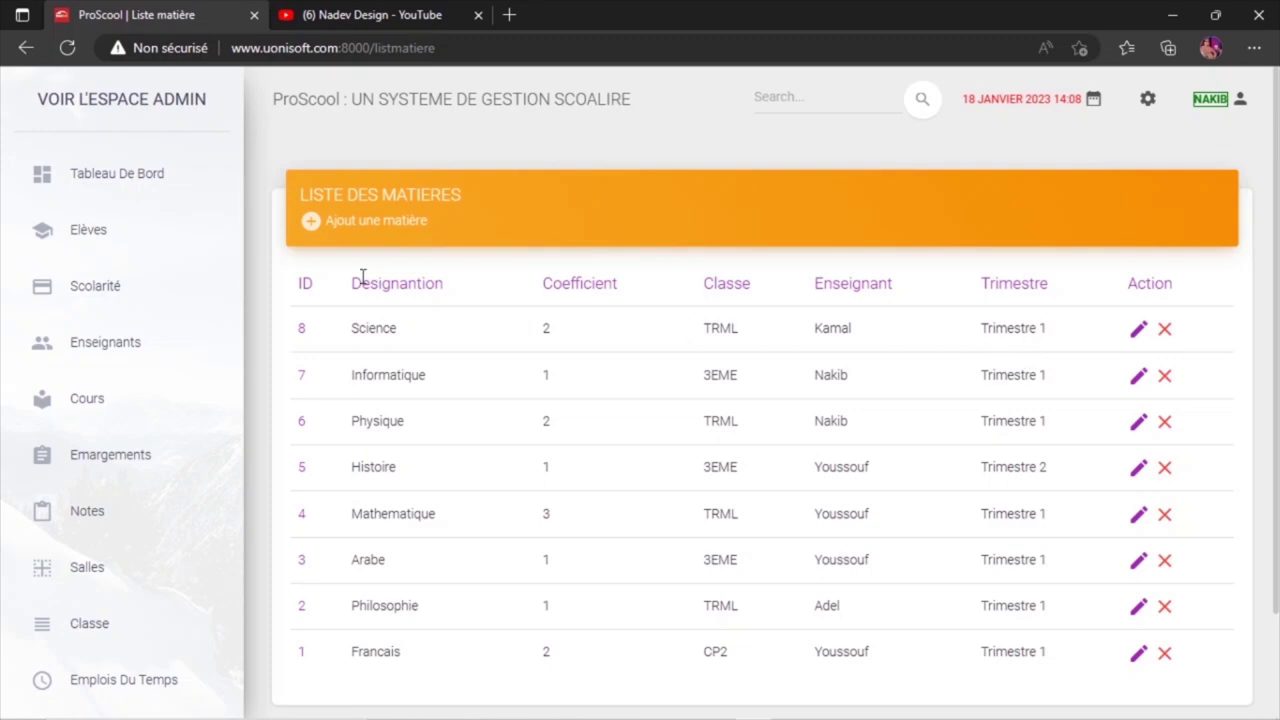
Start a new subject with the designation "Architecture de l'ordinateur" and a coefficient of 2.
{"action": "left_click", "coordinate": [355, 222]}
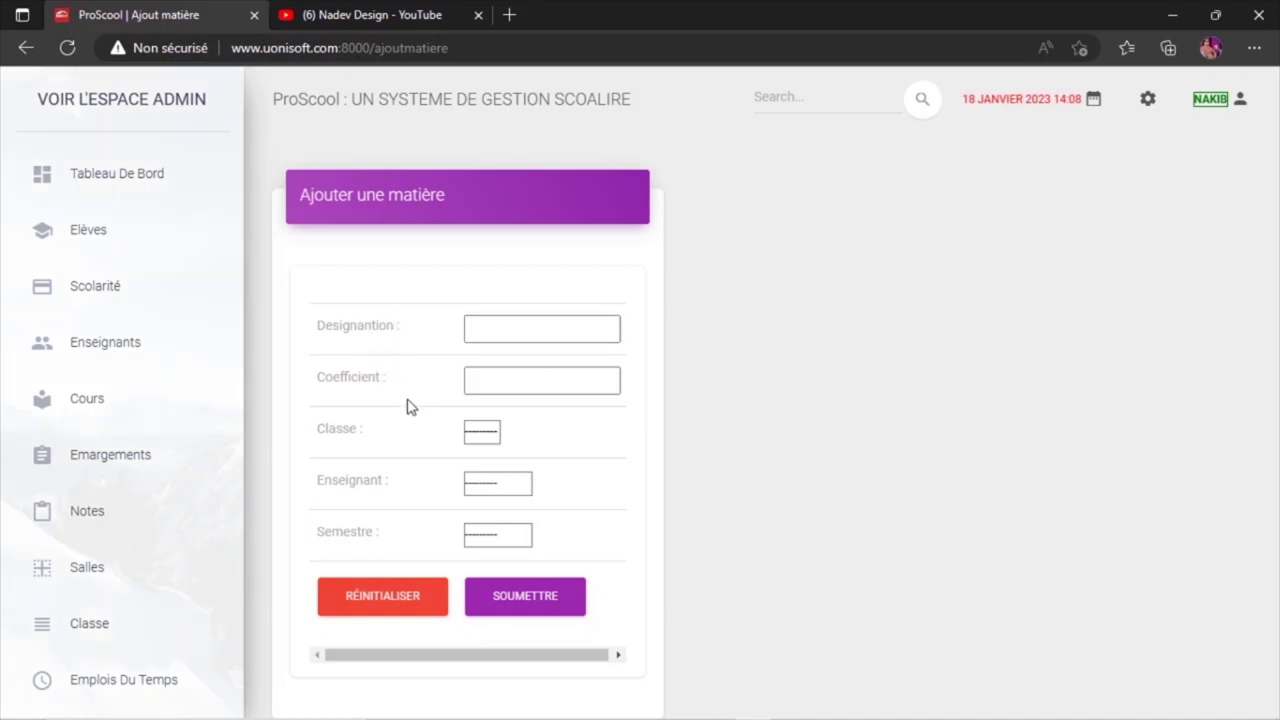
{"action": "left_click", "coordinate": [480, 338]}
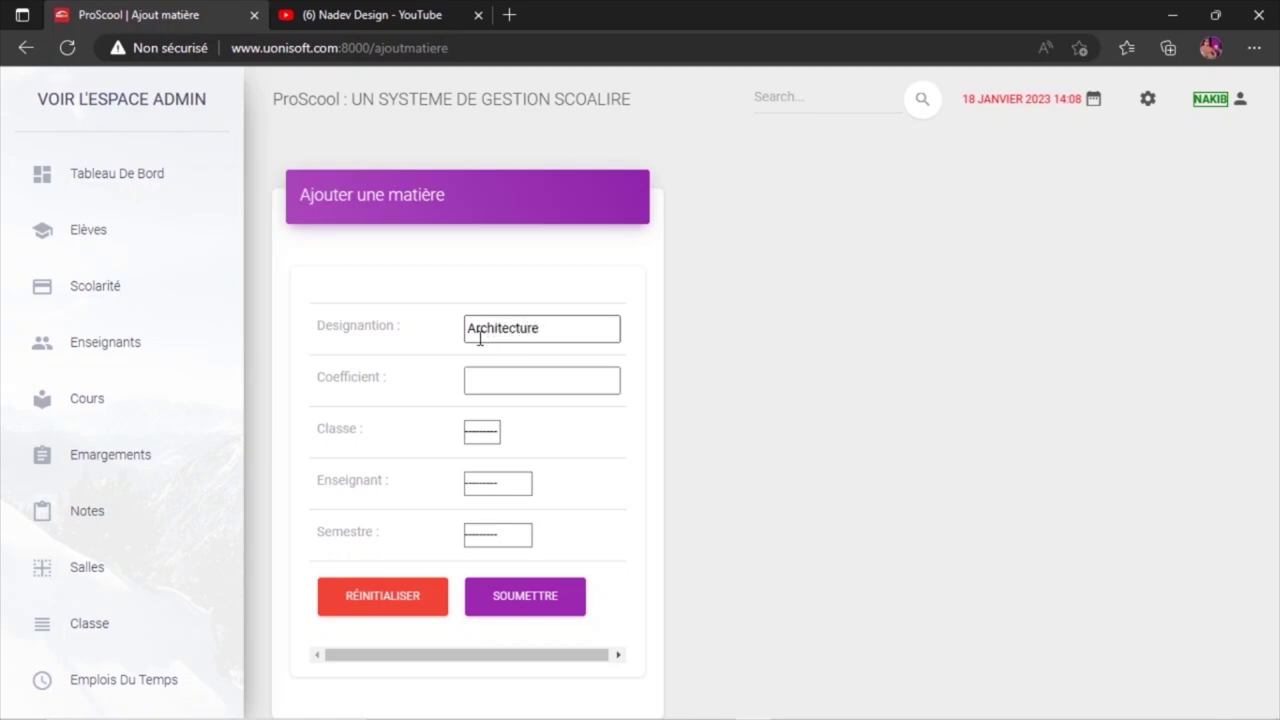
{"action": "type", "text": "de "}
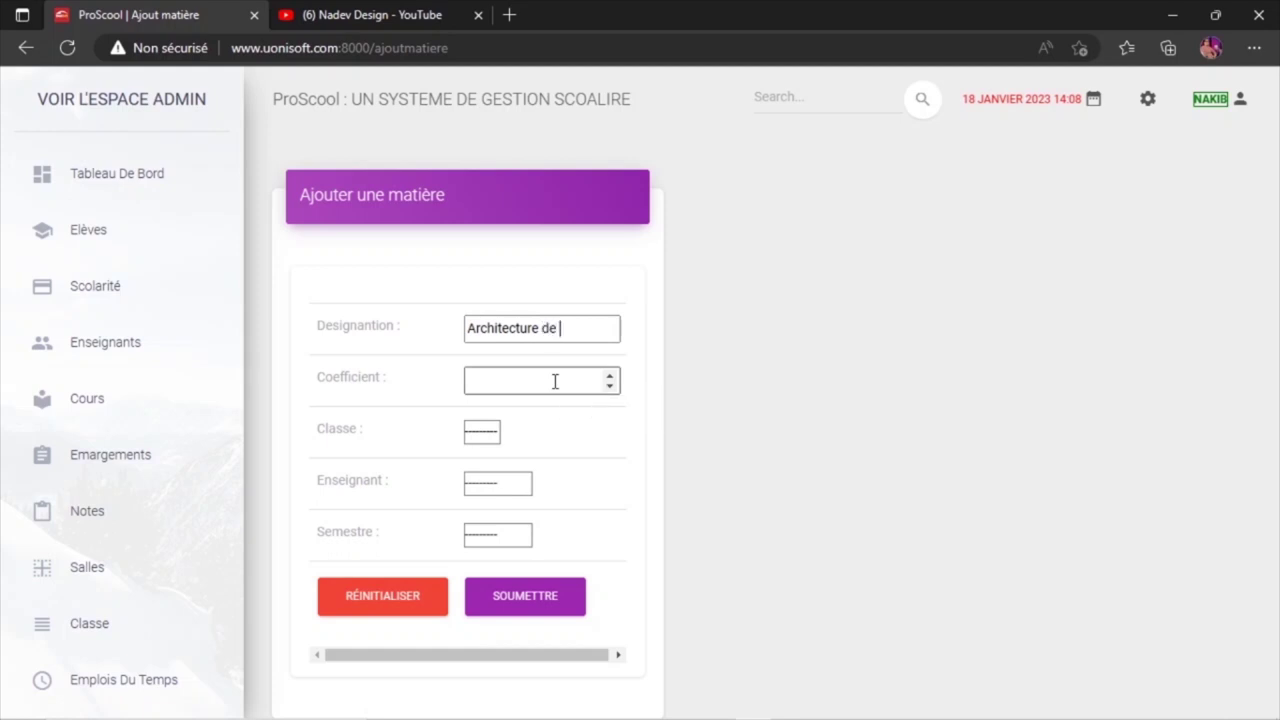
{"action": "type", "text": "l'ordinateur"}
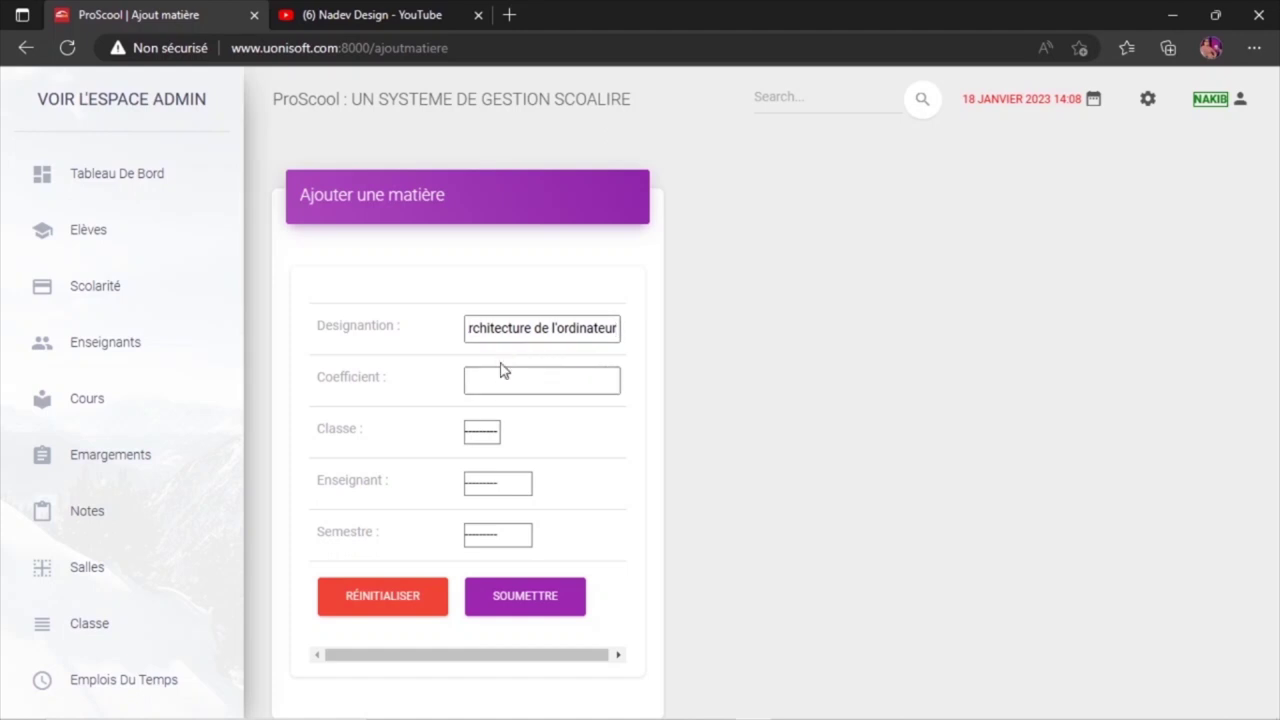
{"action": "left_click", "coordinate": [502, 387]}
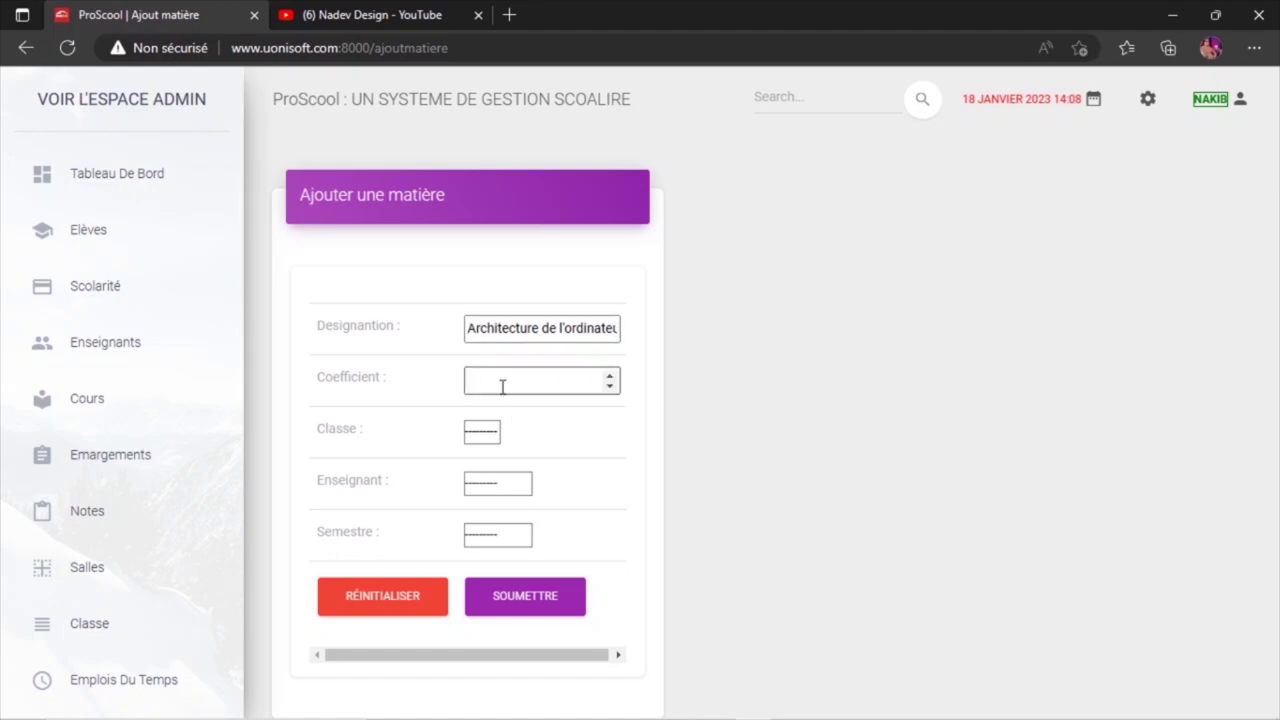
Assign the new subject to class TRML, the teacher of Informatique and Trimestre 1, and submit it.
{"action": "left_click", "coordinate": [484, 436]}
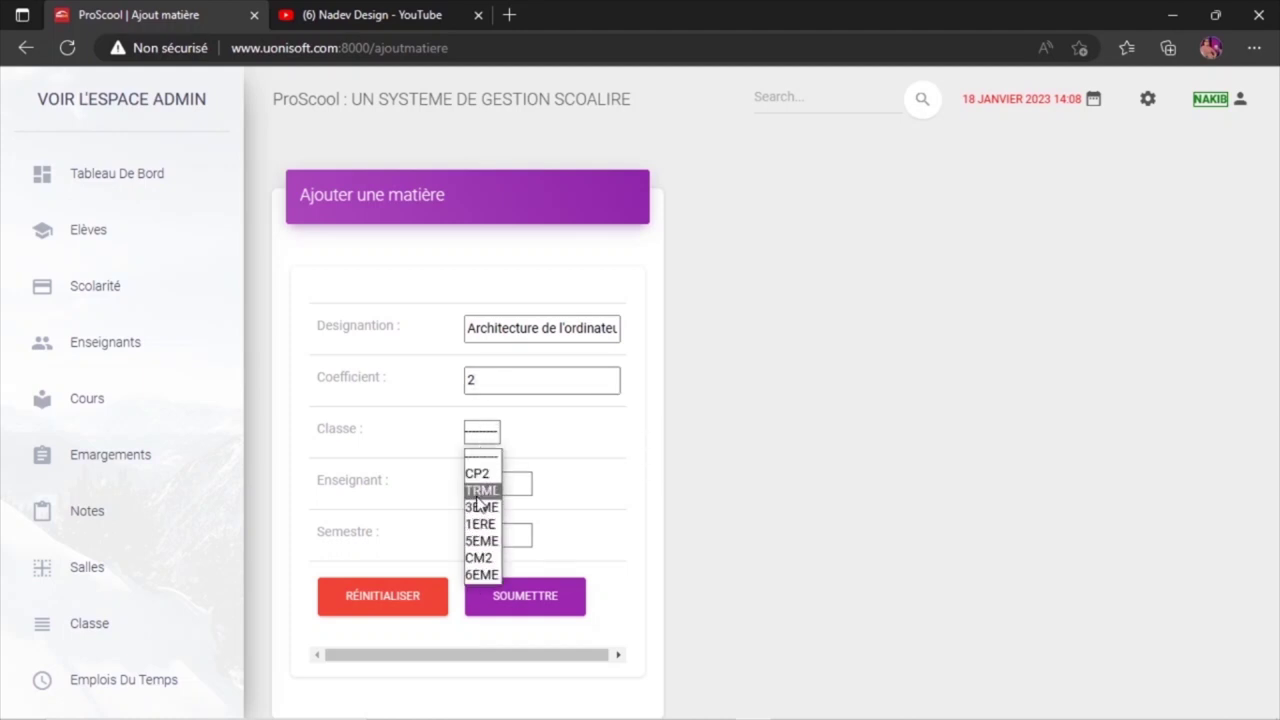
{"action": "left_click", "coordinate": [481, 491]}
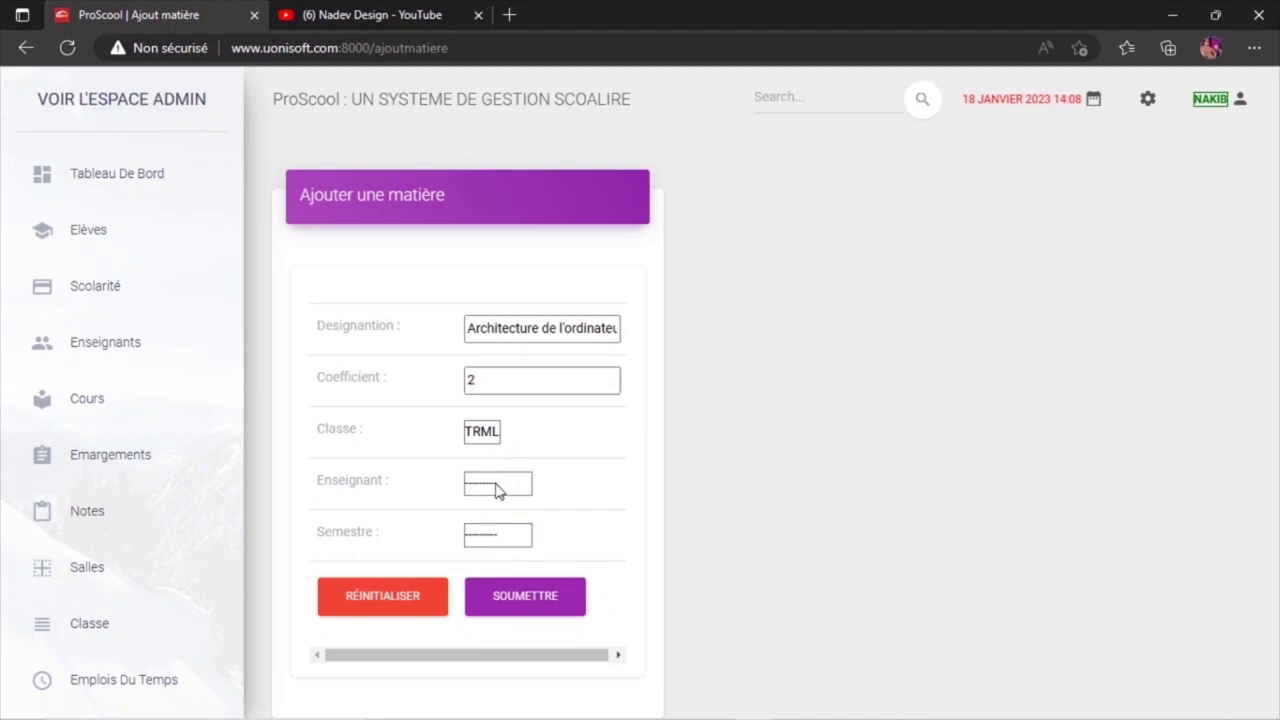
{"action": "left_click", "coordinate": [500, 484]}
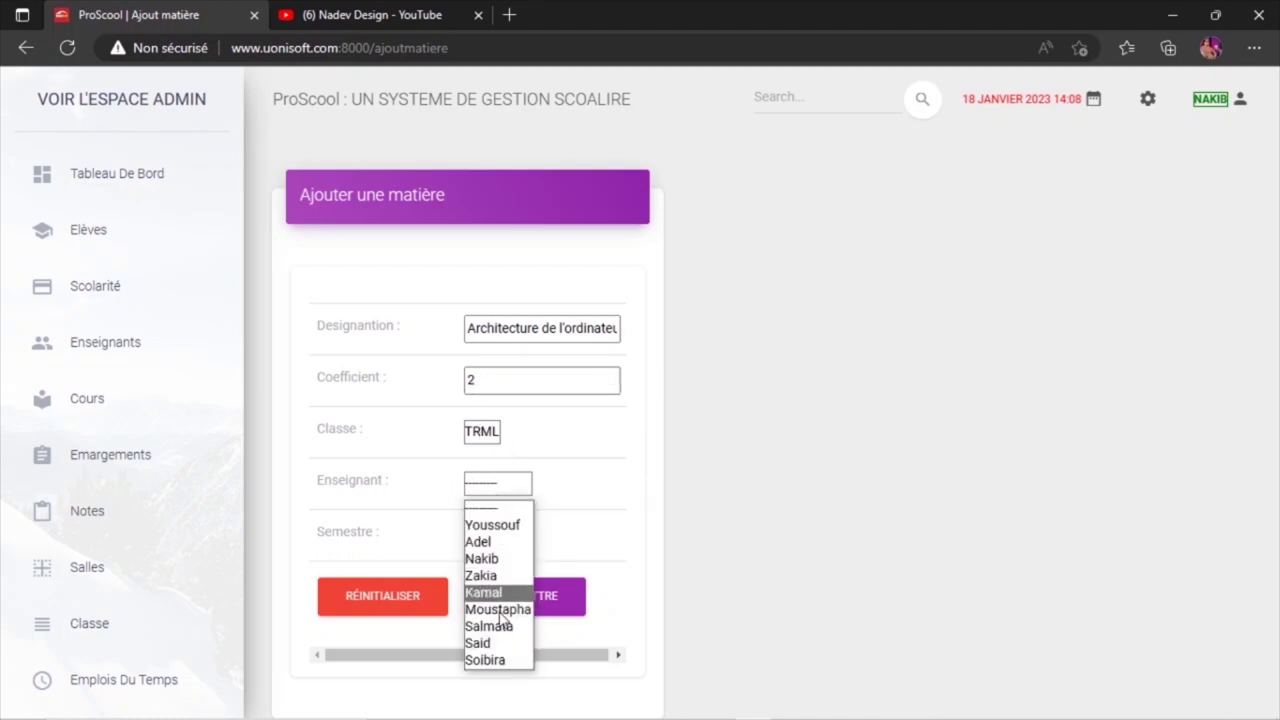
{"action": "left_click", "coordinate": [494, 559]}
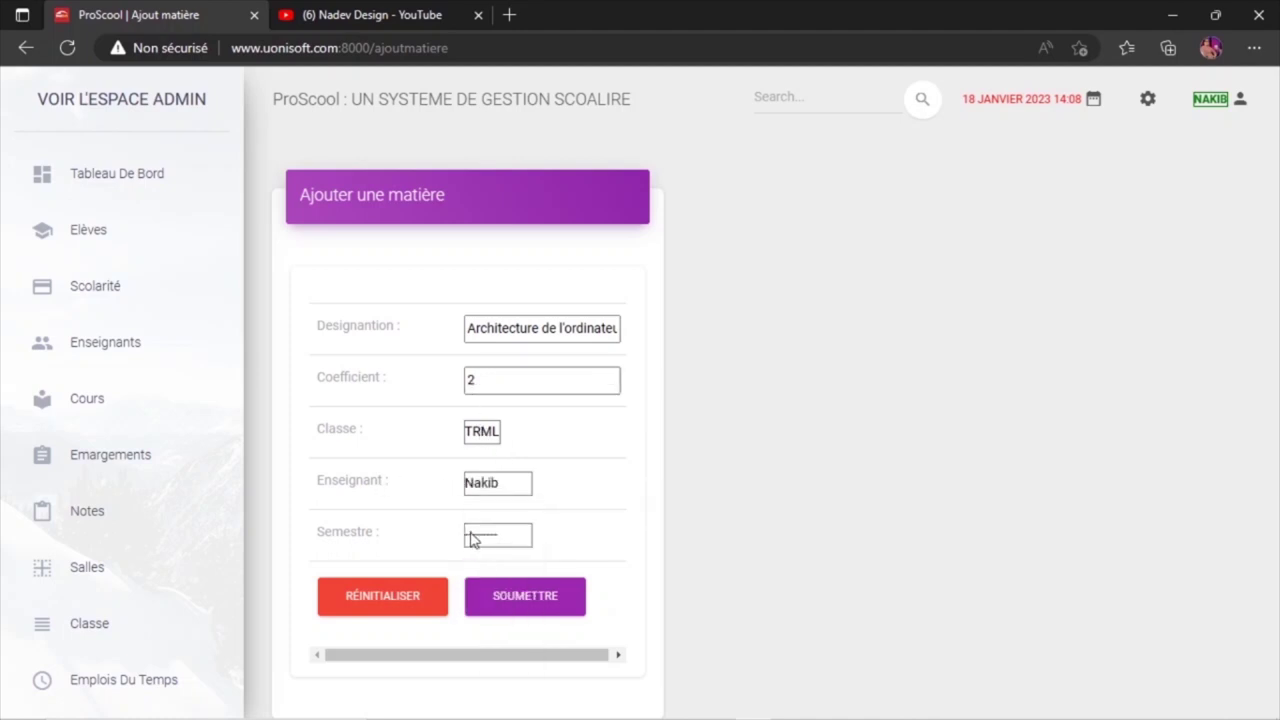
{"action": "left_click", "coordinate": [481, 538]}
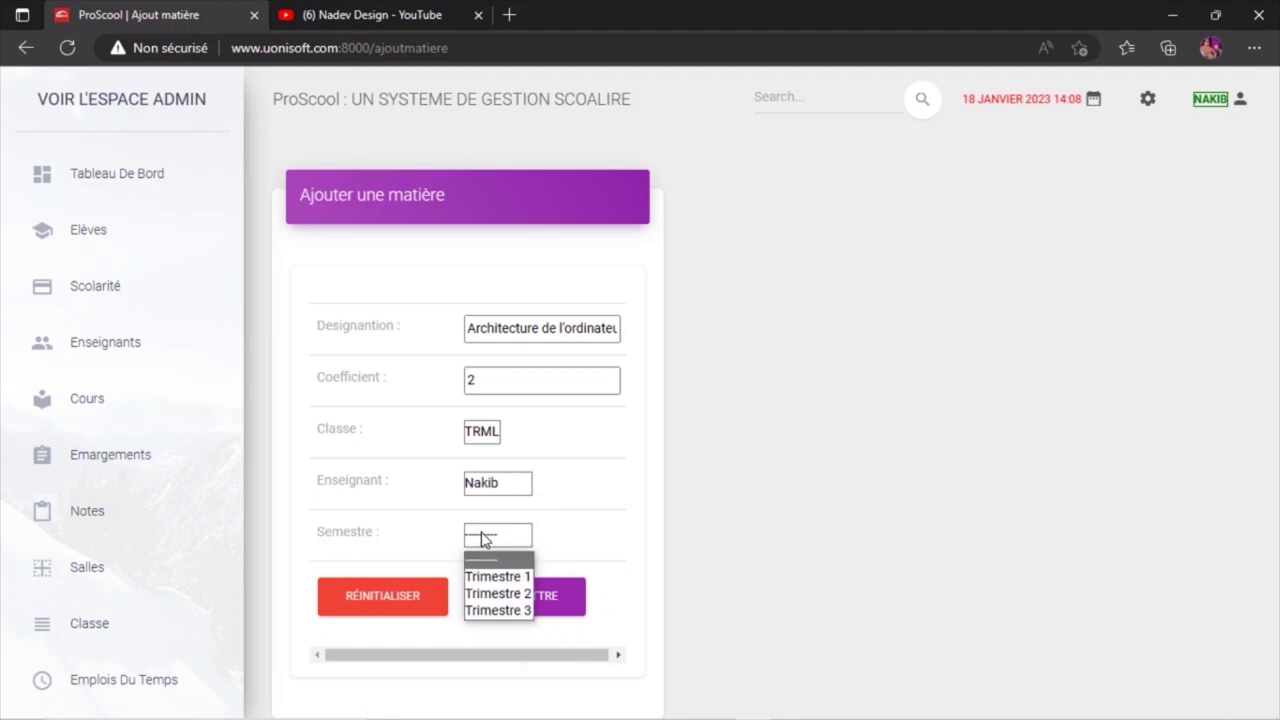
{"action": "left_click", "coordinate": [500, 592]}
{"action": "left_click", "coordinate": [524, 601]}
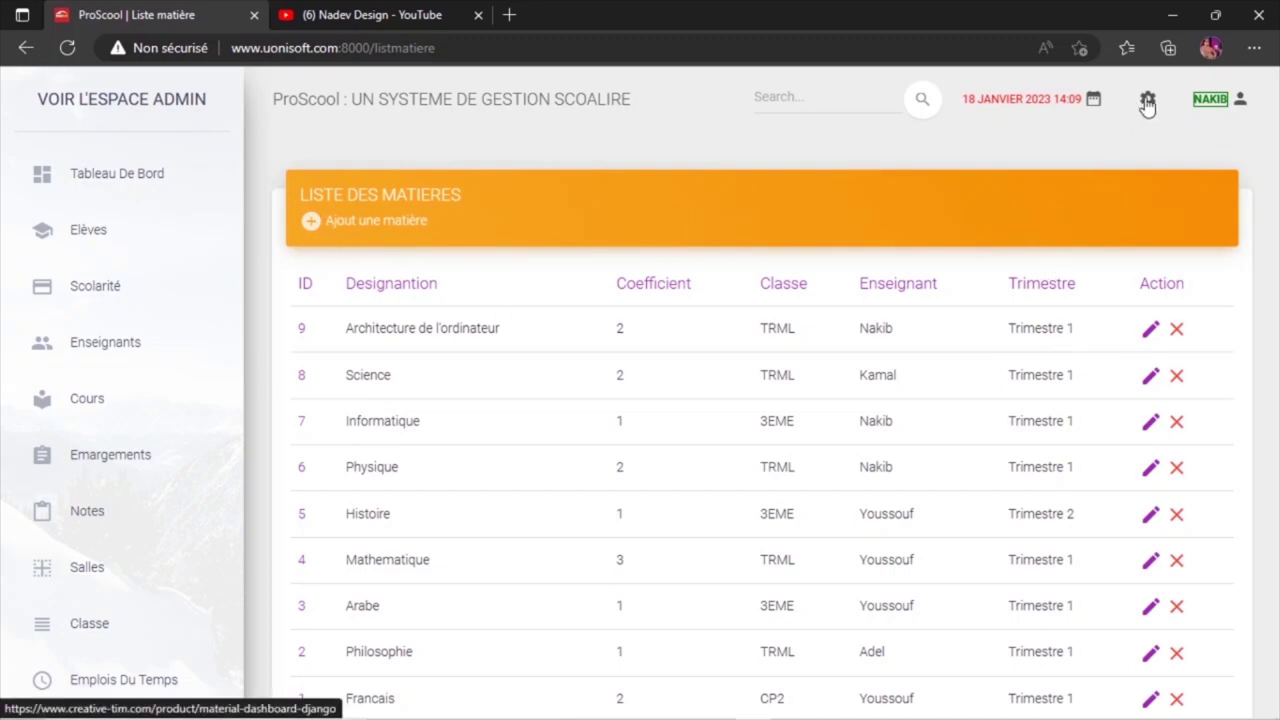
Revisit the timetable list, and open the list of rooms through the room creation option in the settings.
{"action": "left_click", "coordinate": [108, 684]}
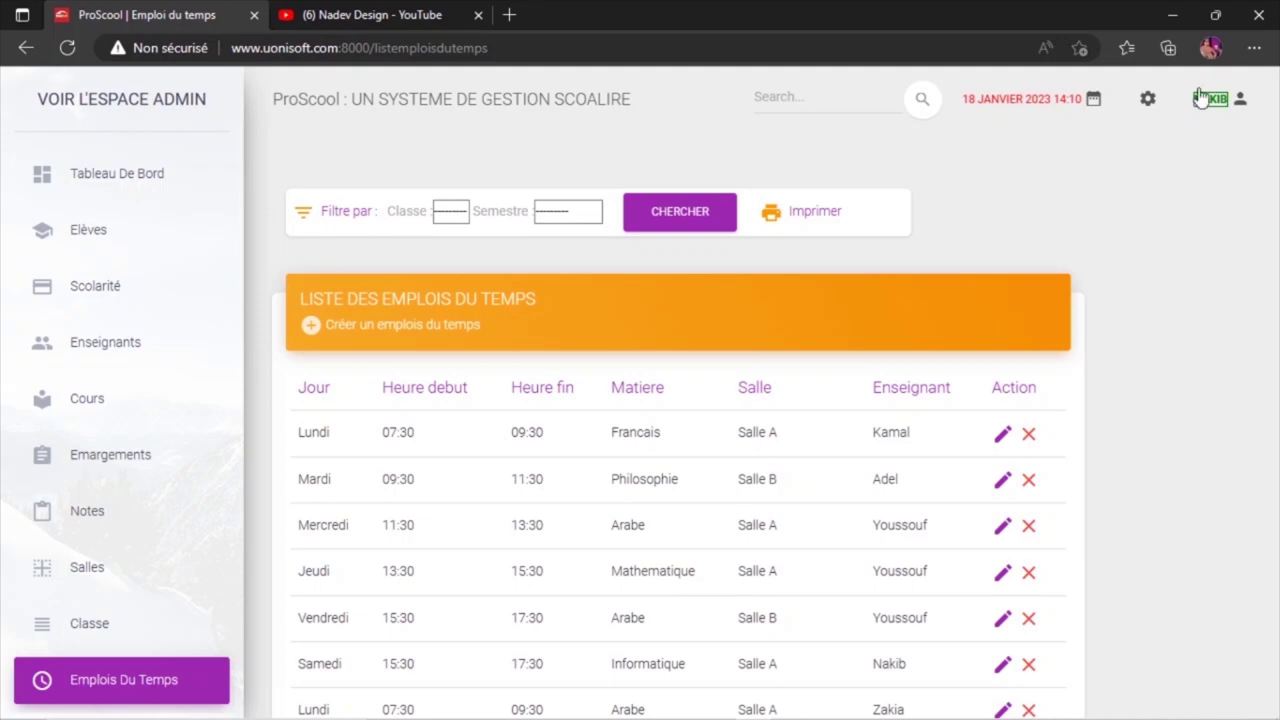
{"action": "left_click", "coordinate": [1145, 106]}
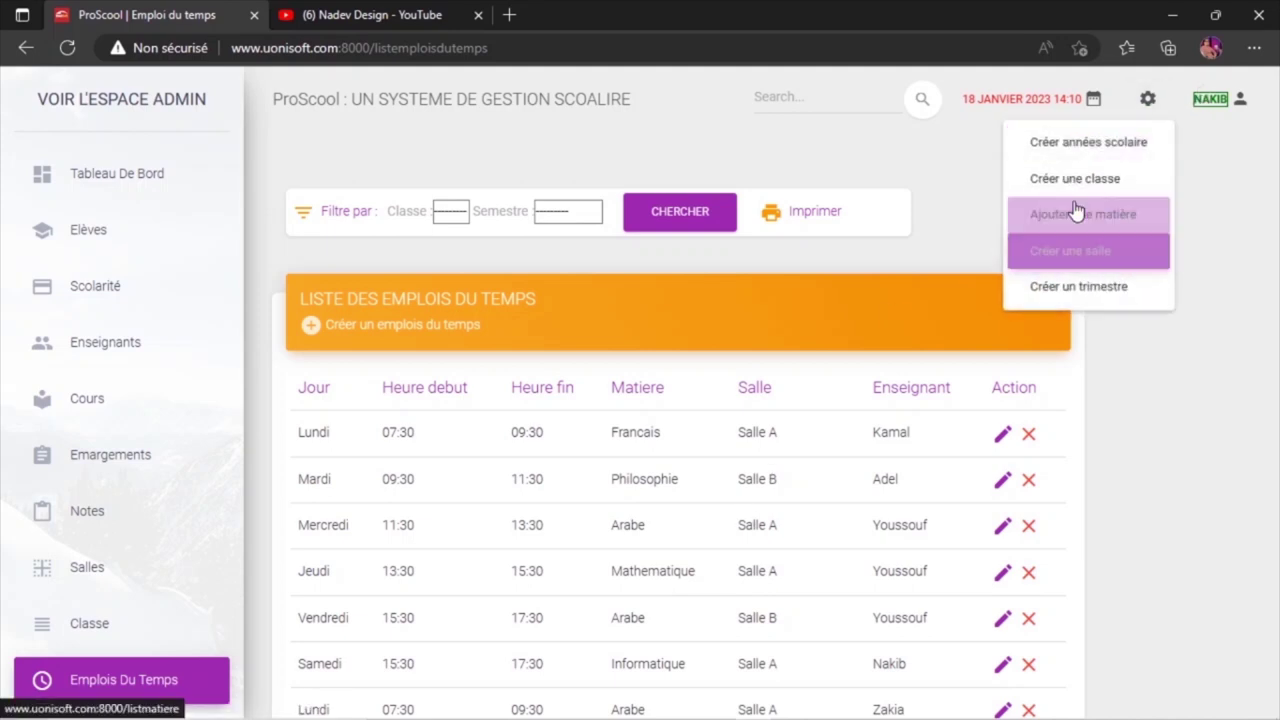
{"action": "left_click", "coordinate": [1066, 258]}
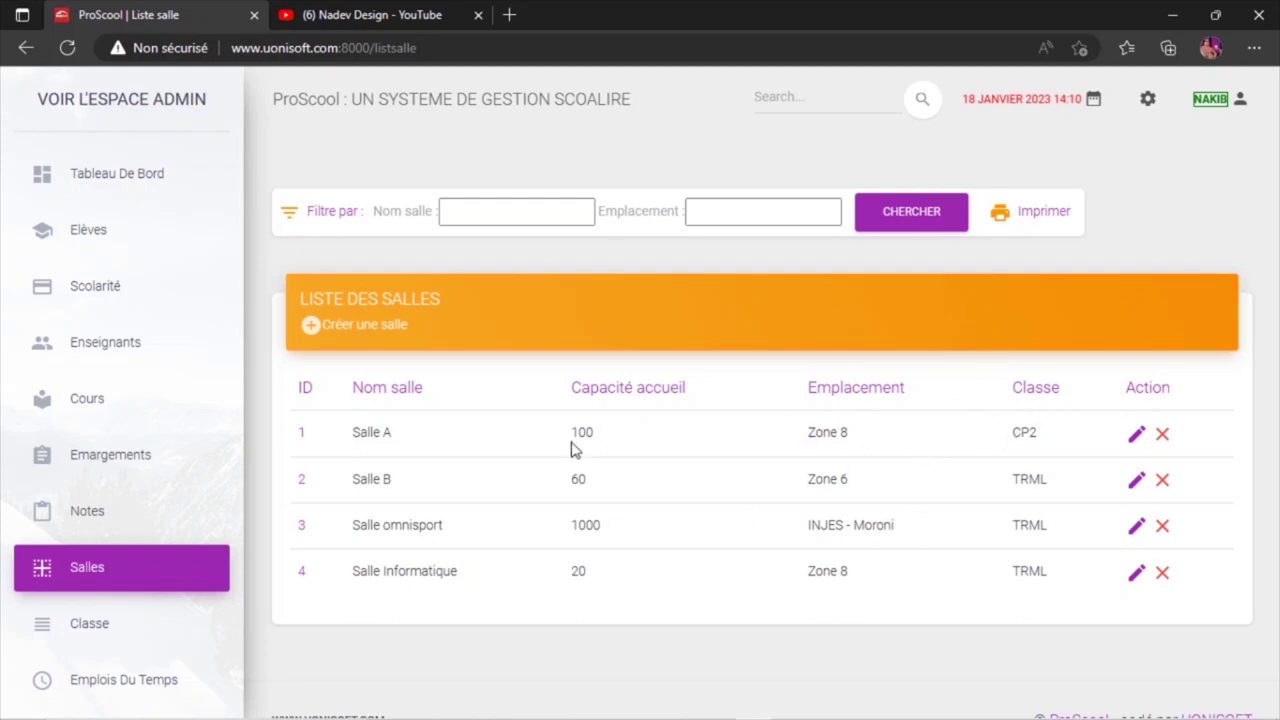
Create the room Salle M with a capacity of 17, location Zone 6 and class CP2, and submit it.
{"action": "left_click", "coordinate": [345, 327]}
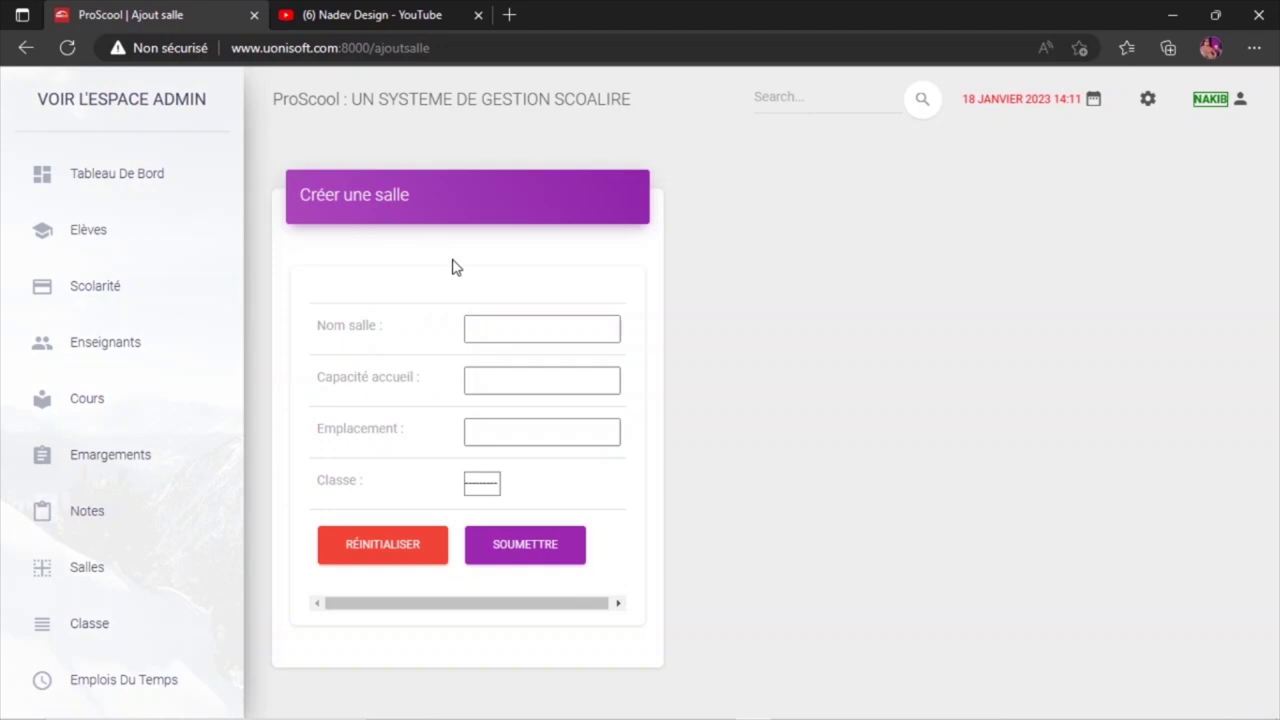
{"action": "left_click", "coordinate": [519, 332]}
{"action": "left_click", "coordinate": [468, 388]}
{"action": "left_click", "coordinate": [488, 428]}
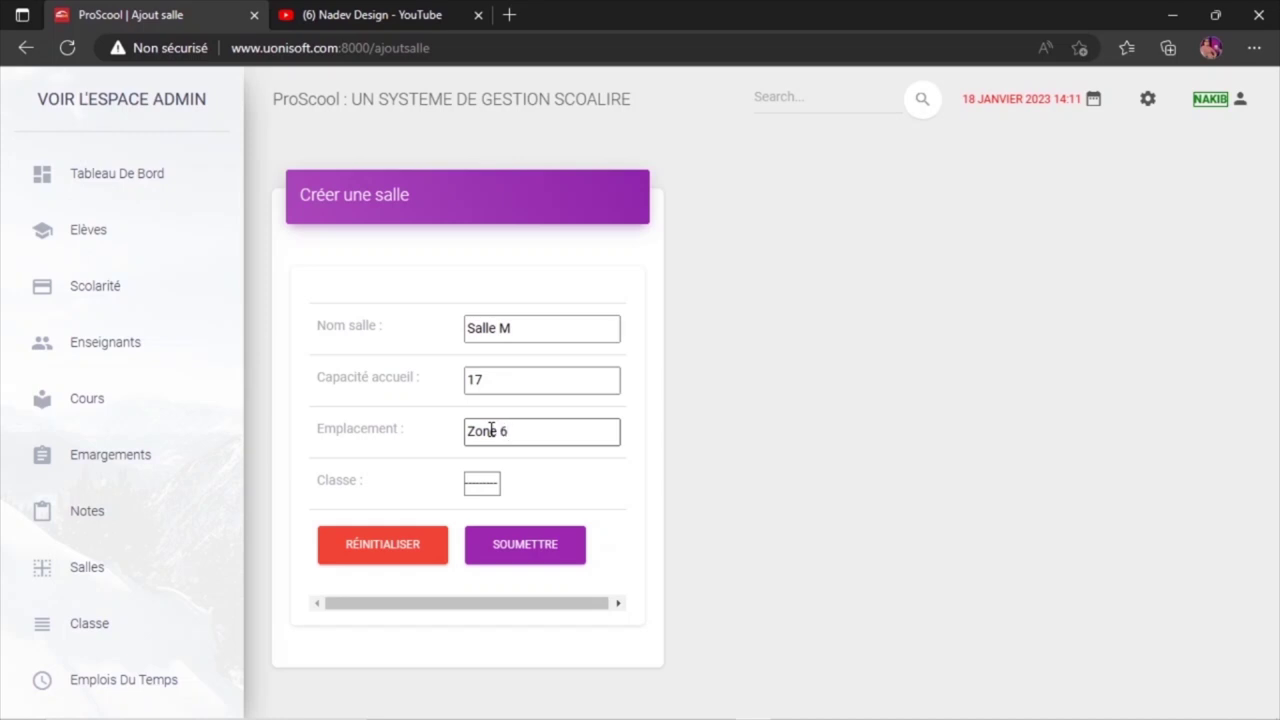
{"action": "left_click", "coordinate": [483, 487]}
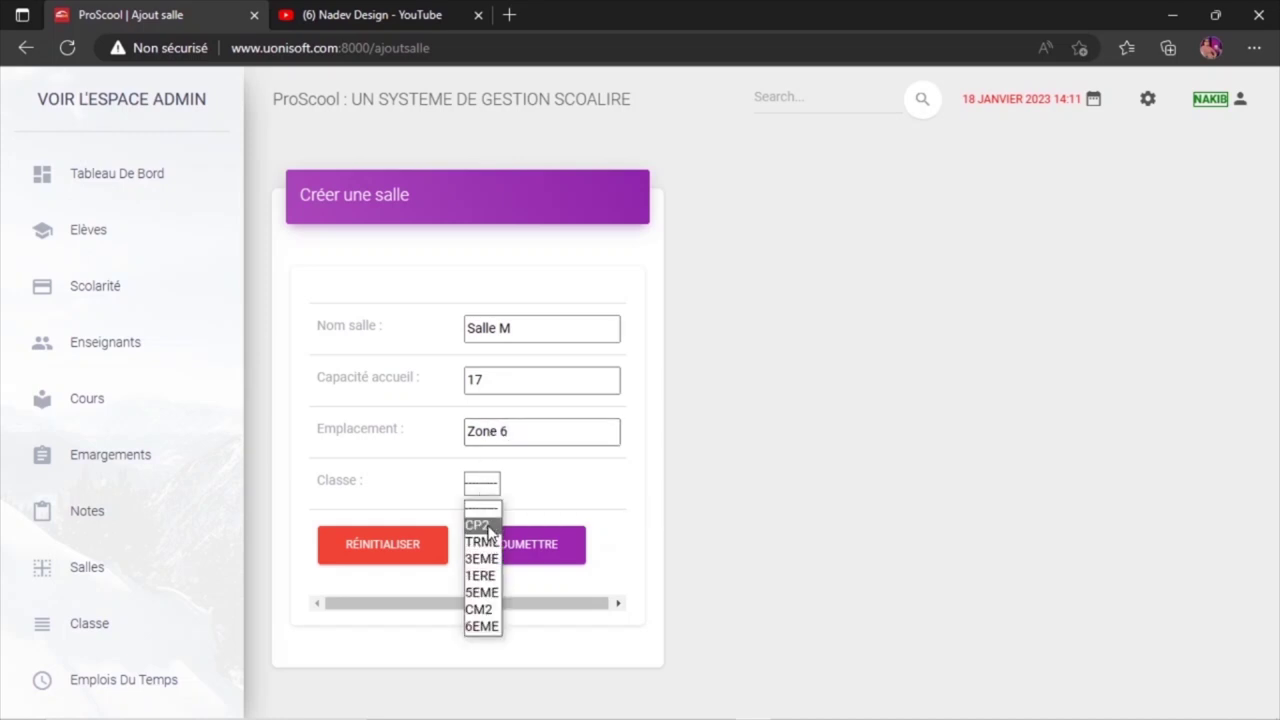
{"action": "left_click", "coordinate": [489, 527]}
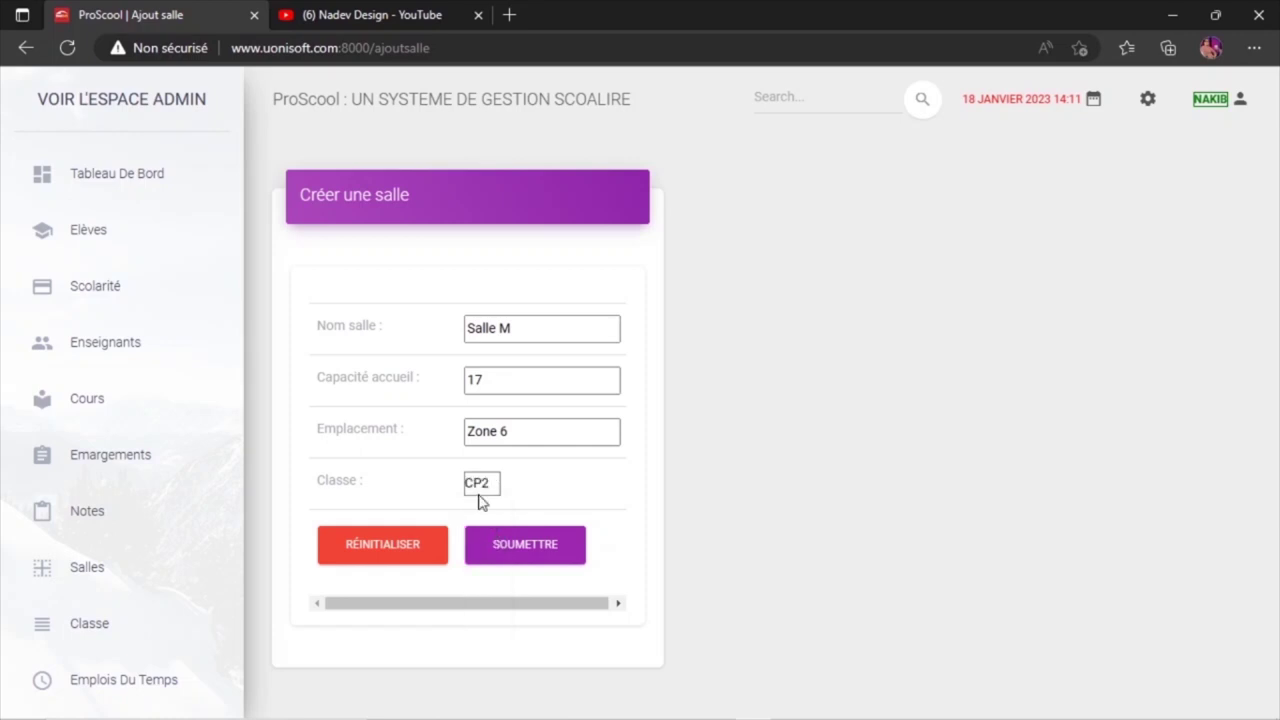
{"action": "left_click", "coordinate": [540, 558]}
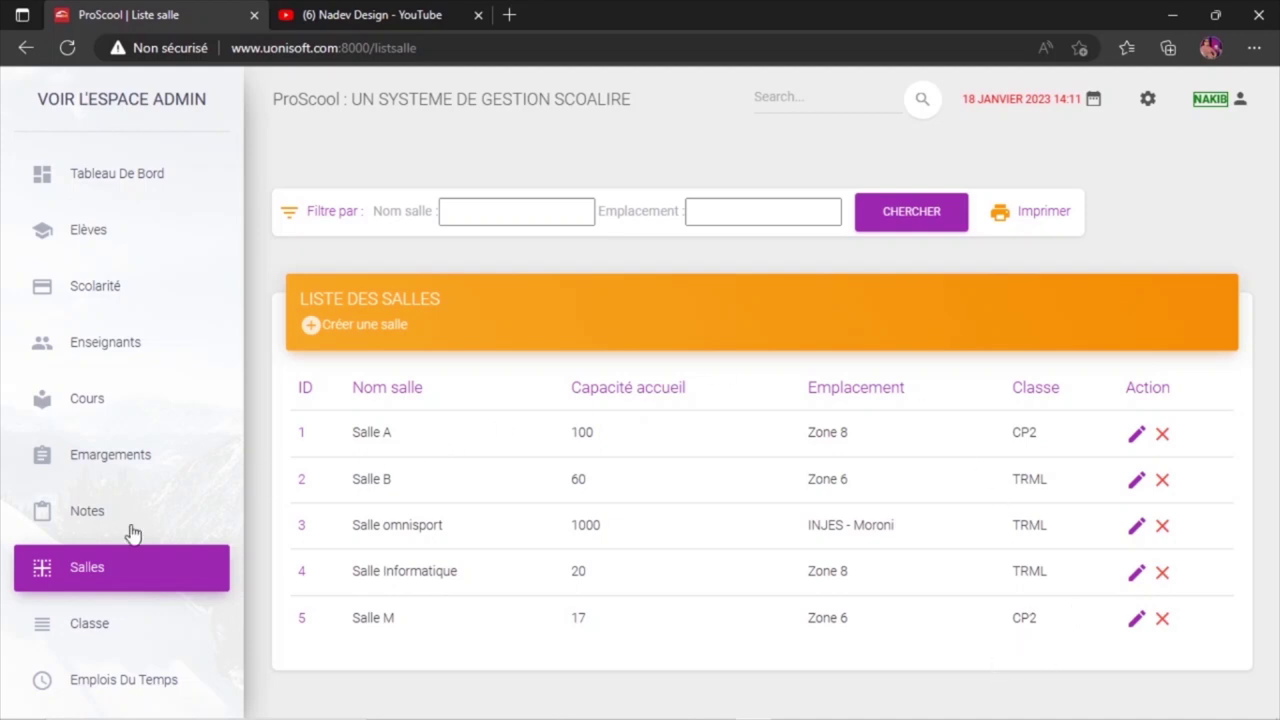
Start a new timetable entry for class TRML in Trimestre 1 on Lundi.
{"action": "left_click", "coordinate": [99, 690]}
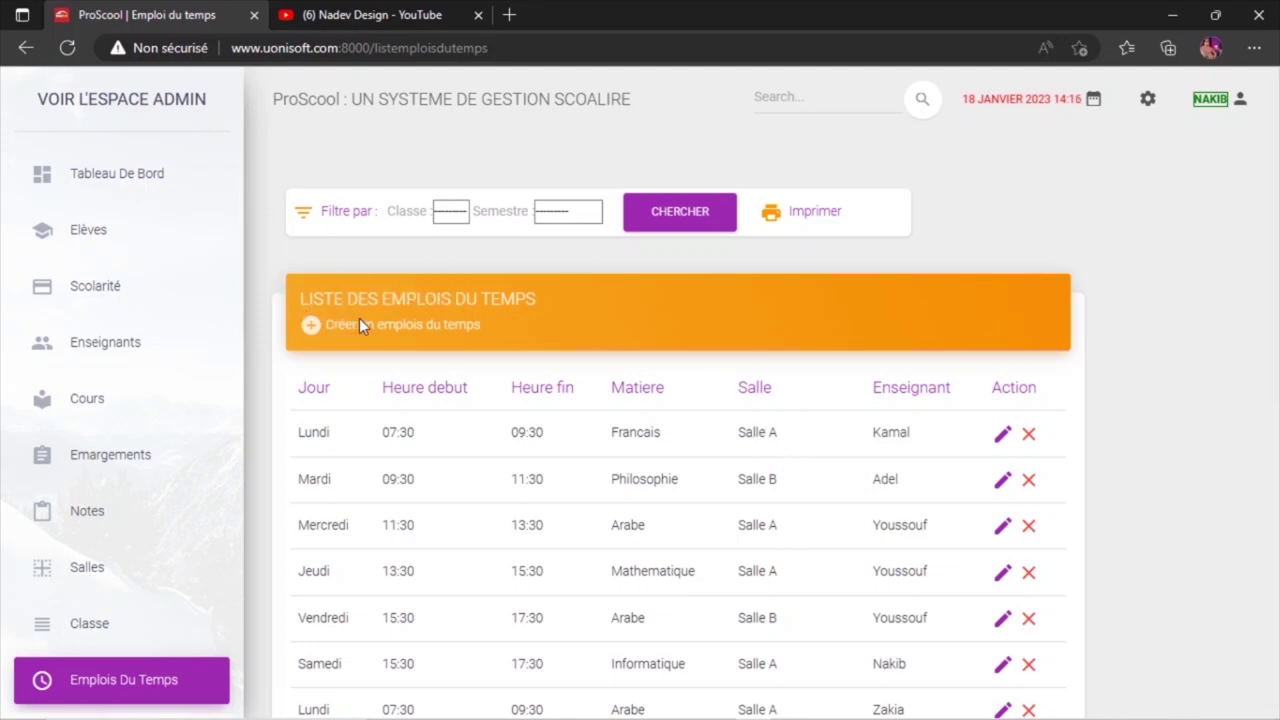
{"action": "left_click", "coordinate": [345, 330]}
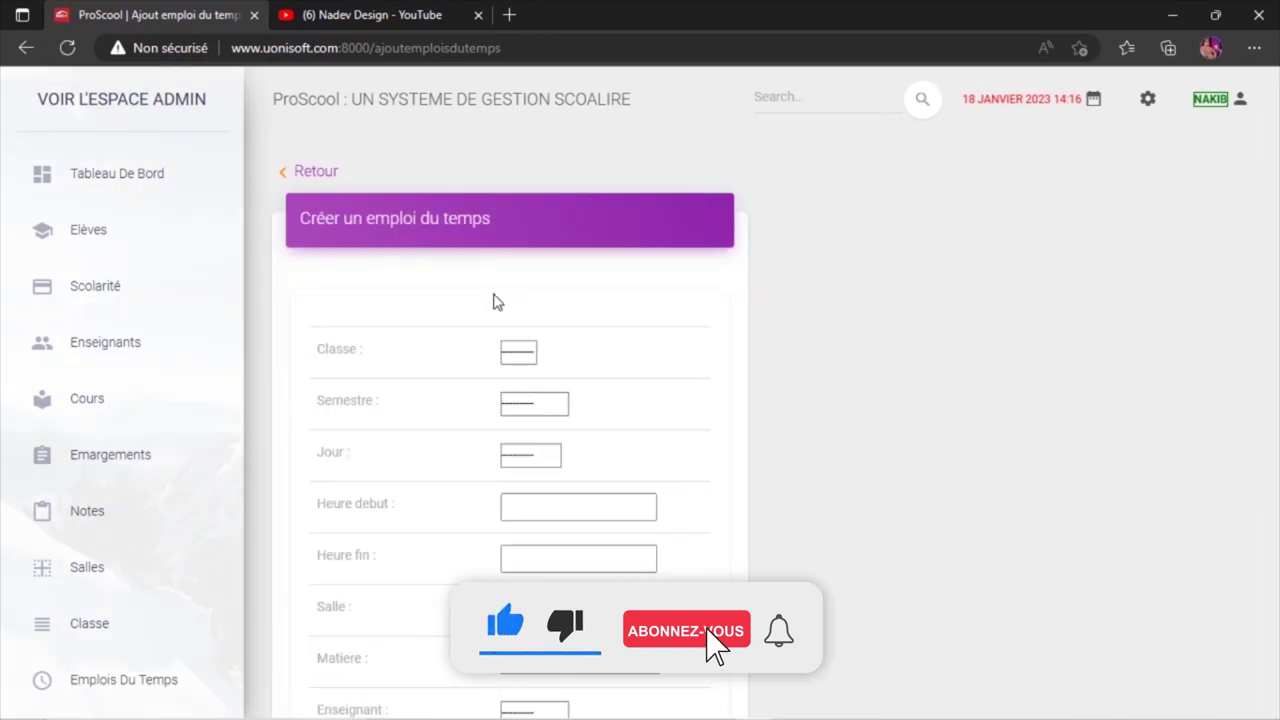
{"action": "left_click", "coordinate": [518, 351]}
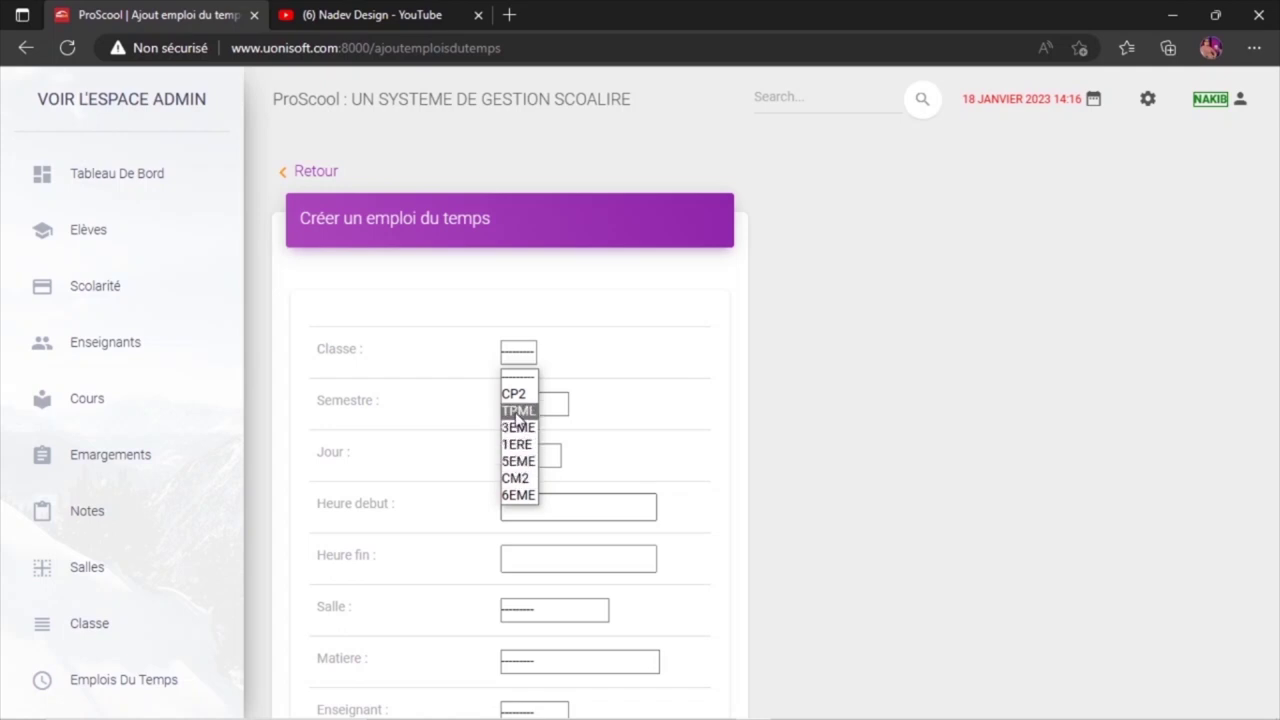
{"action": "left_click", "coordinate": [515, 410]}
{"action": "left_click", "coordinate": [515, 405]}
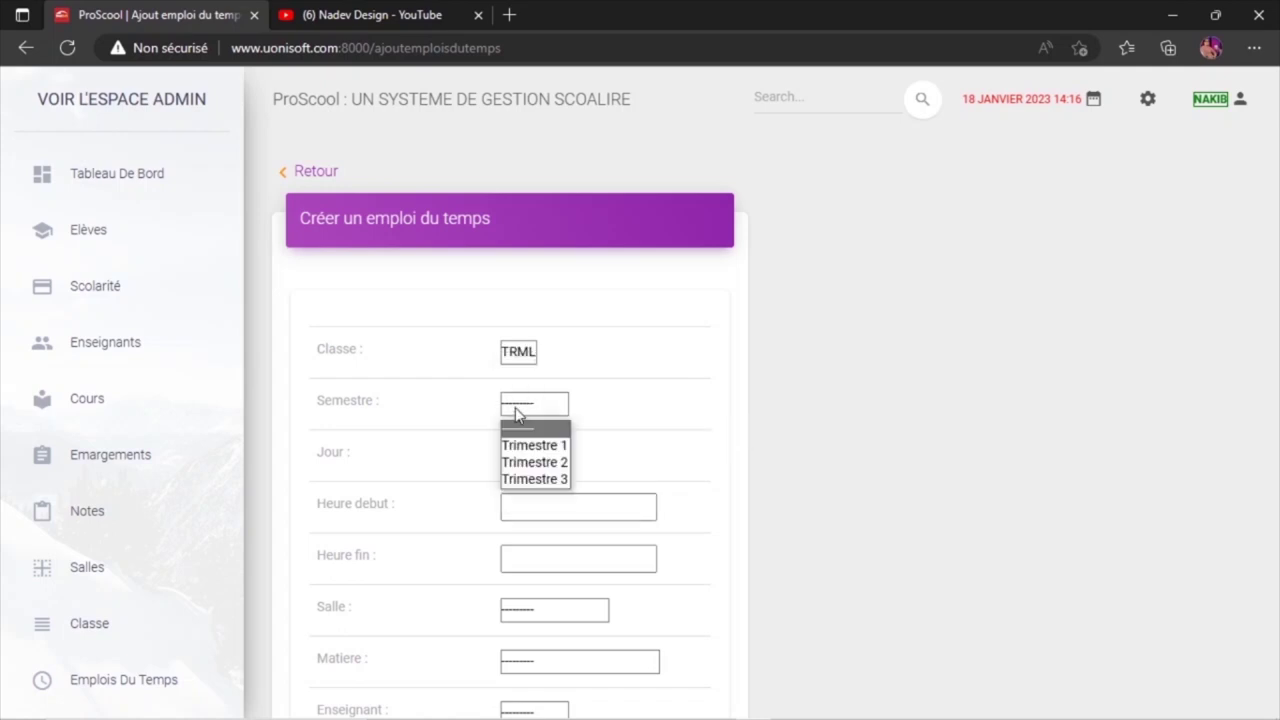
{"action": "left_click", "coordinate": [533, 445]}
{"action": "left_click", "coordinate": [523, 456]}
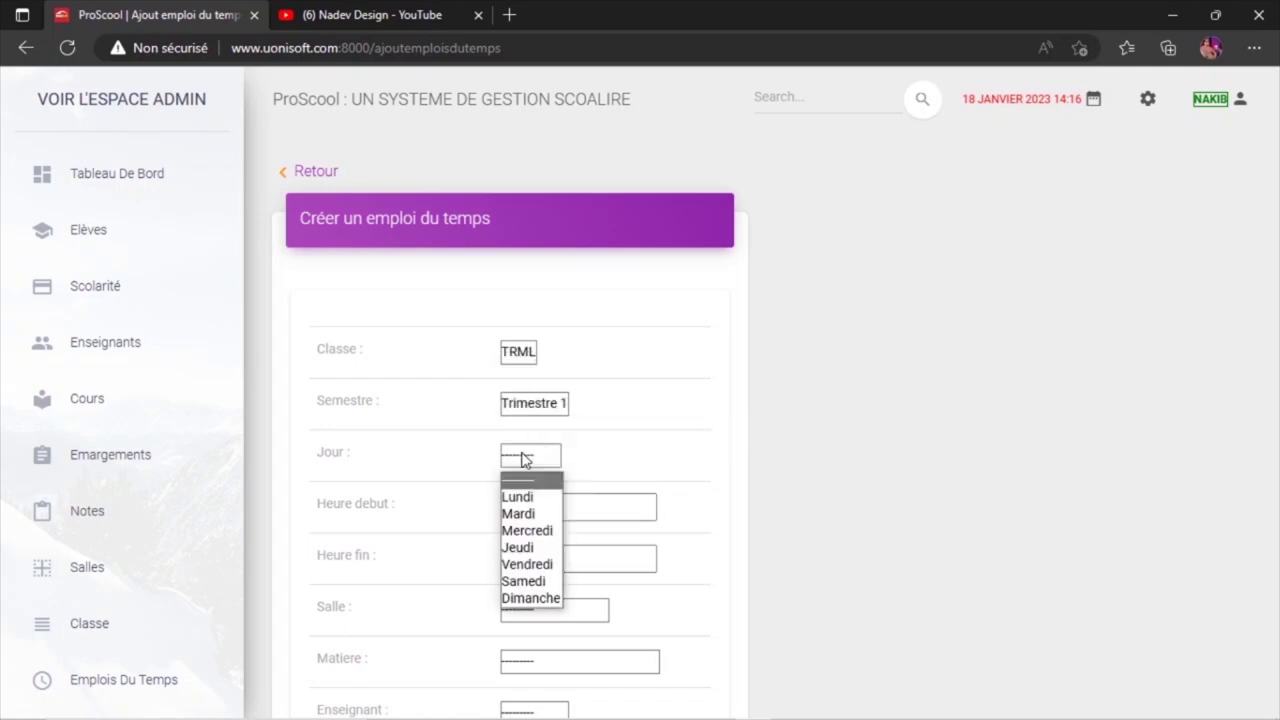
{"action": "left_click", "coordinate": [523, 494]}
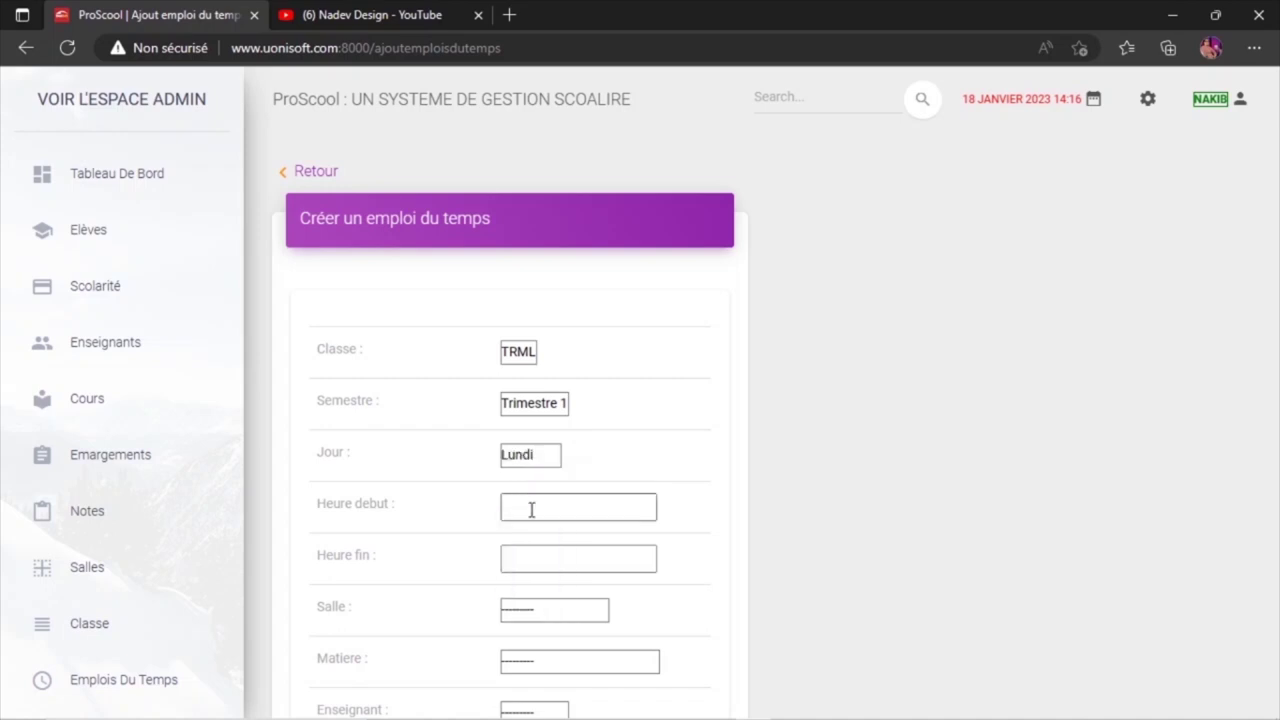
Set the timetable entry's hours from 07:00 to 09:30, with room Salle M and subject Architecture de l'ordinateur.
{"action": "left_click", "coordinate": [531, 509]}
{"action": "left_click", "coordinate": [549, 567]}
{"action": "left_click", "coordinate": [538, 572]}
{"action": "left_click", "coordinate": [526, 611]}
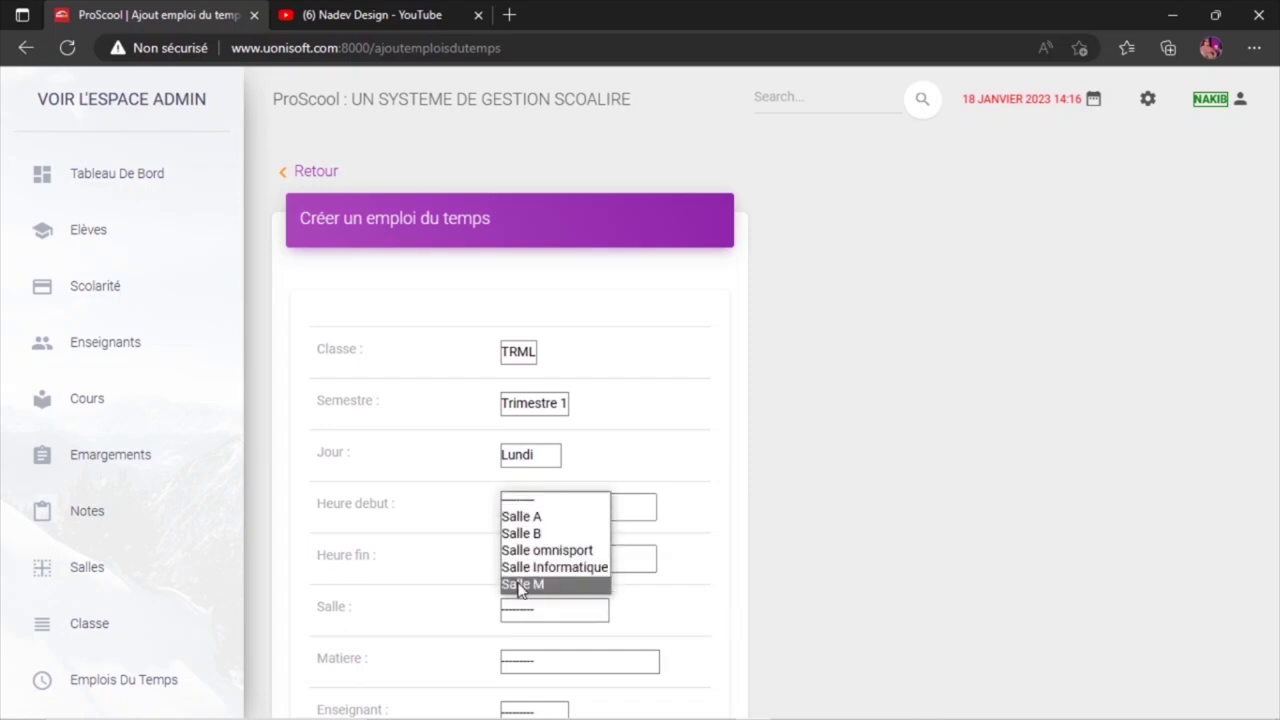
{"action": "left_click", "coordinate": [520, 584]}
{"action": "left_click", "coordinate": [543, 663]}
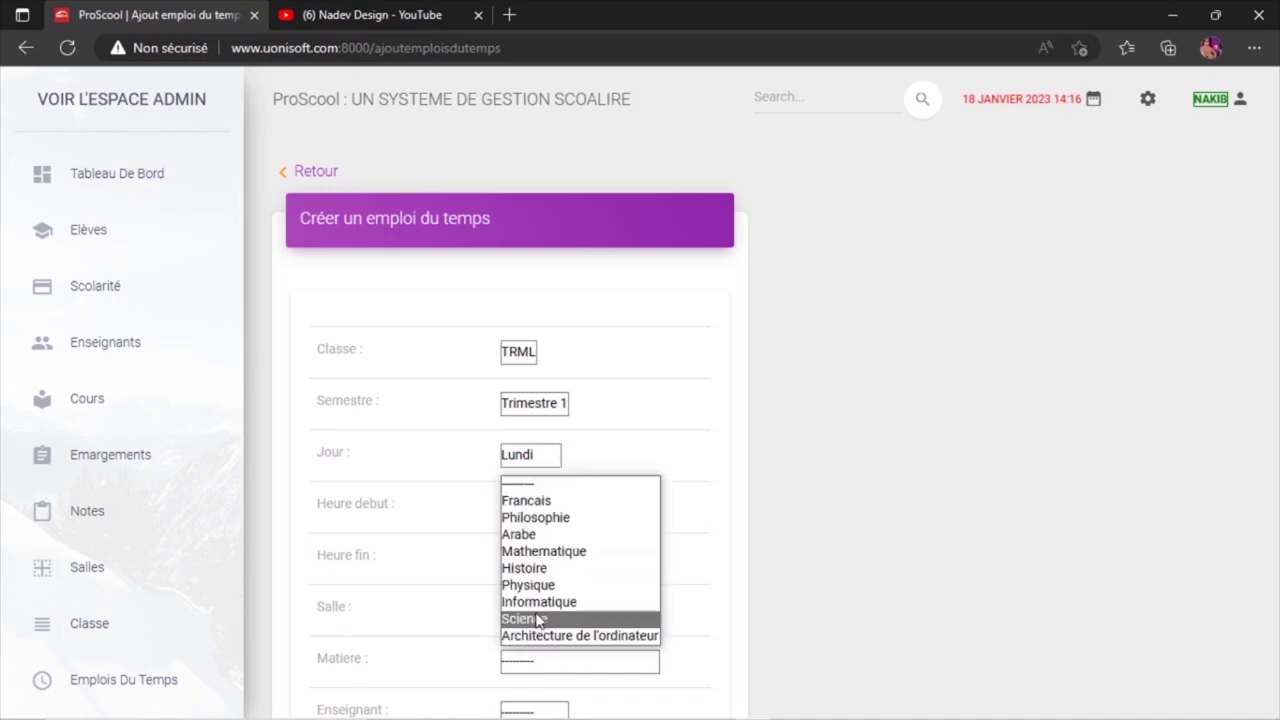
{"action": "left_click", "coordinate": [539, 638]}
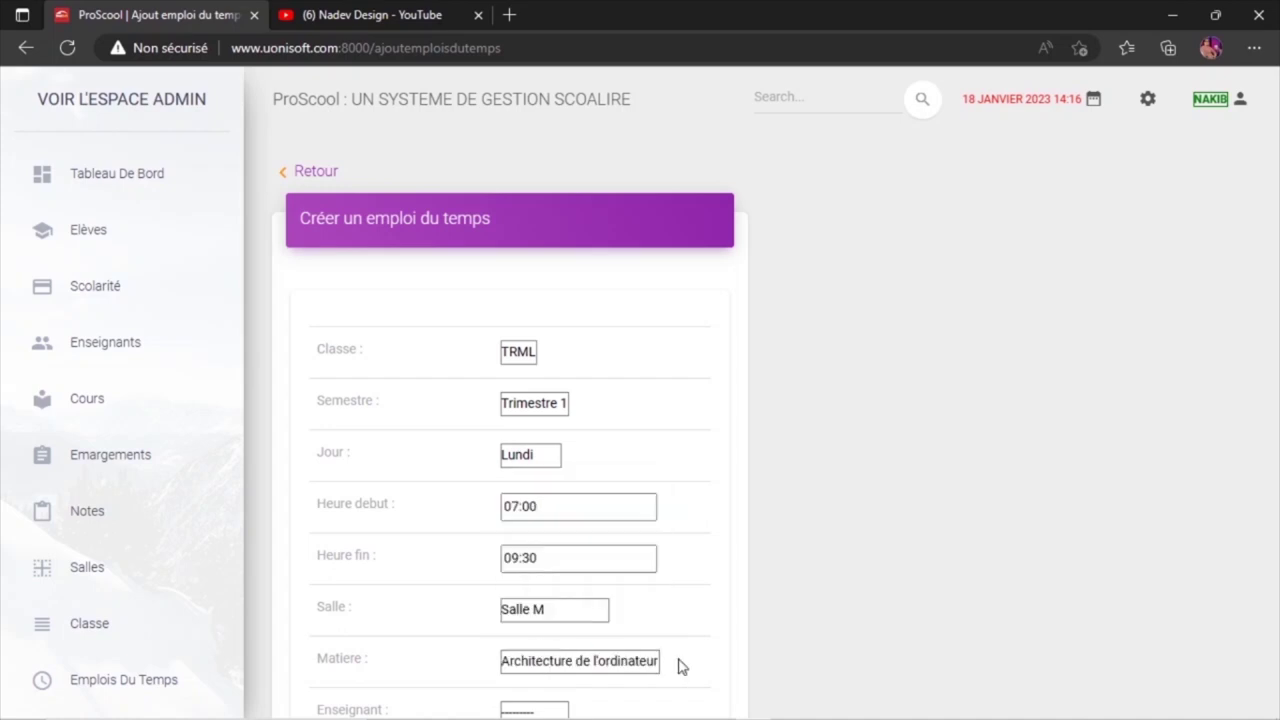
Assign the Architecture de l'ordinateur teacher to the timetable entry and submit it.
{"action": "scroll", "coordinate": [781, 664], "scroll_direction": "down", "scroll_amount": 1}
{"action": "scroll", "coordinate": [781, 664], "scroll_direction": "down", "scroll_amount": 2}
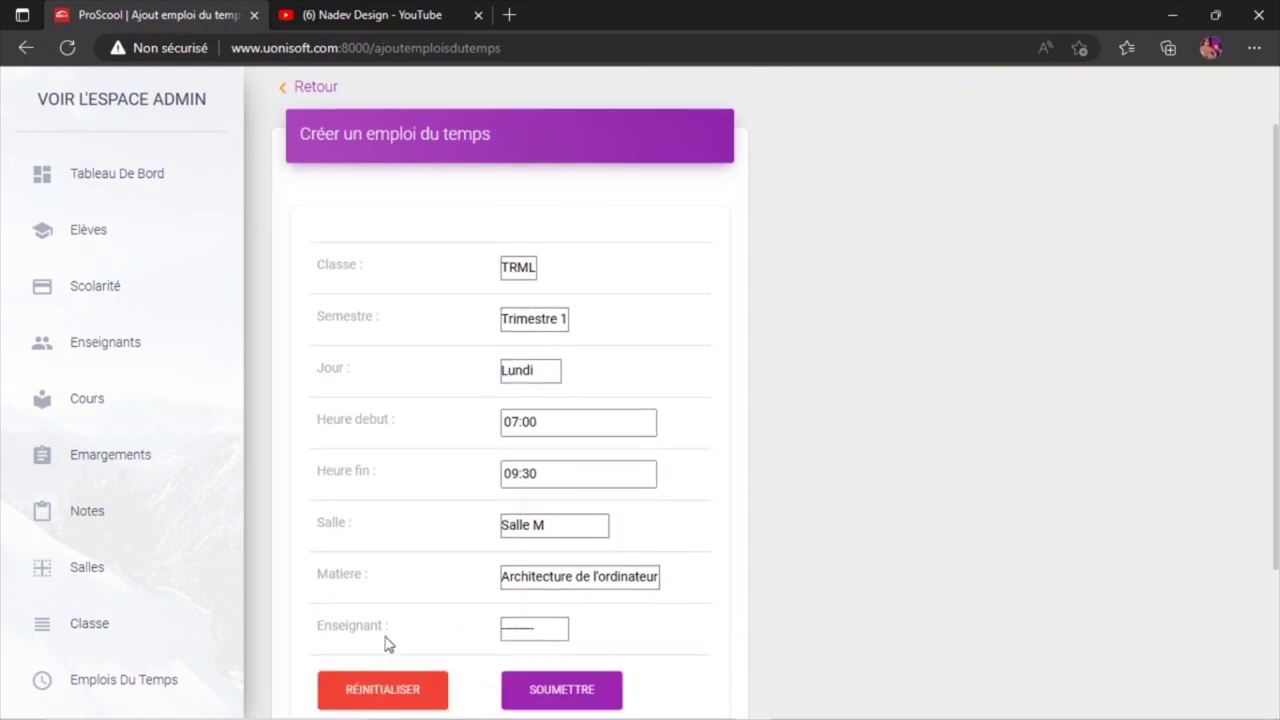
{"action": "left_click", "coordinate": [545, 640]}
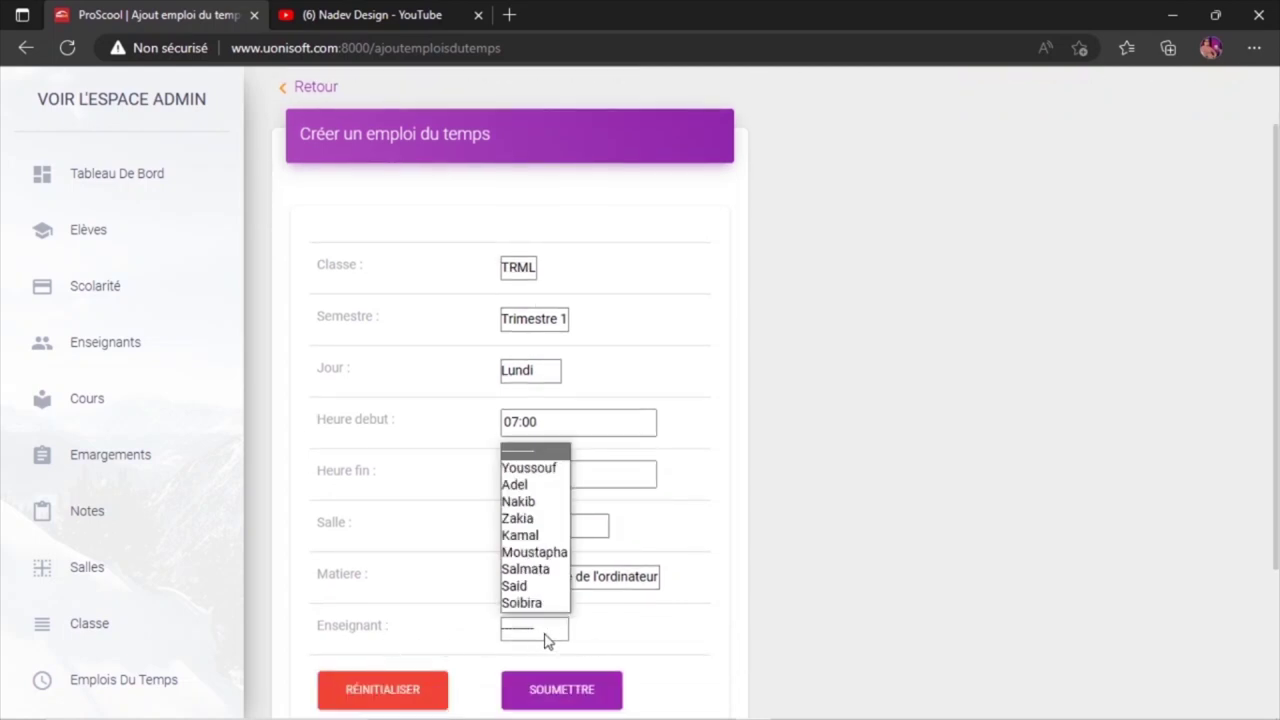
{"action": "left_click", "coordinate": [518, 503]}
{"action": "left_click", "coordinate": [568, 691]}
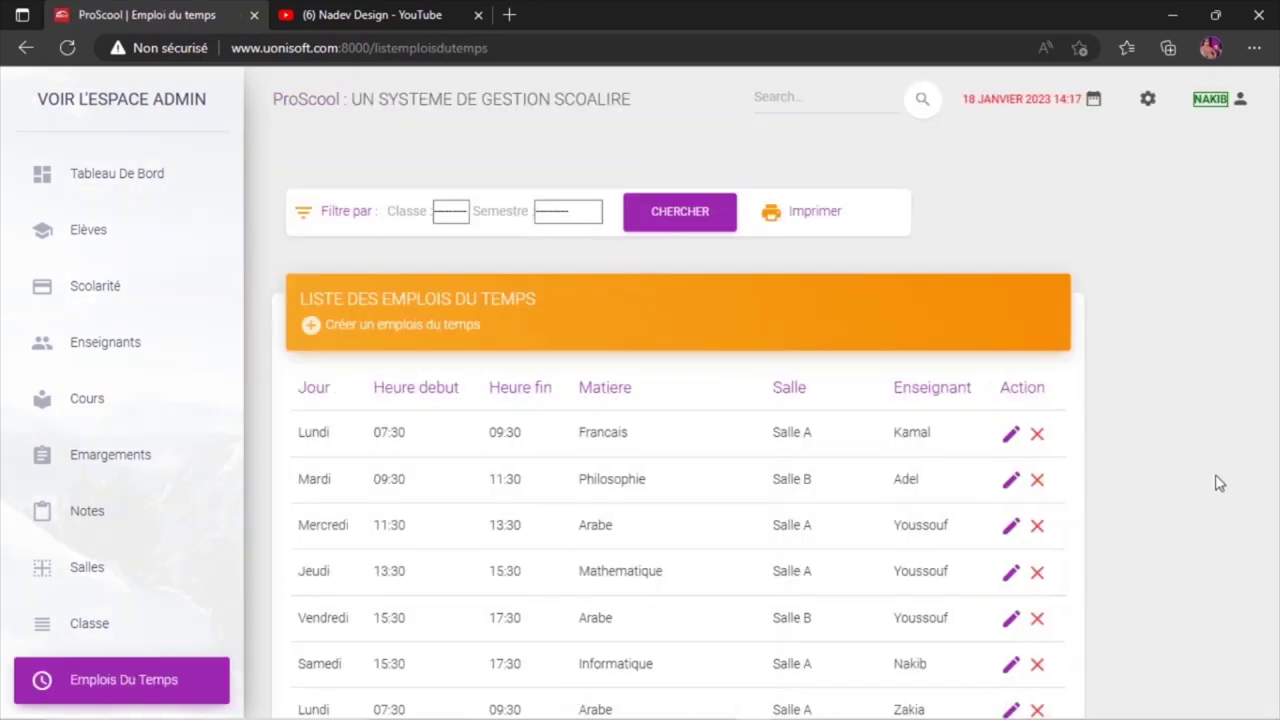
Filter the timetables by the class TRML and review the filtered list.
{"action": "left_click", "coordinate": [455, 220]}
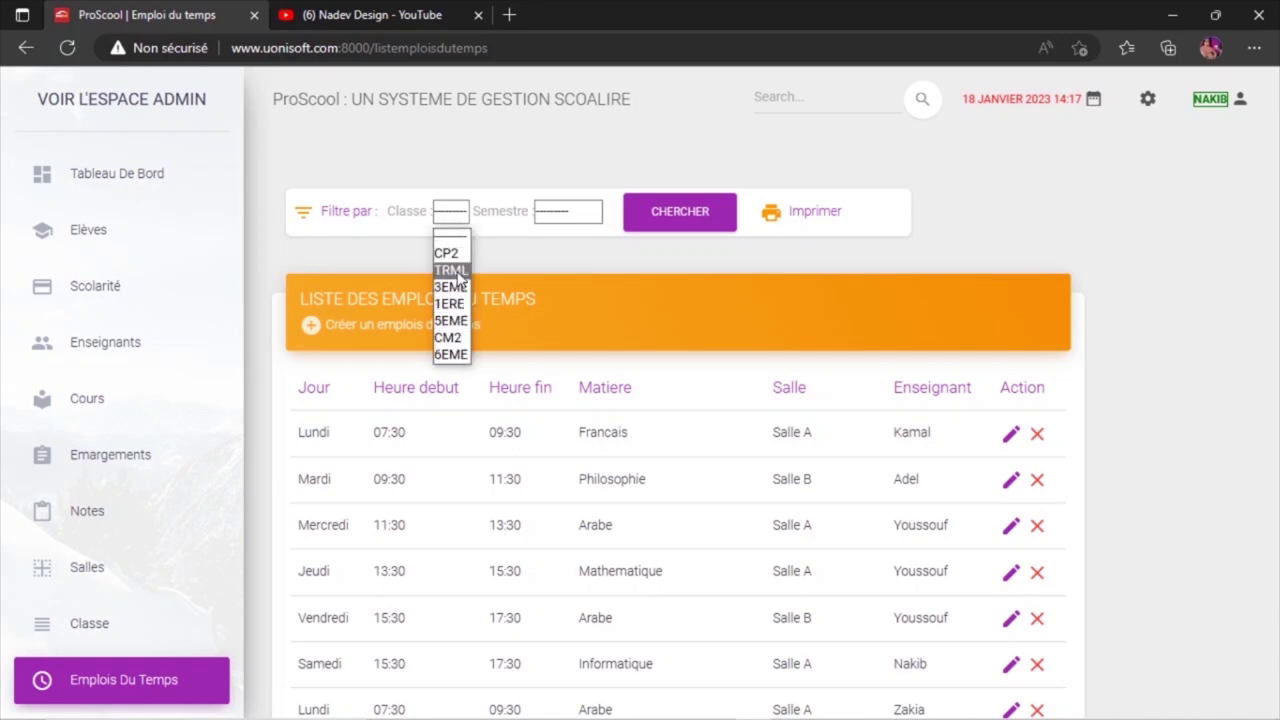
{"action": "left_click", "coordinate": [457, 271]}
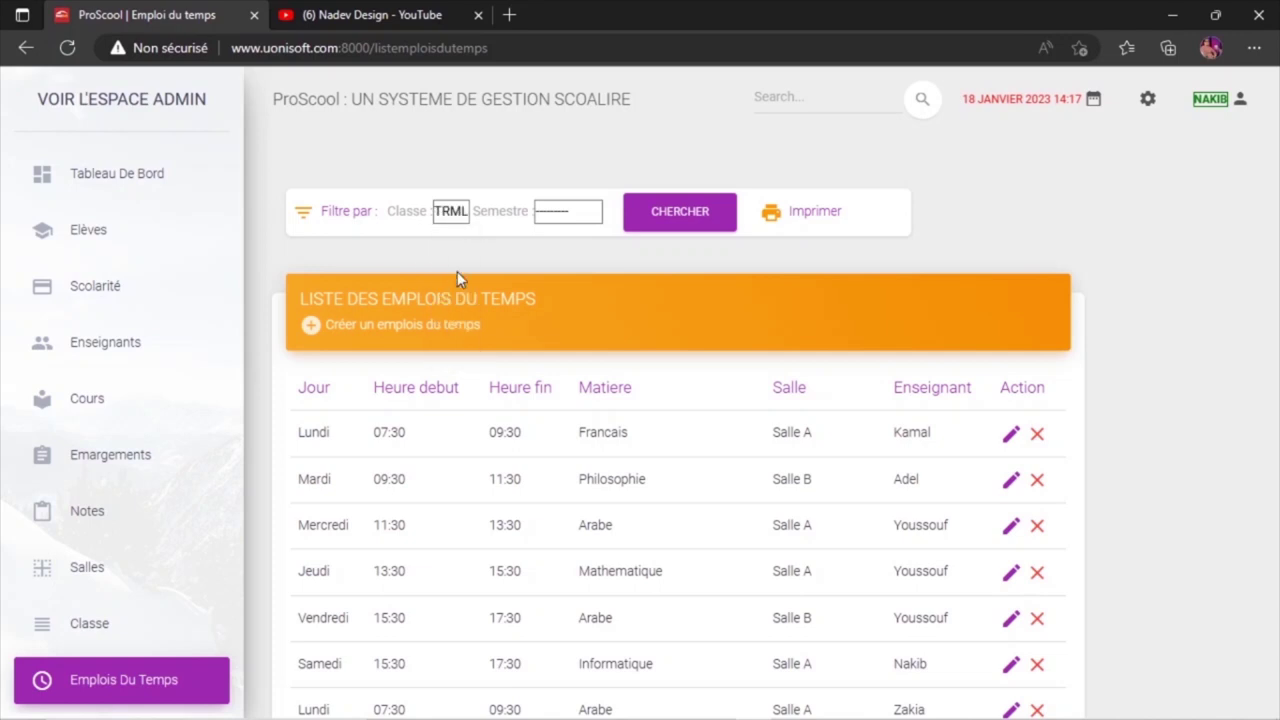
{"action": "left_click", "coordinate": [676, 222]}
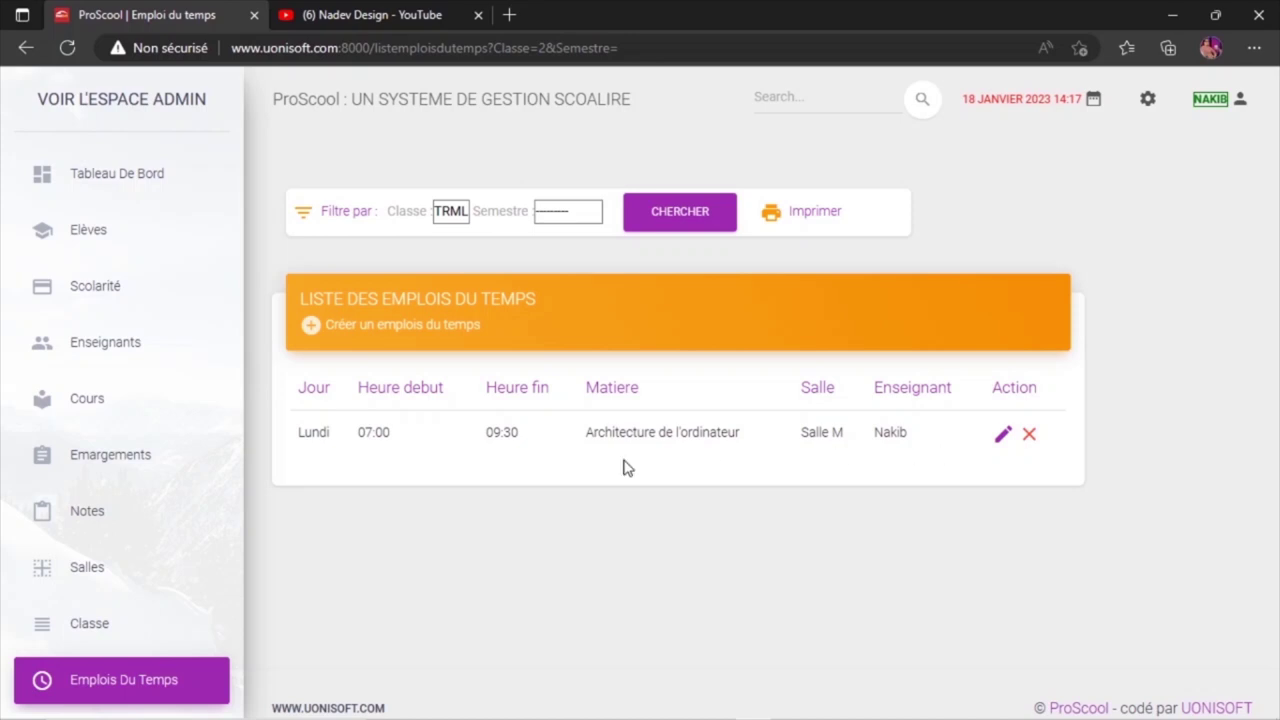
Start a new timetable entry for class TRML in Trimestre 1 on Mardi.
{"action": "left_click", "coordinate": [368, 328]}
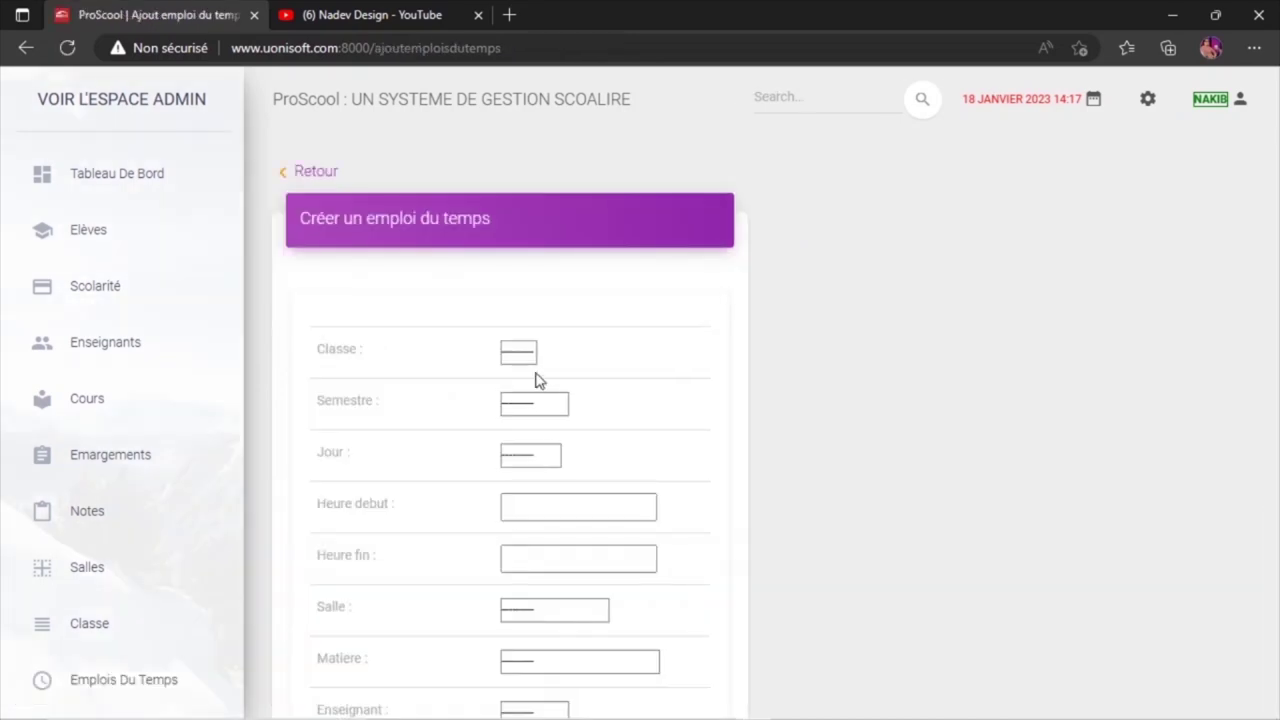
{"action": "left_click", "coordinate": [527, 360]}
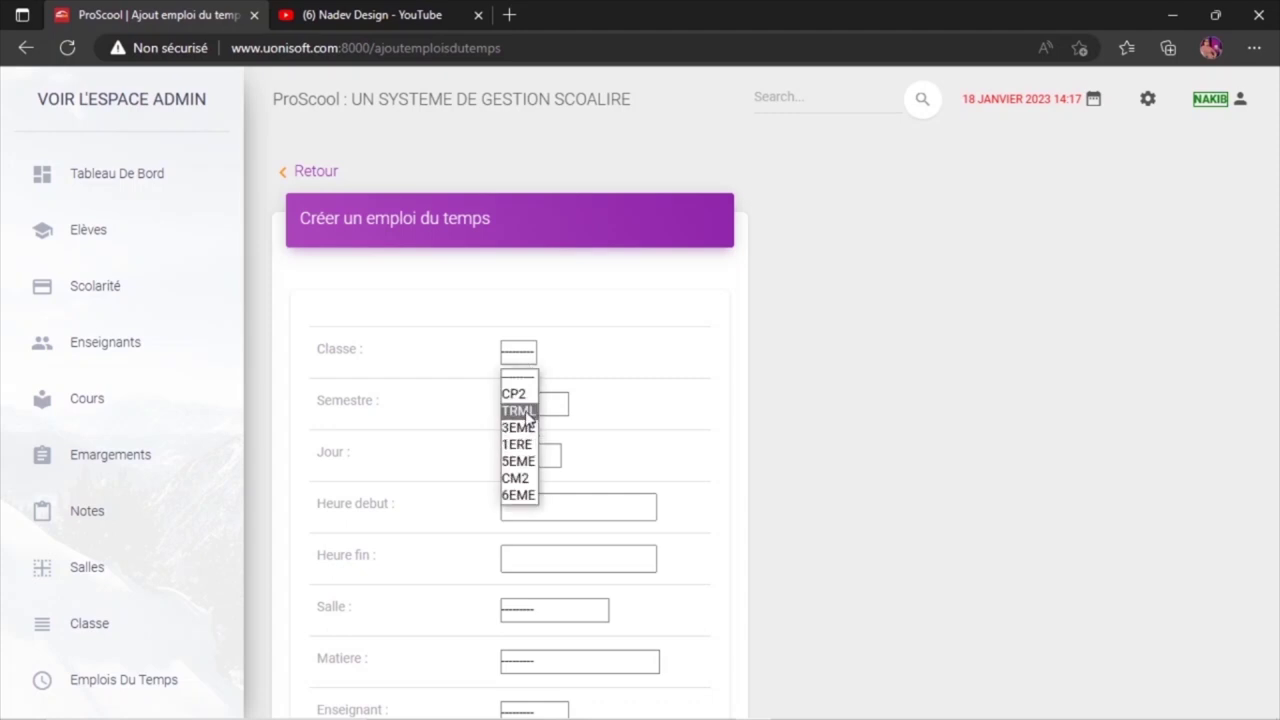
{"action": "left_click", "coordinate": [527, 411]}
{"action": "left_click", "coordinate": [524, 410]}
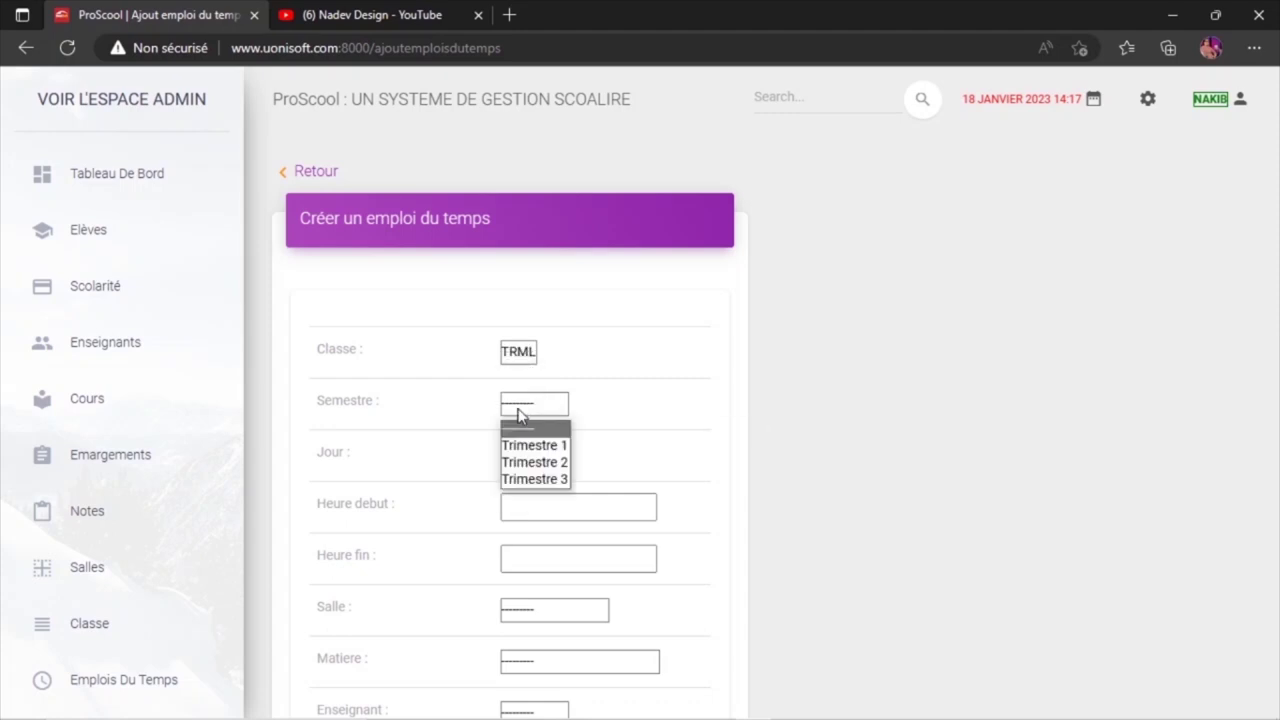
{"action": "left_click", "coordinate": [533, 446]}
{"action": "left_click", "coordinate": [531, 455]}
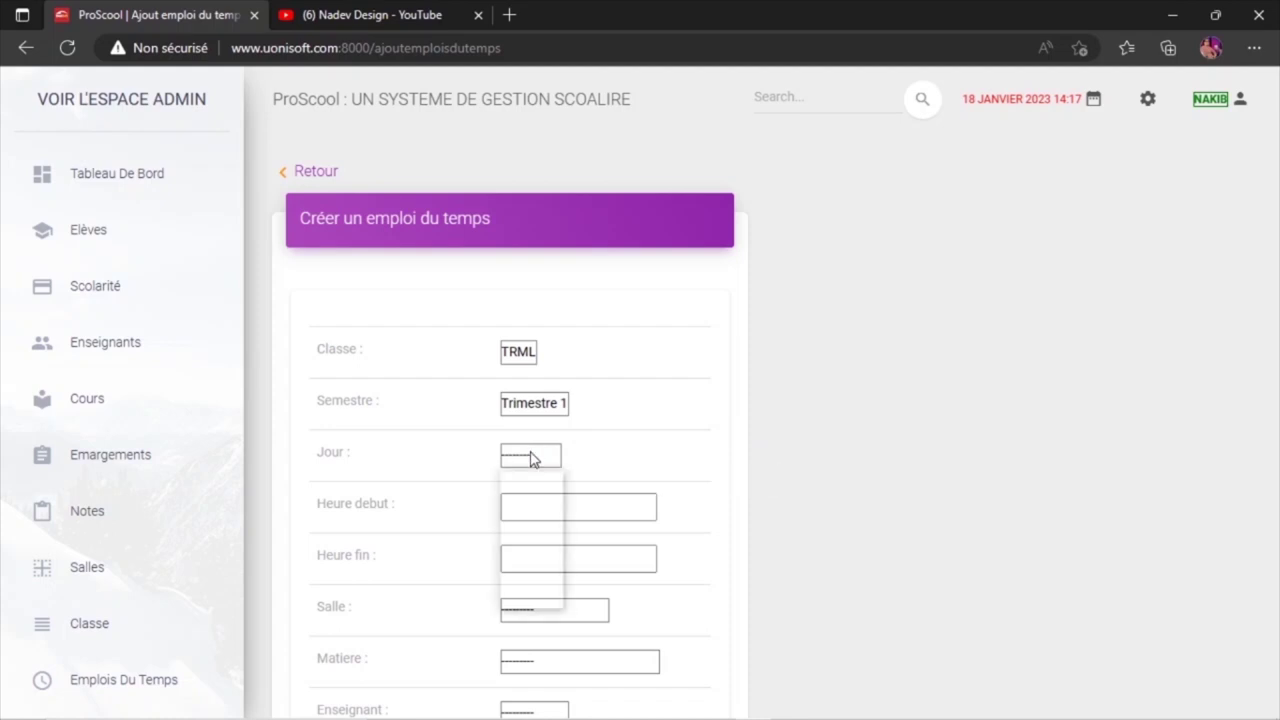
{"action": "left_click", "coordinate": [517, 513]}
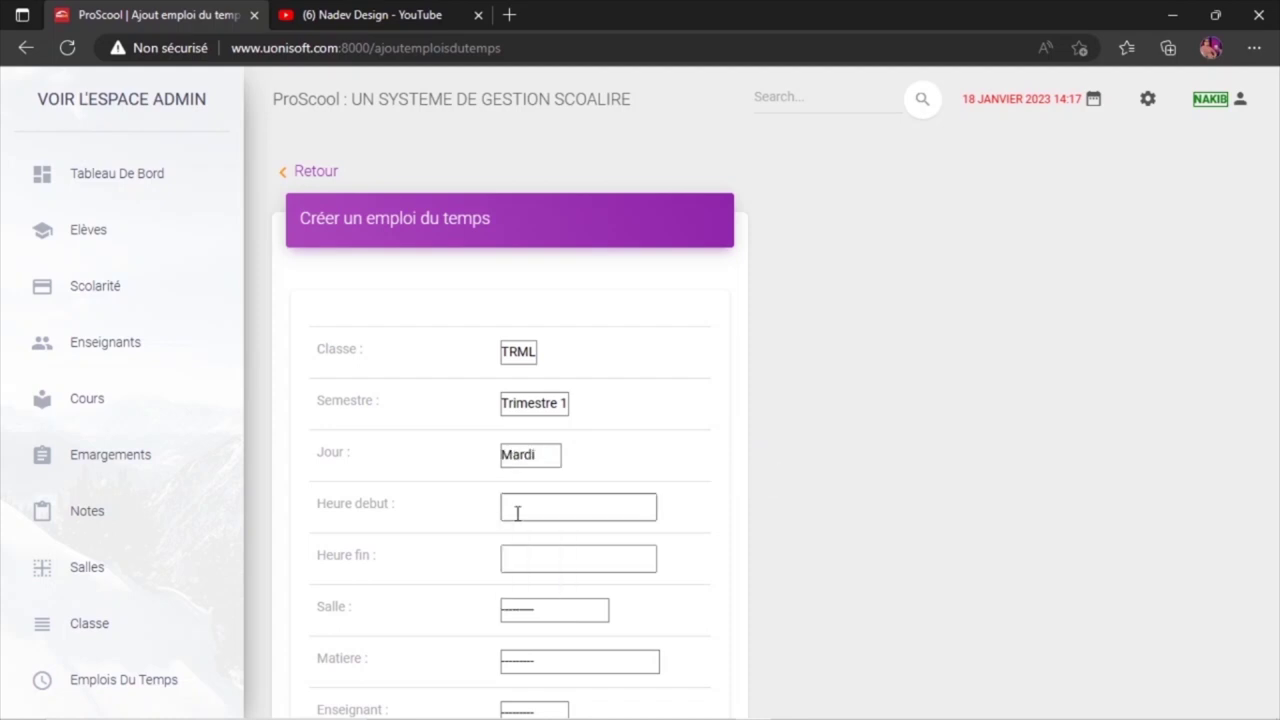
Set the timetable entry's hours from 09:30 to 11:30, with room Salle A and subject Francais.
{"action": "left_click", "coordinate": [508, 510]}
{"action": "left_click", "coordinate": [520, 556]}
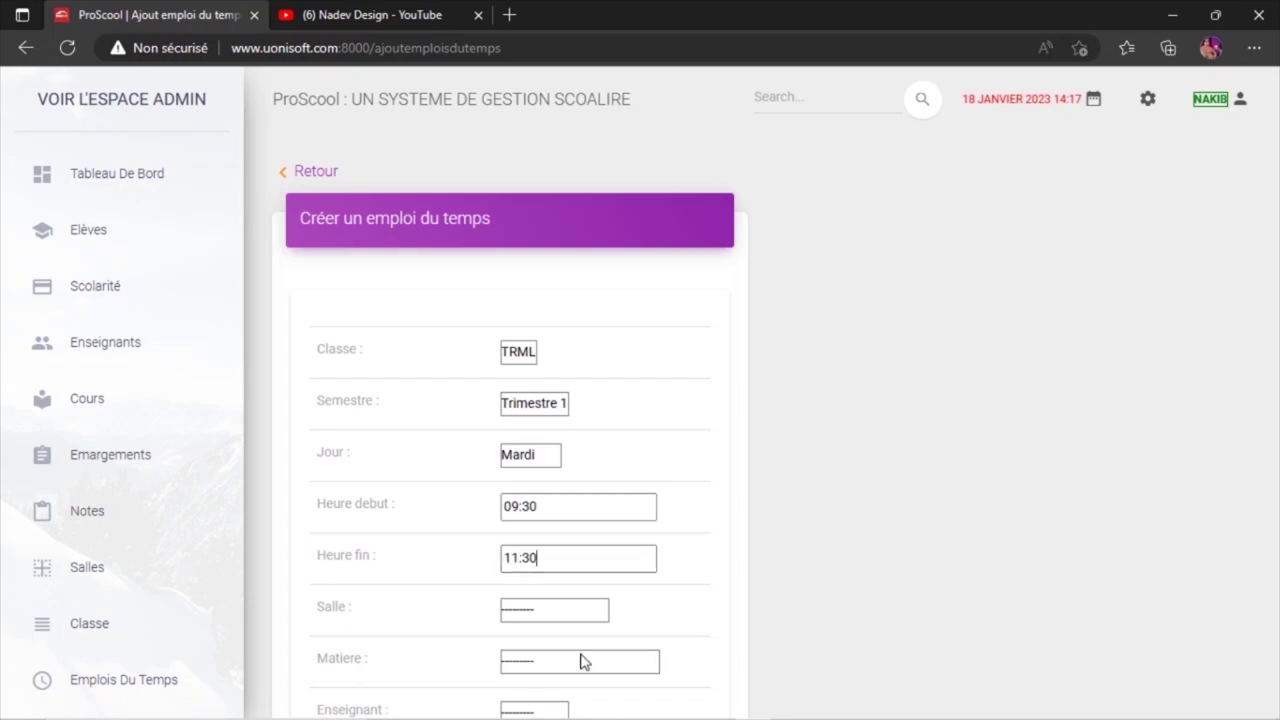
{"action": "left_click", "coordinate": [536, 614]}
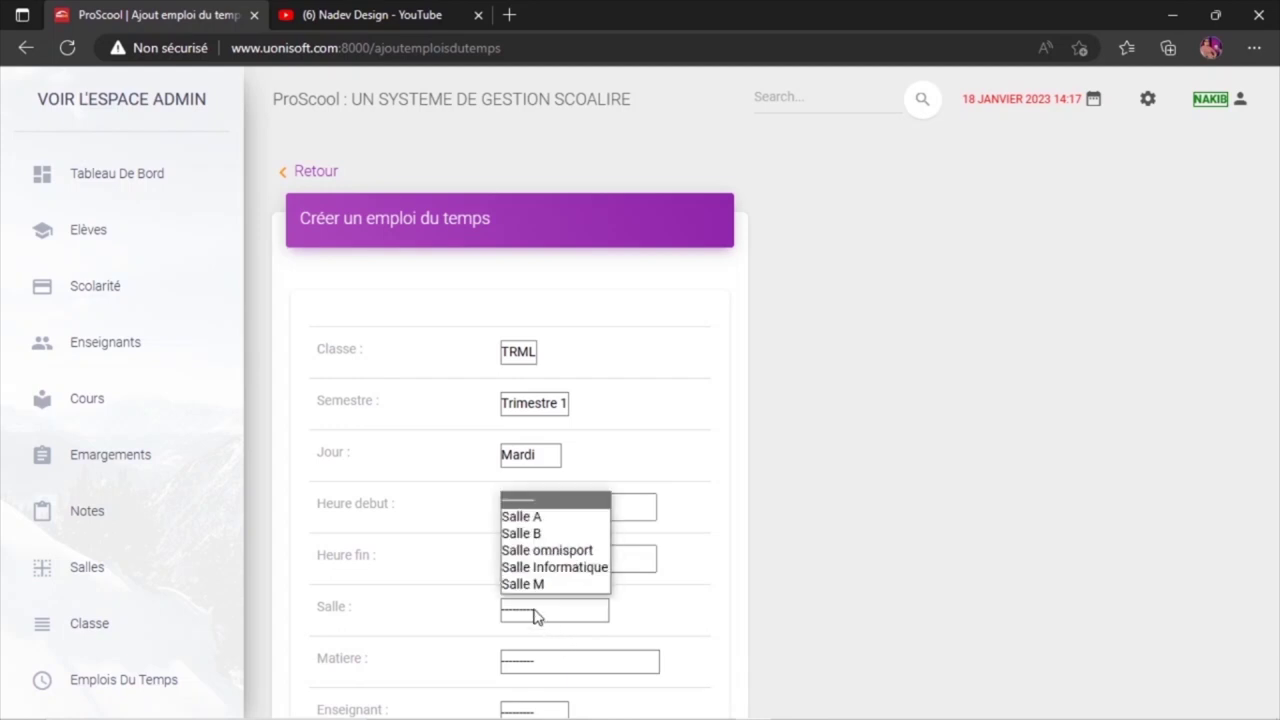
{"action": "left_click", "coordinate": [525, 517]}
{"action": "left_click", "coordinate": [557, 664]}
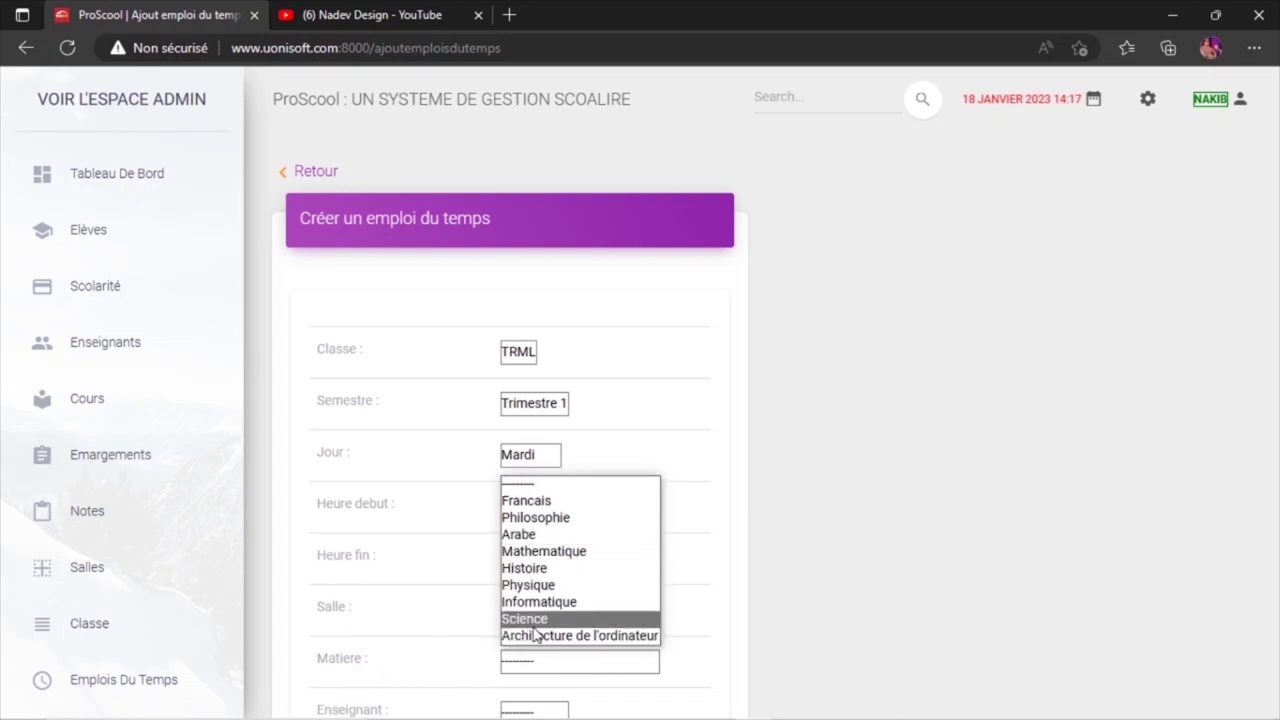
{"action": "left_click", "coordinate": [522, 500]}
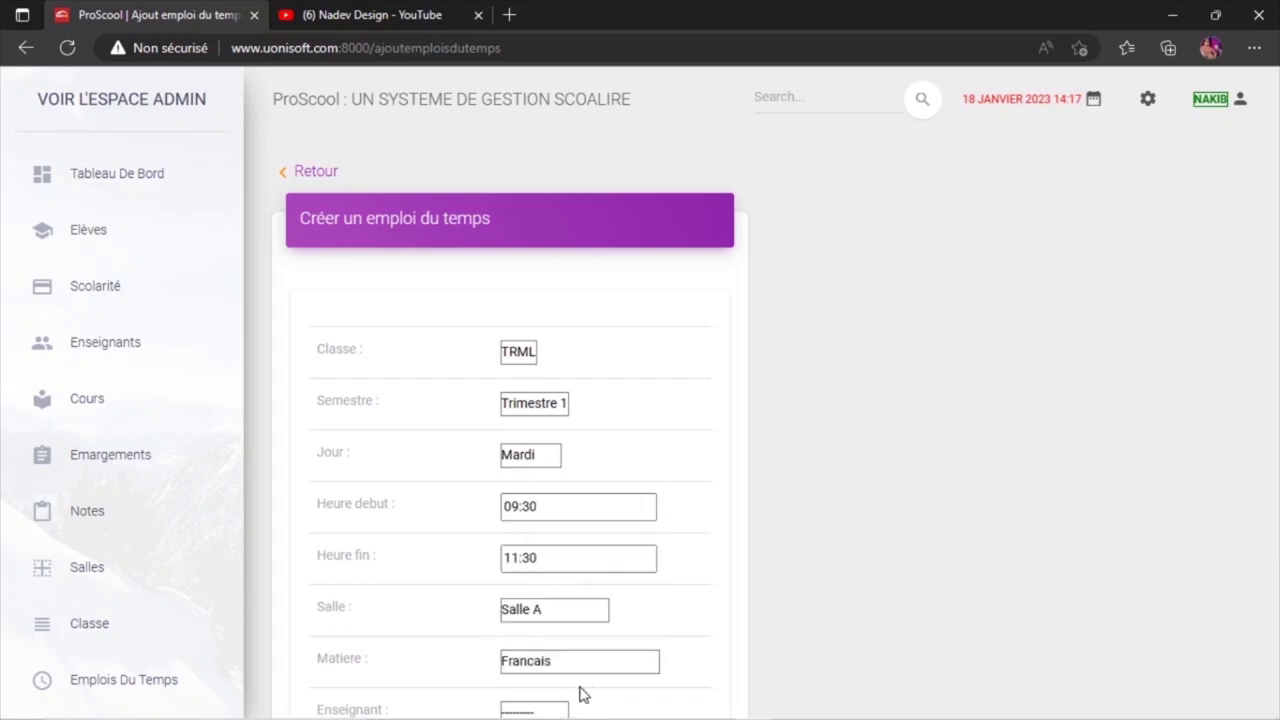
Assign the first listed teacher to the Mardi Francais entry and submit it.
{"action": "left_click", "coordinate": [541, 711]}
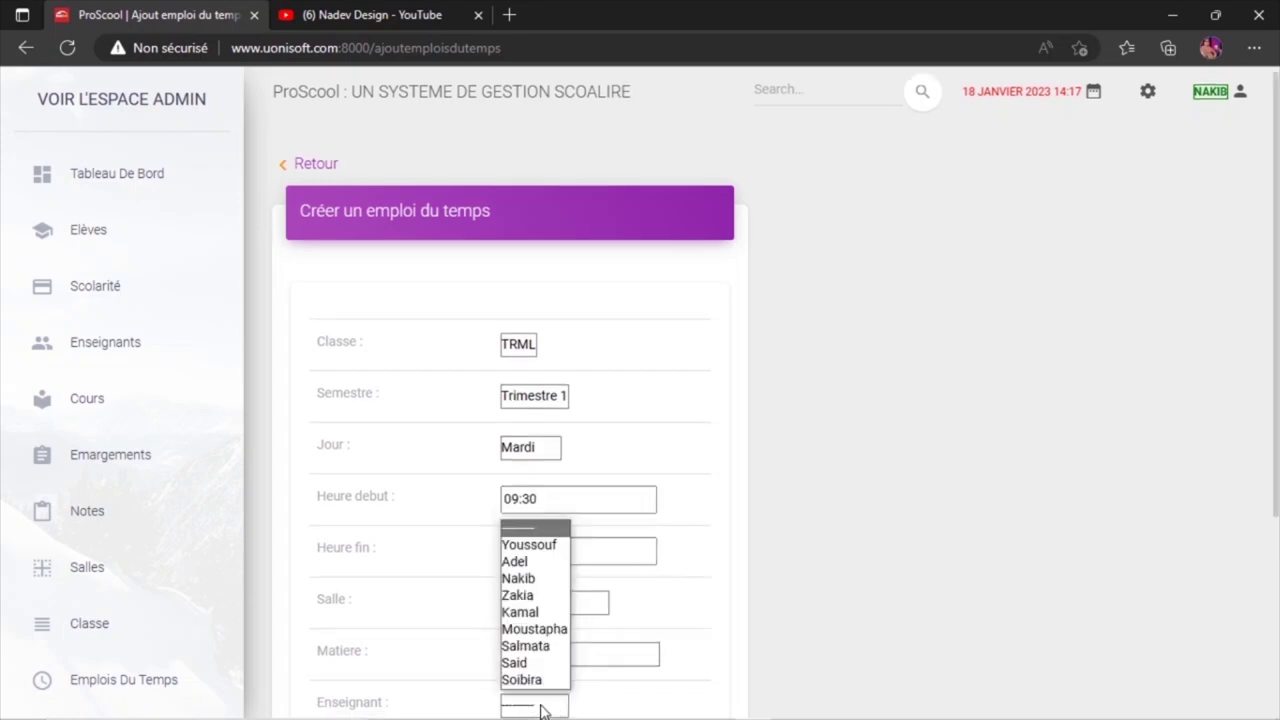
{"action": "left_click", "coordinate": [527, 545]}
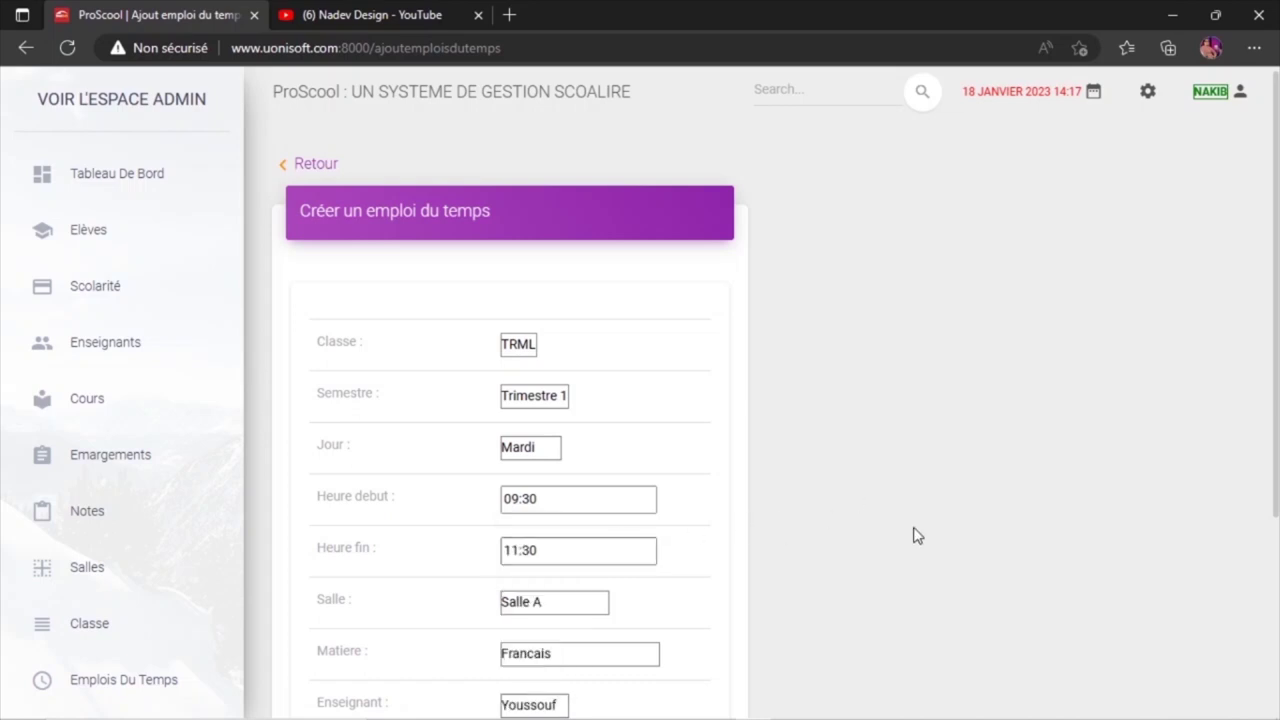
{"action": "scroll", "coordinate": [913, 536], "scroll_direction": "down", "scroll_amount": 1}
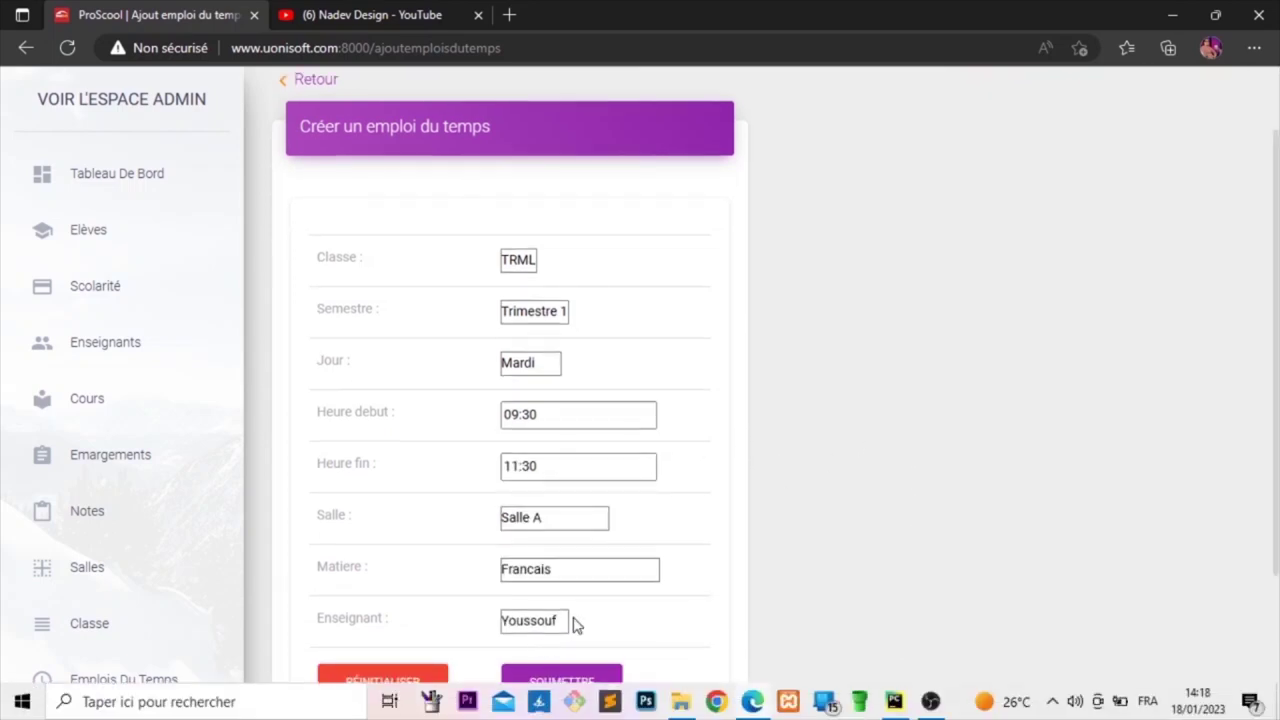
{"action": "scroll", "coordinate": [975, 289], "scroll_direction": "down", "scroll_amount": 1}
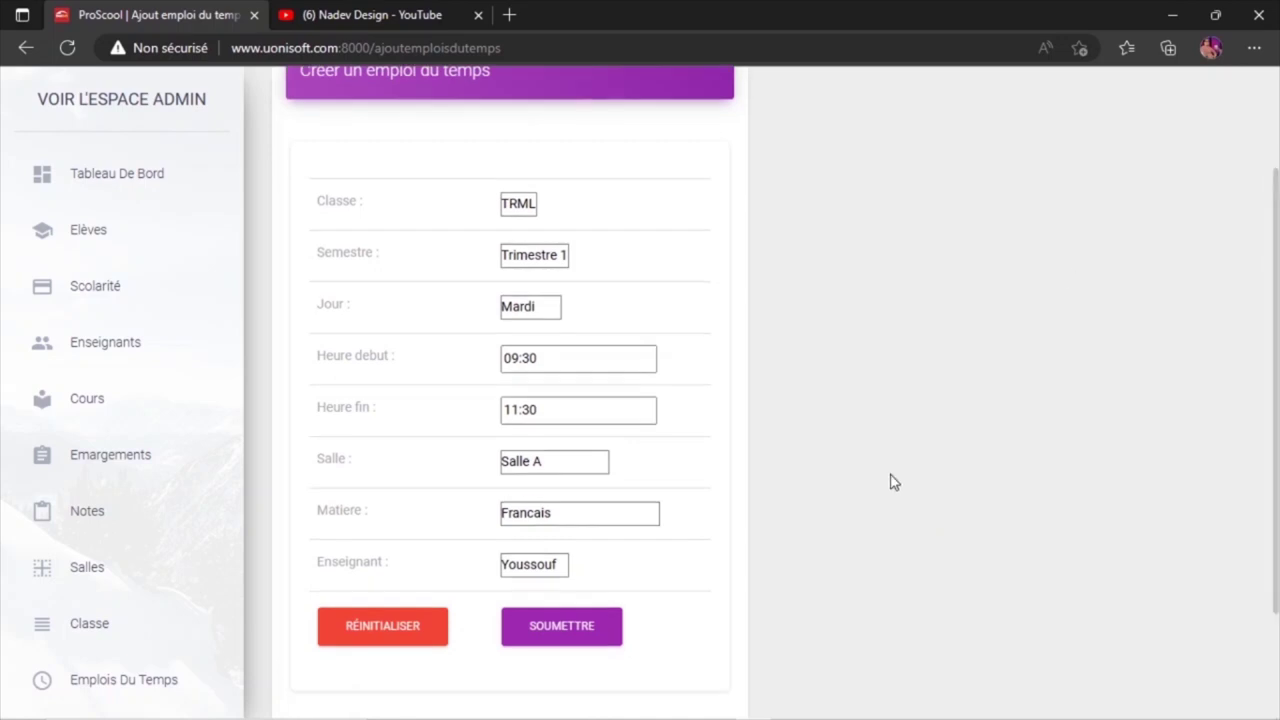
{"action": "left_click", "coordinate": [548, 634]}
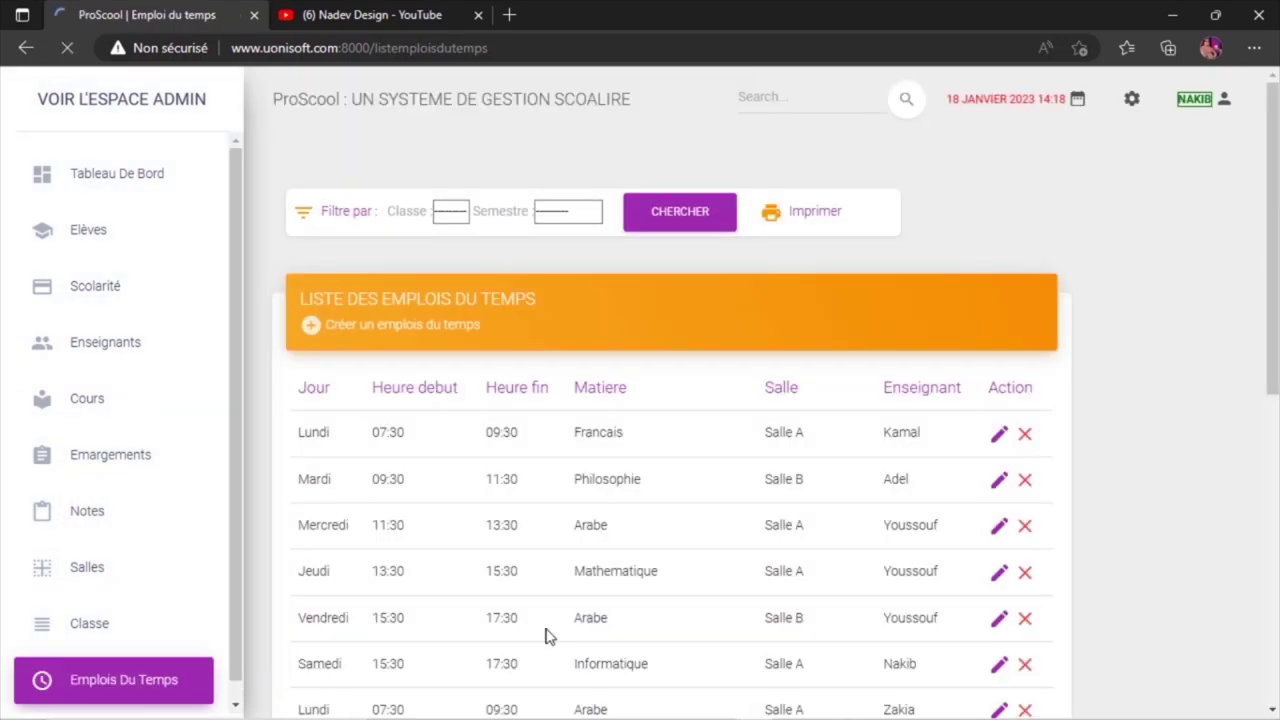
Filter the timetables by the class TRML to review its Lundi and Mardi entries.
{"action": "left_click", "coordinate": [446, 222]}
{"action": "left_click", "coordinate": [448, 275]}
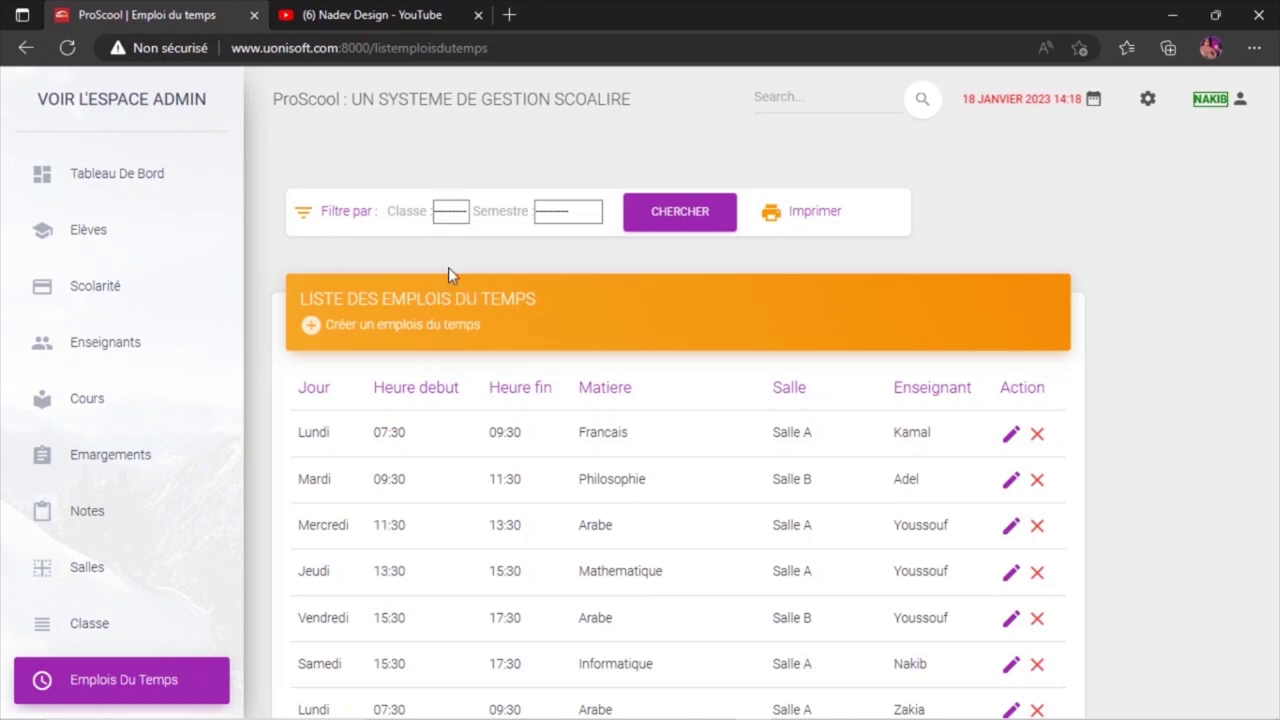
{"action": "left_click", "coordinate": [662, 228]}
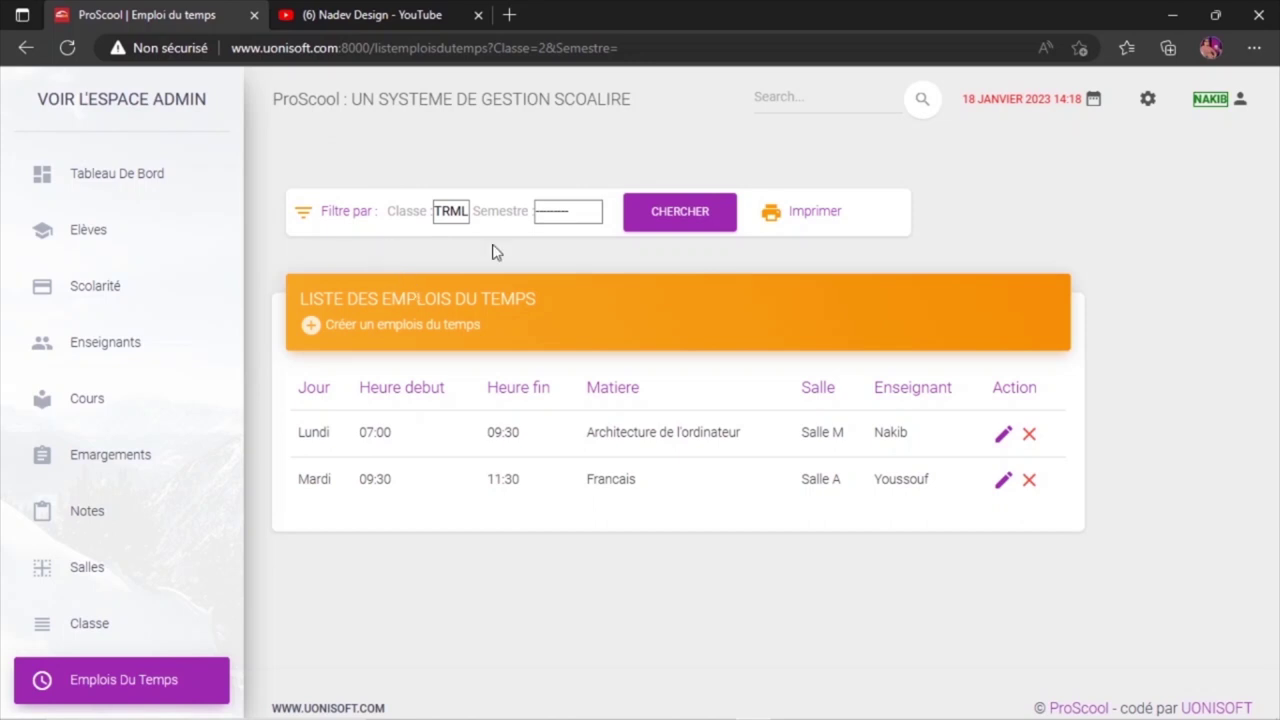
Edit the Lundi Architecture de l'ordinateur entry of TRML to start at 07:30:00 and submit the change.
{"action": "left_click", "coordinate": [998, 452]}
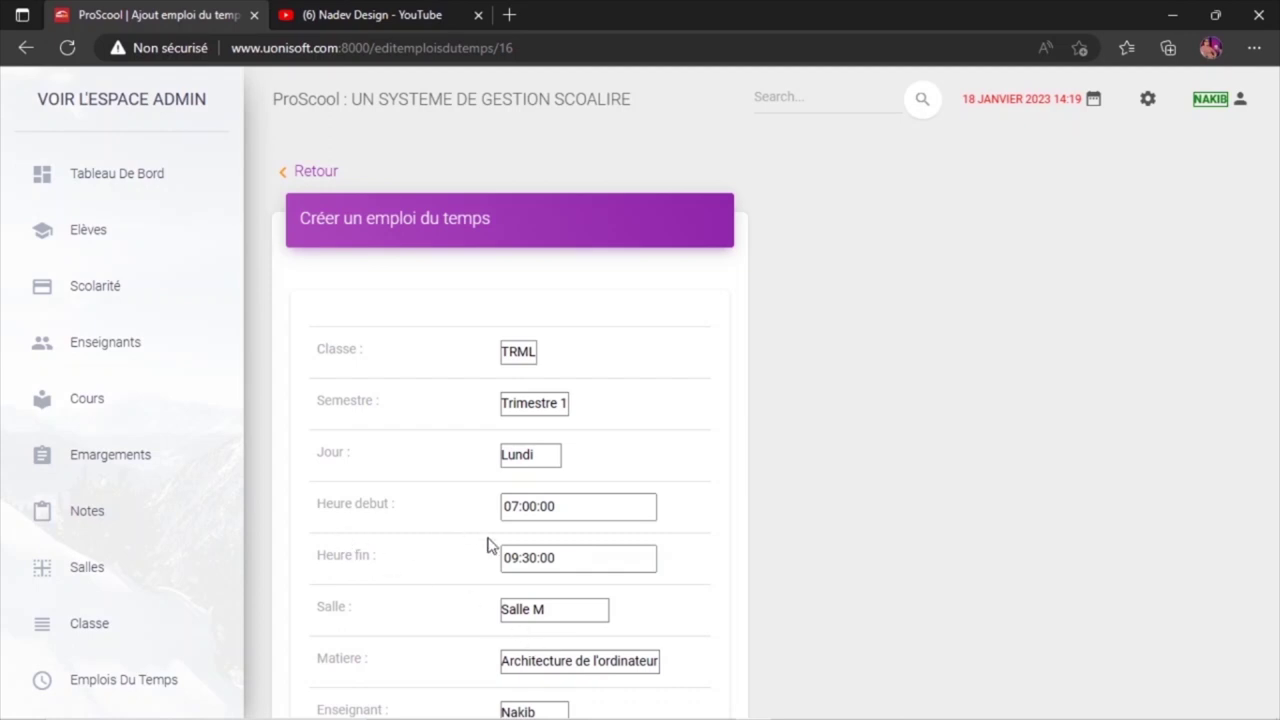
{"action": "left_click", "coordinate": [545, 518]}
{"action": "left_click", "coordinate": [536, 506]}
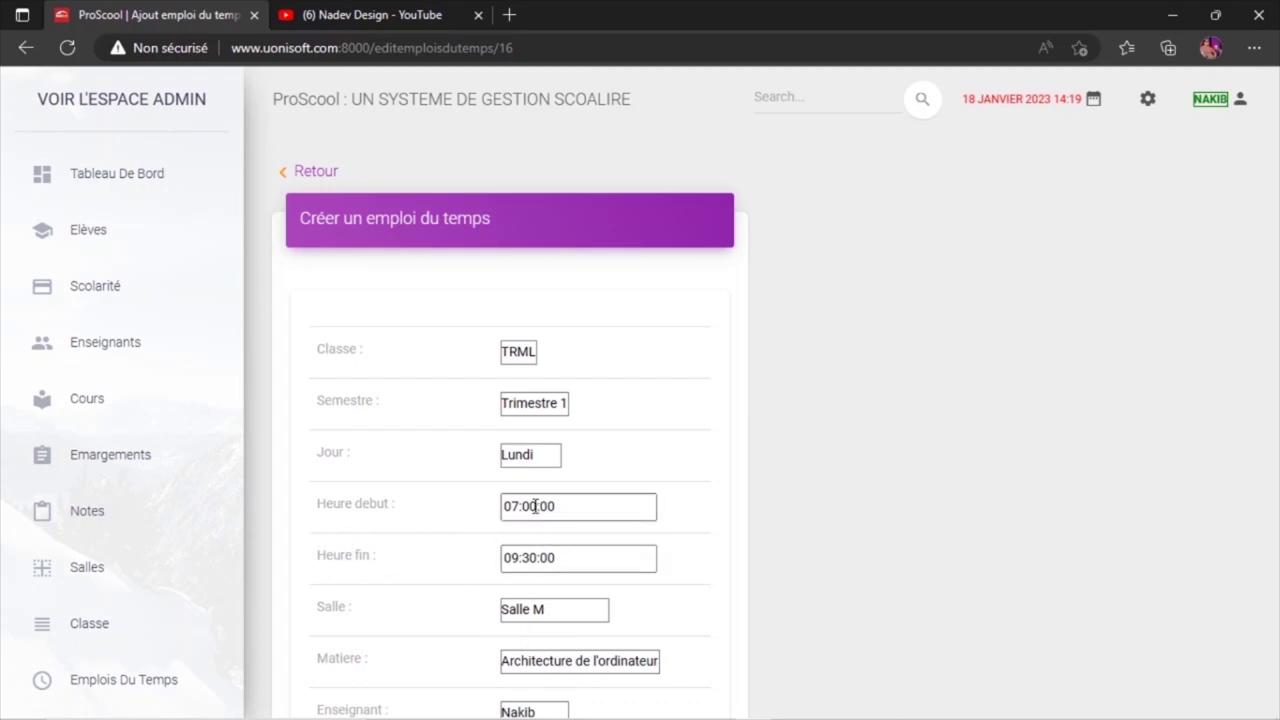
{"action": "key", "text": "BackSpace"}
{"action": "type", "text": "3"}
{"action": "left_click_drag", "start_coordinate": [1275, 304], "coordinate": [1274, 508]}
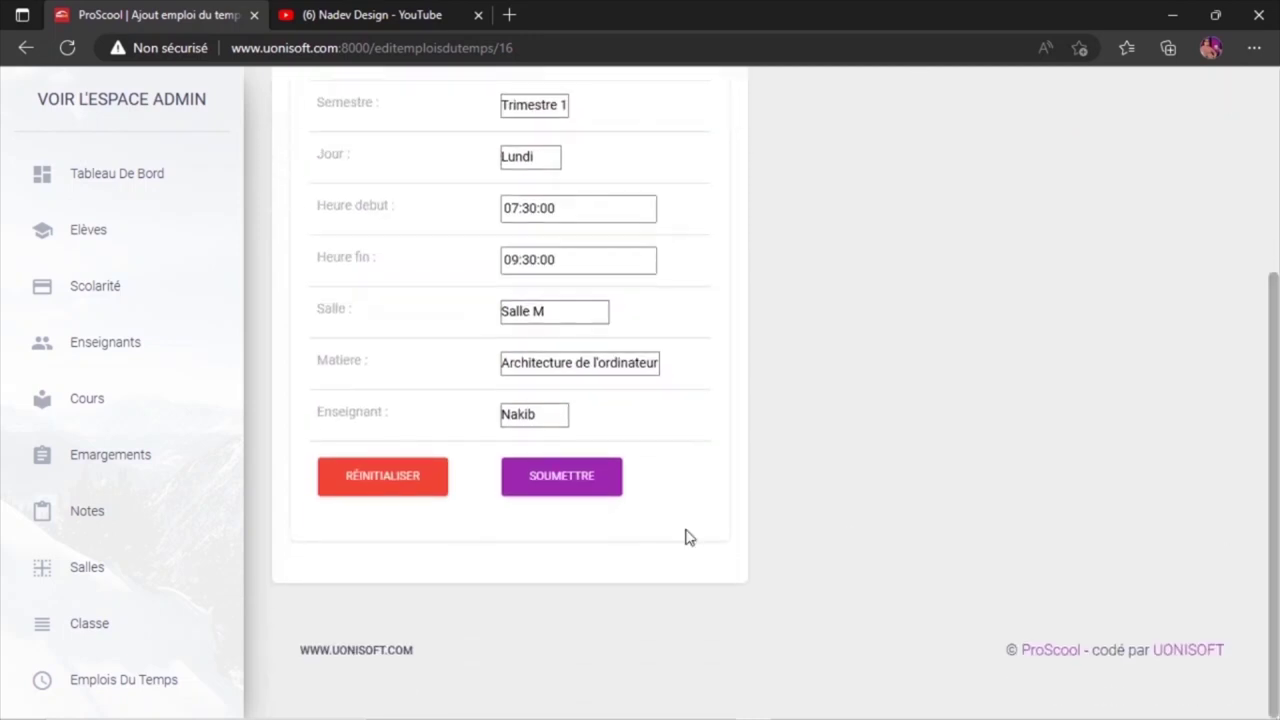
{"action": "left_click", "coordinate": [569, 490]}
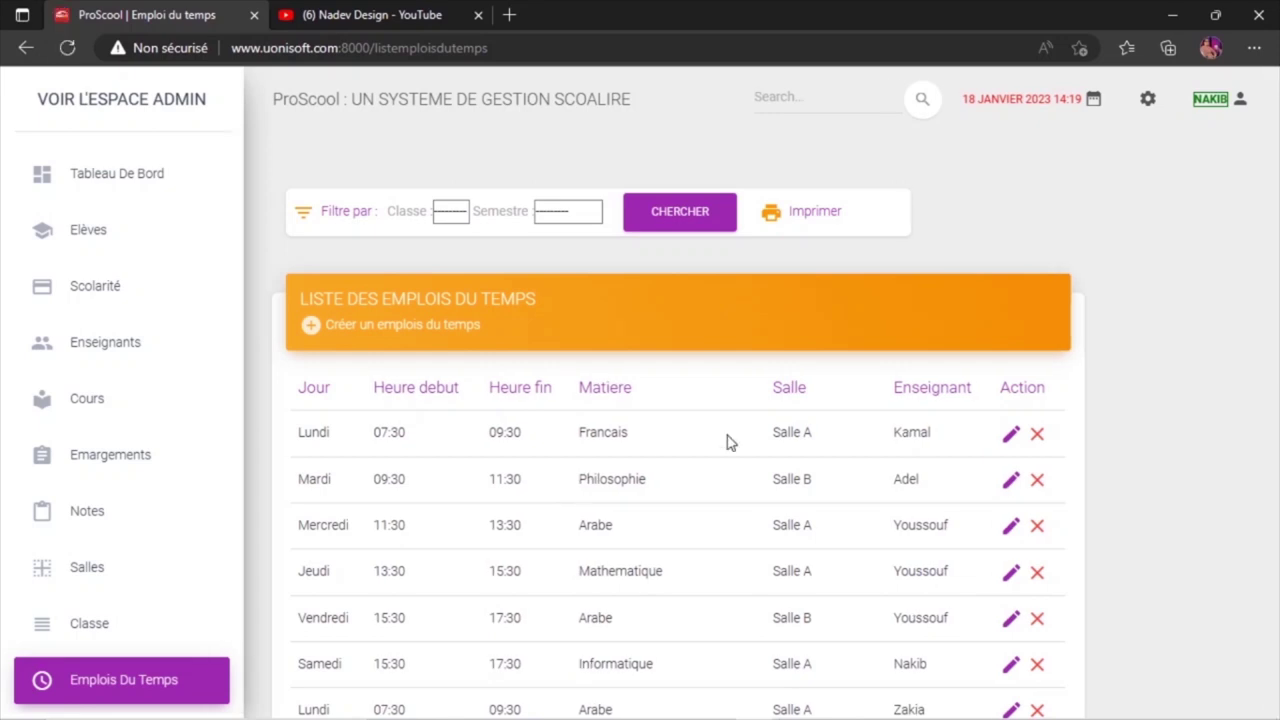
Filter the timetables by the class TRML again to check the edited Lundi entry.
{"action": "left_click", "coordinate": [447, 215]}
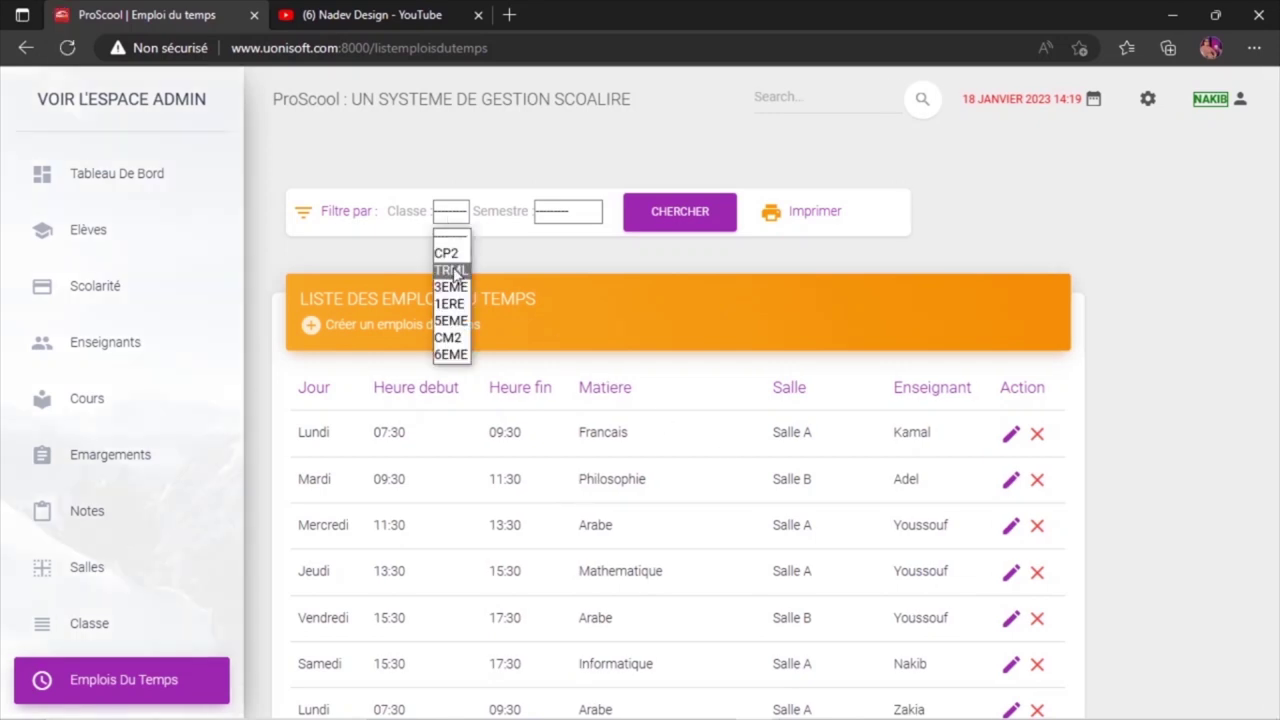
{"action": "left_click", "coordinate": [451, 270]}
{"action": "left_click", "coordinate": [686, 225]}
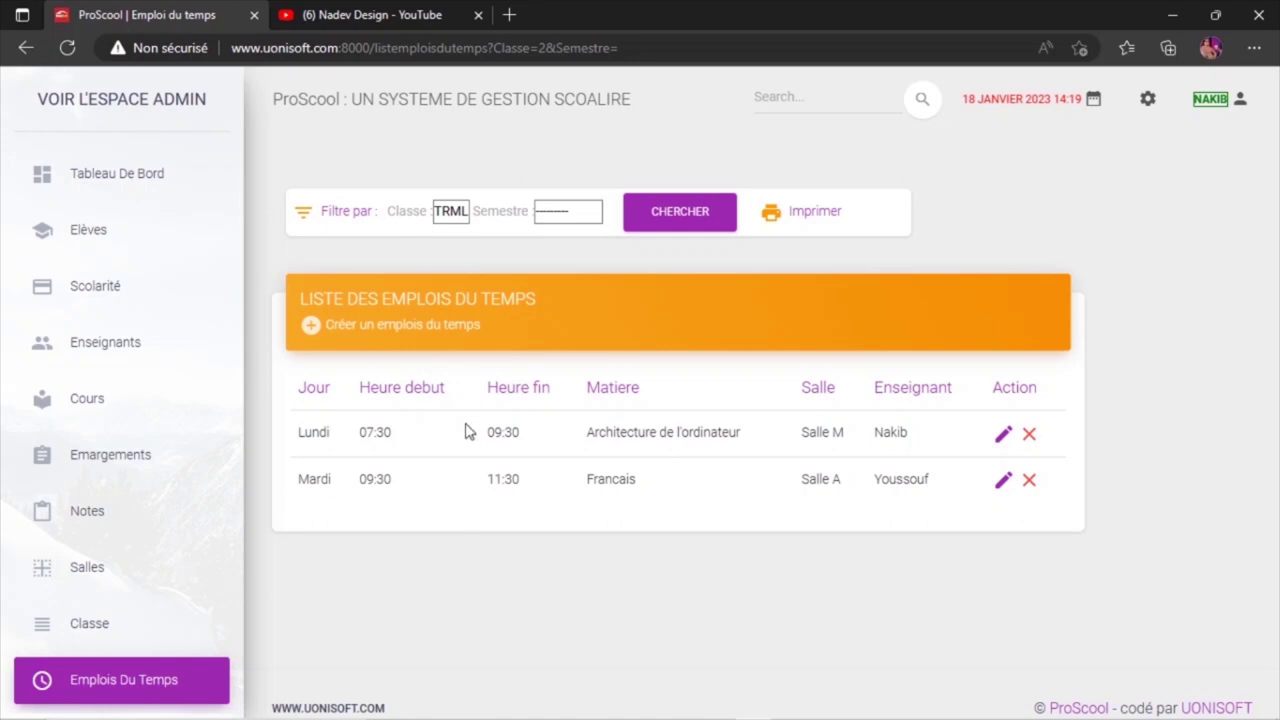
Filter the timetables by the class CP2 and review its weekly entries.
{"action": "left_click", "coordinate": [446, 211]}
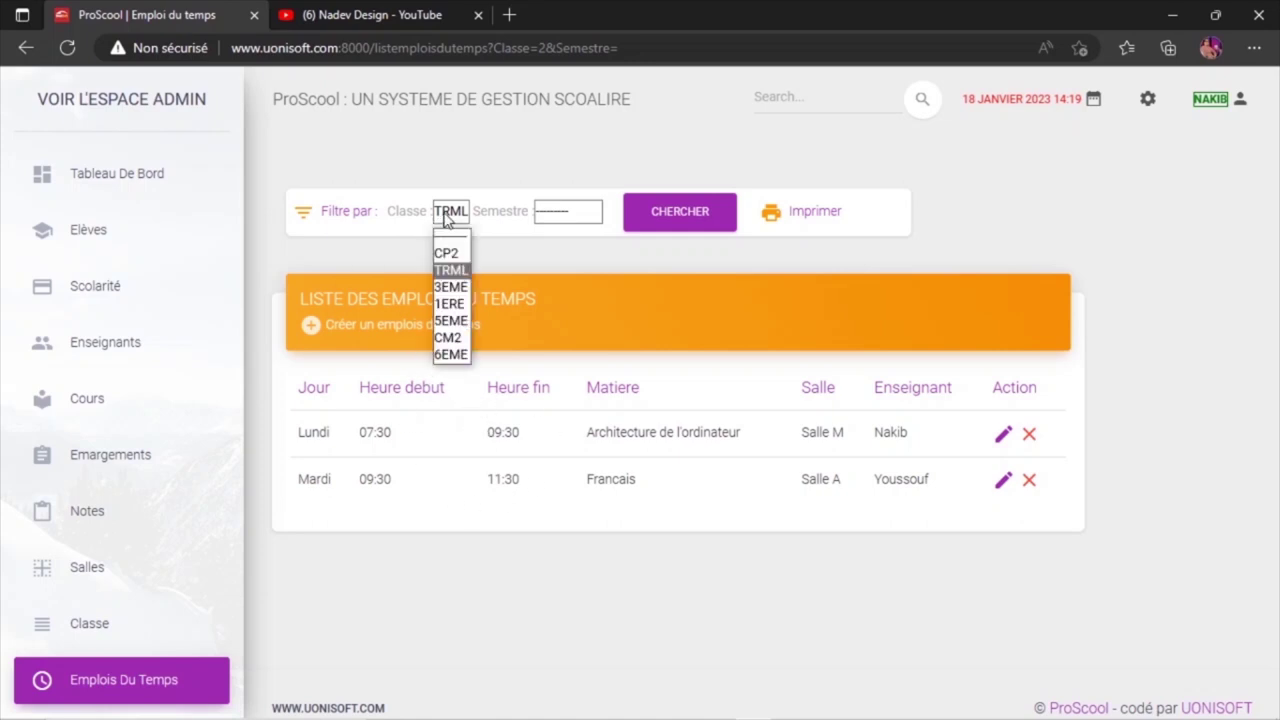
{"action": "left_click", "coordinate": [446, 254]}
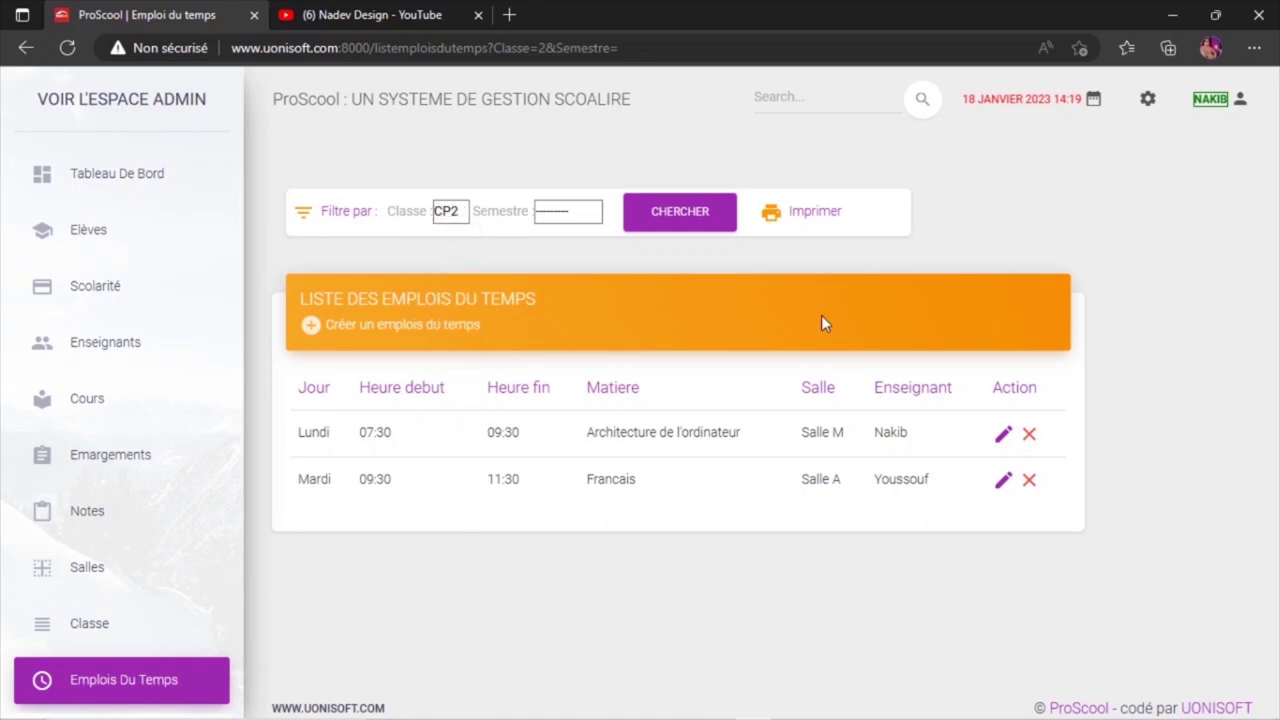
{"action": "left_click", "coordinate": [648, 222]}
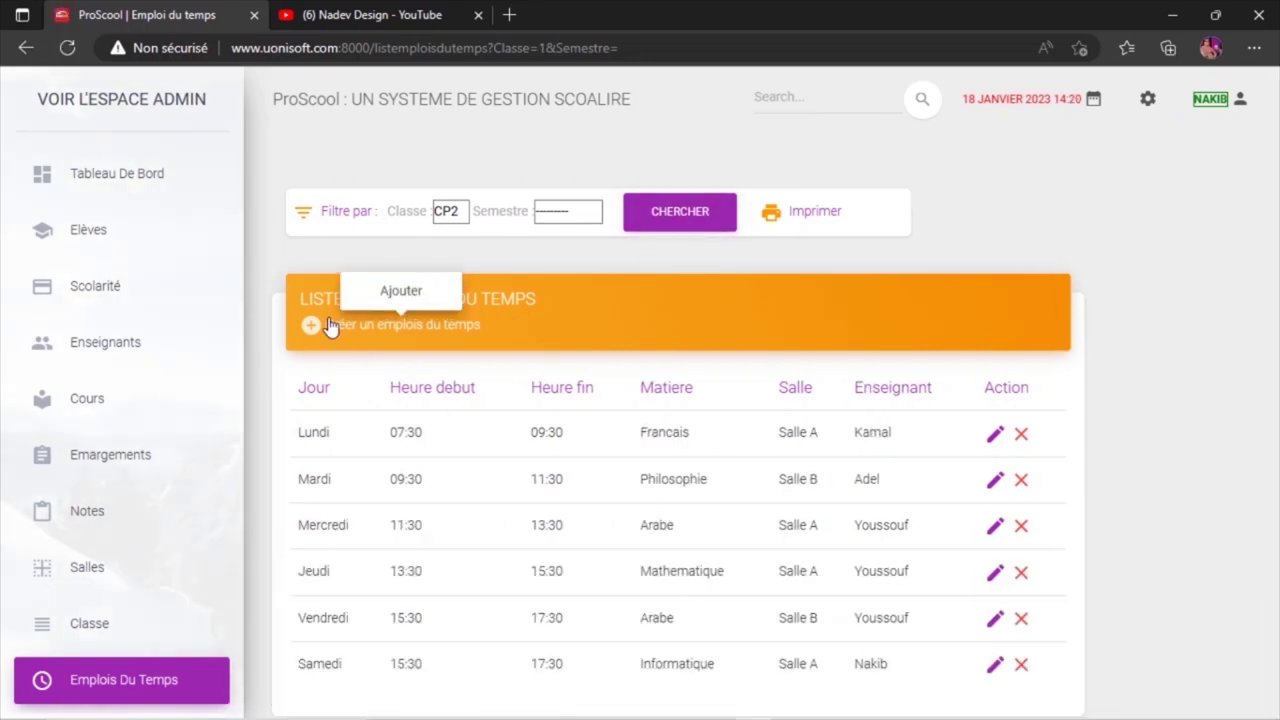
{"action": "left_click", "coordinate": [450, 212]}
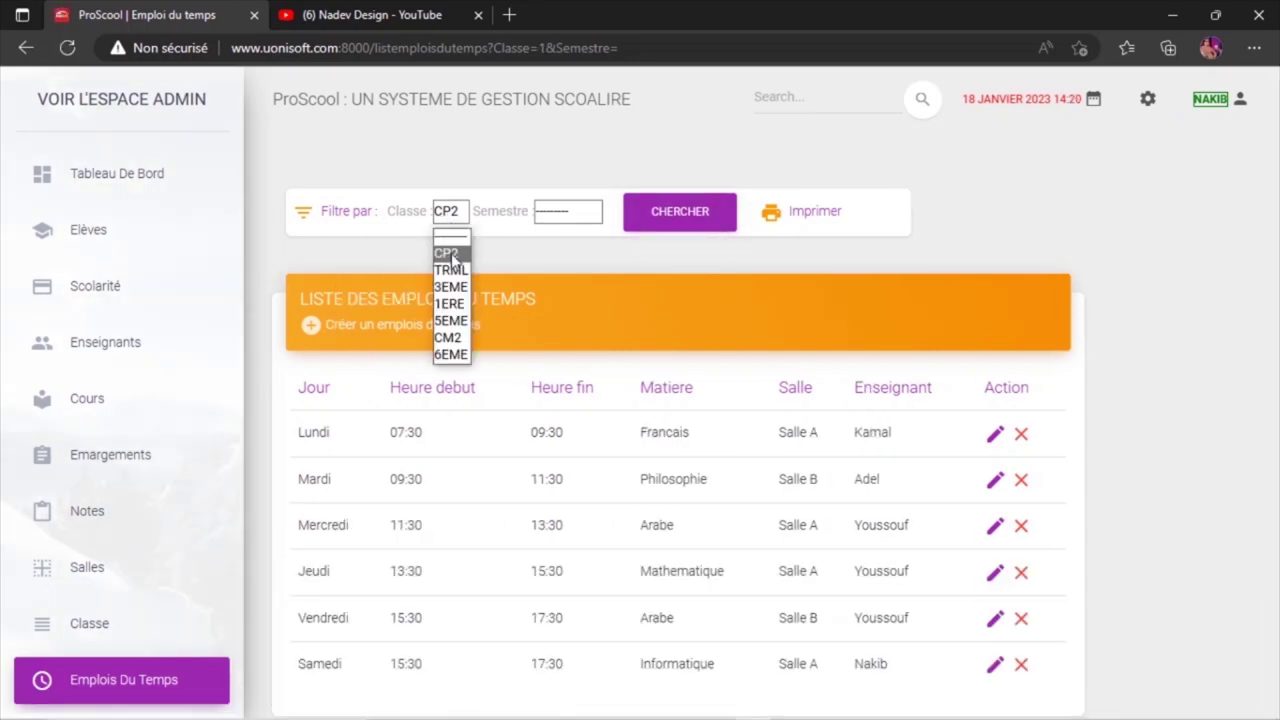
{"action": "left_click", "coordinate": [447, 253]}
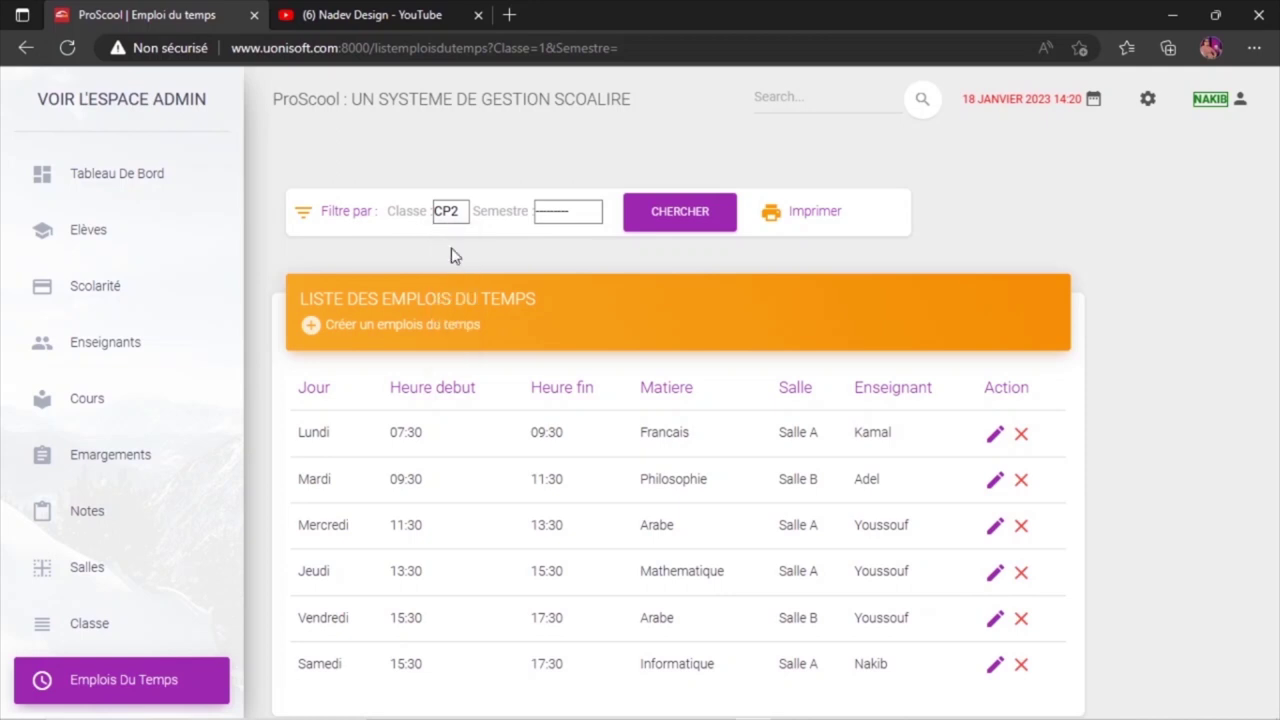
{"action": "left_click", "coordinate": [684, 232]}
{"action": "scroll", "coordinate": [1176, 353], "scroll_direction": "down", "scroll_amount": 1}
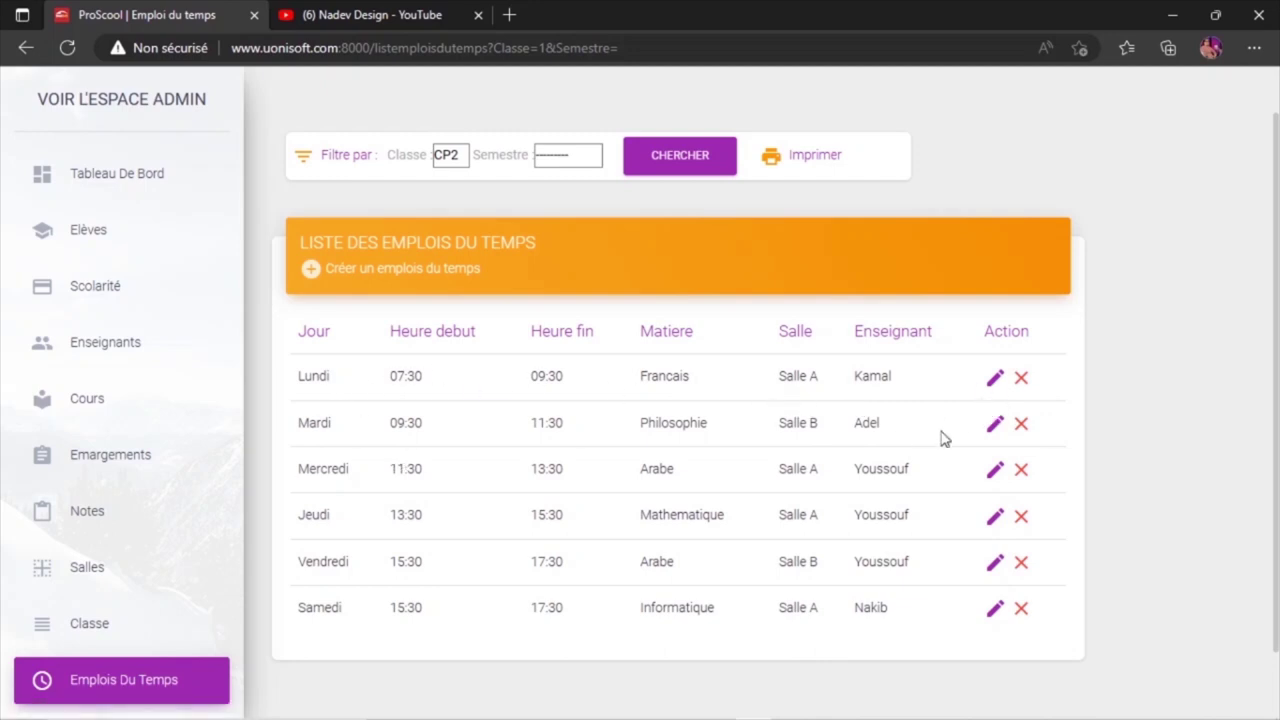
Open the Lundi Francais entry of class CP2 for editing and change its class to 6EME.
{"action": "left_click", "coordinate": [995, 384]}
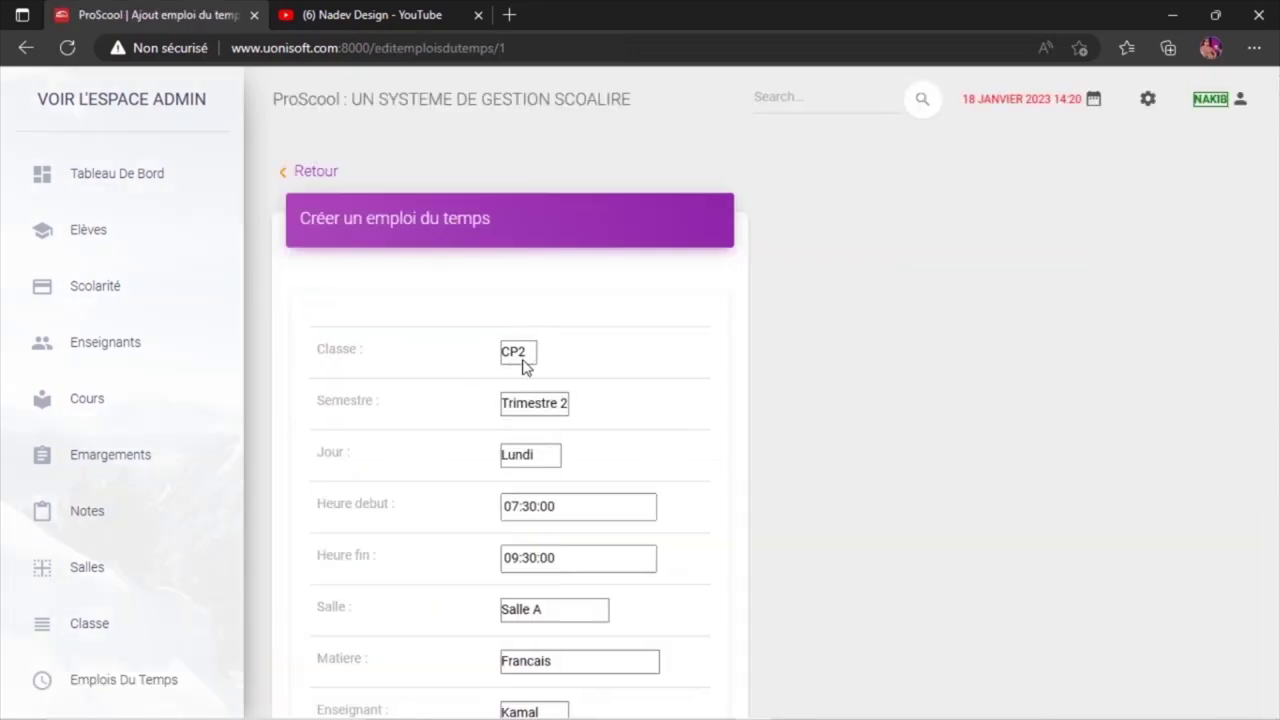
{"action": "left_click", "coordinate": [517, 352]}
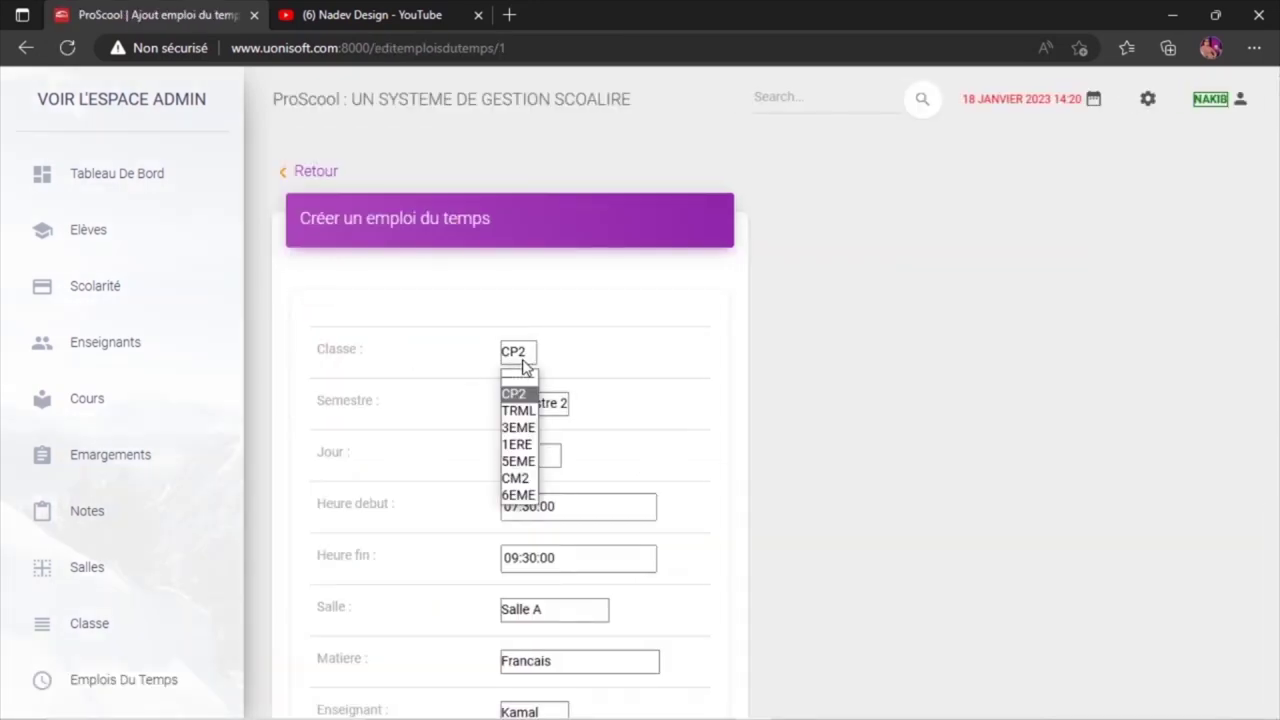
{"action": "left_click", "coordinate": [515, 494]}
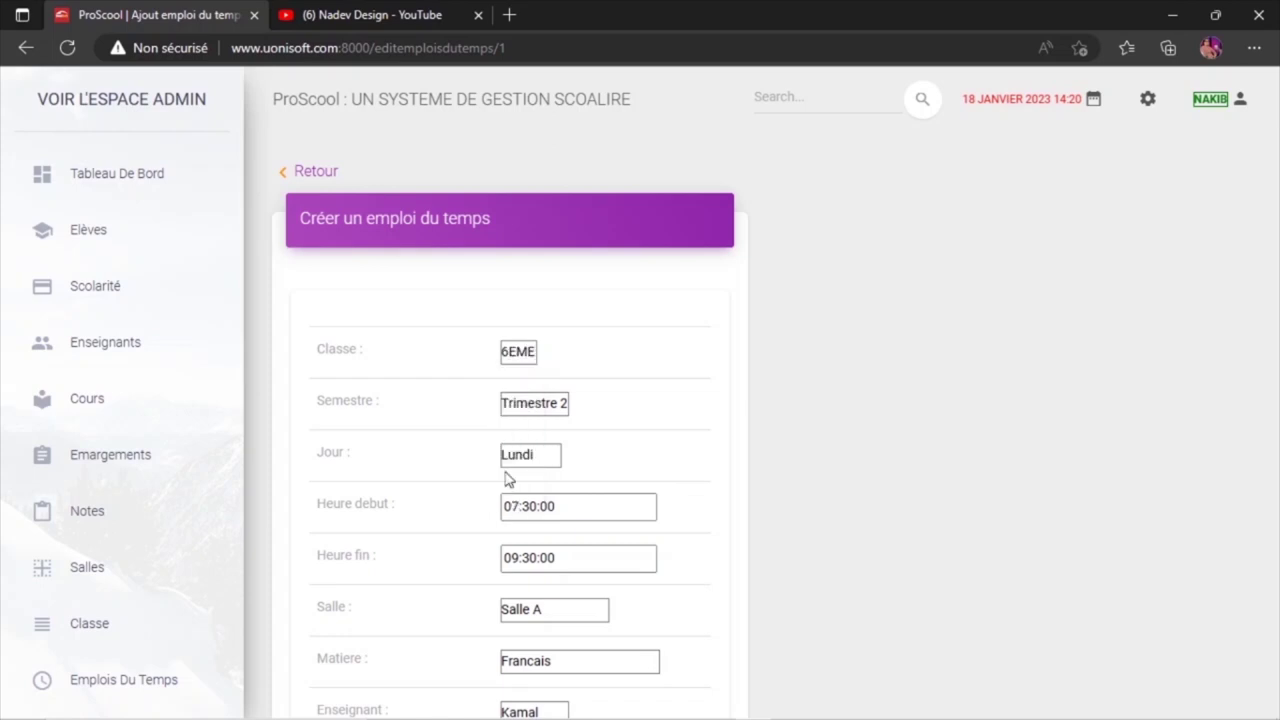
{"action": "left_click", "coordinate": [533, 405]}
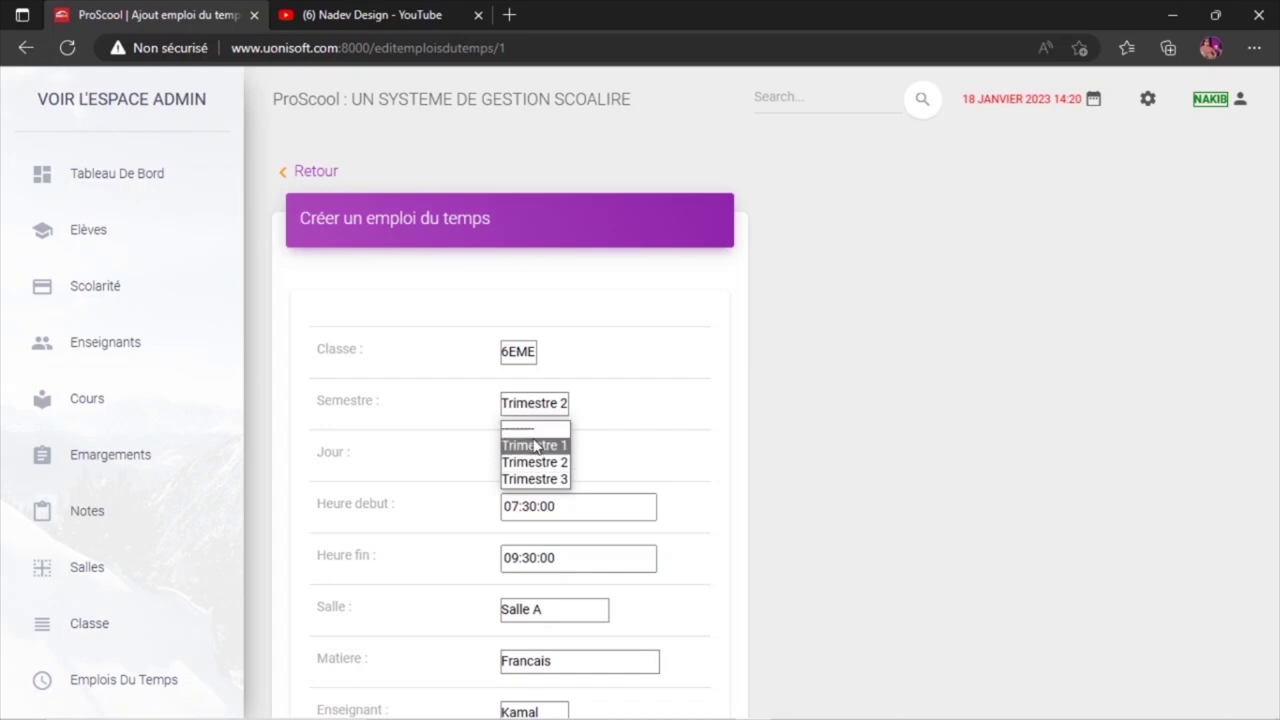
Set the Lundi Francais entry's class to CP2 and its semester to Trimestre 3.
{"action": "left_click", "coordinate": [513, 354]}
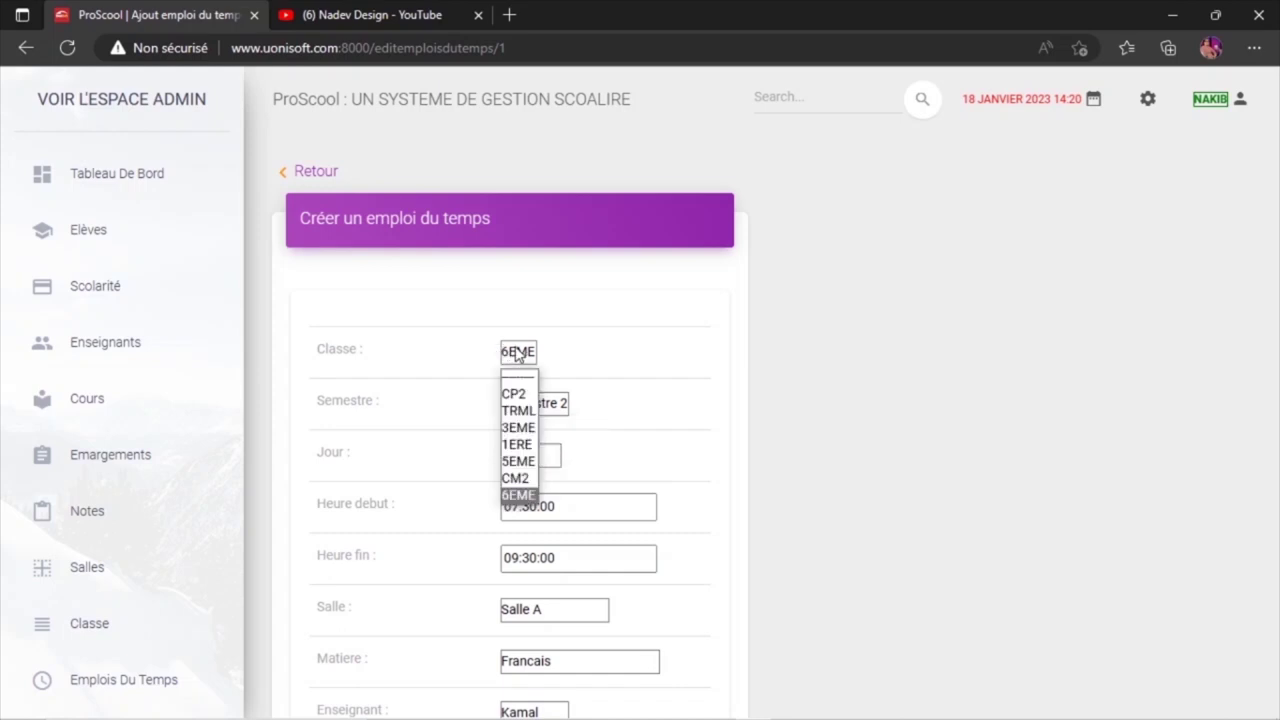
{"action": "left_click", "coordinate": [515, 394]}
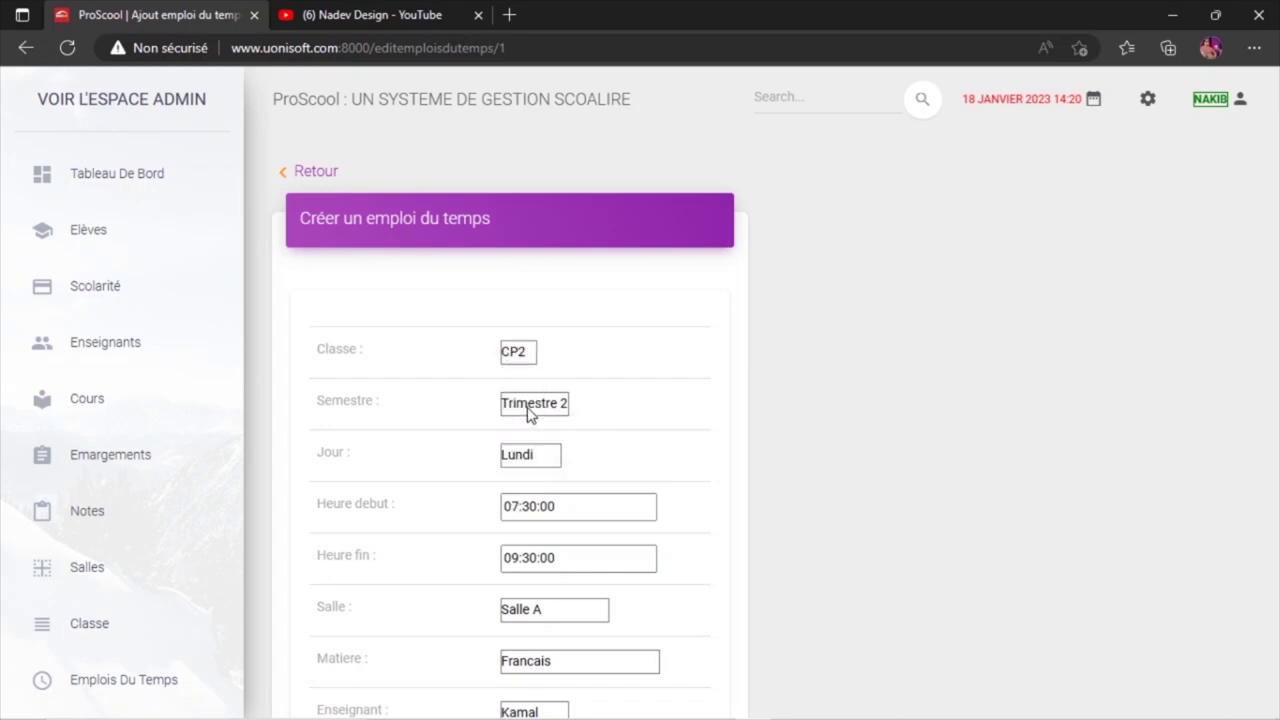
{"action": "left_click", "coordinate": [527, 410]}
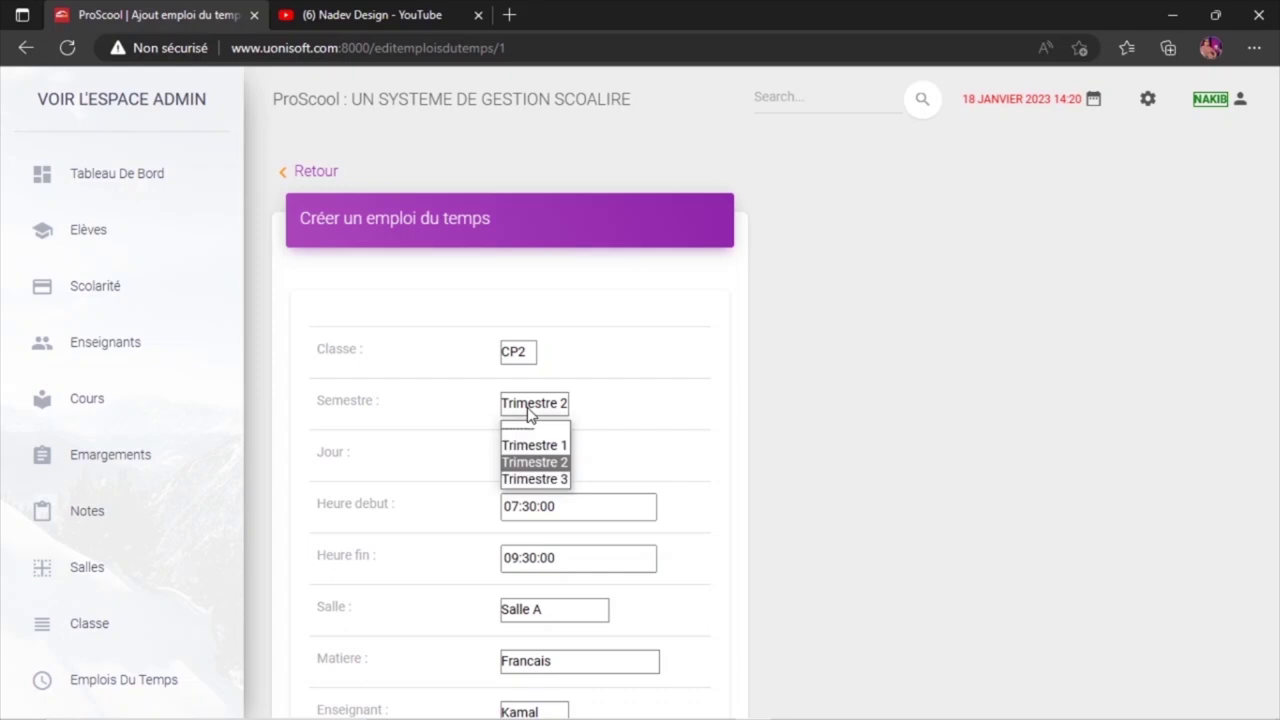
{"action": "left_click", "coordinate": [530, 480]}
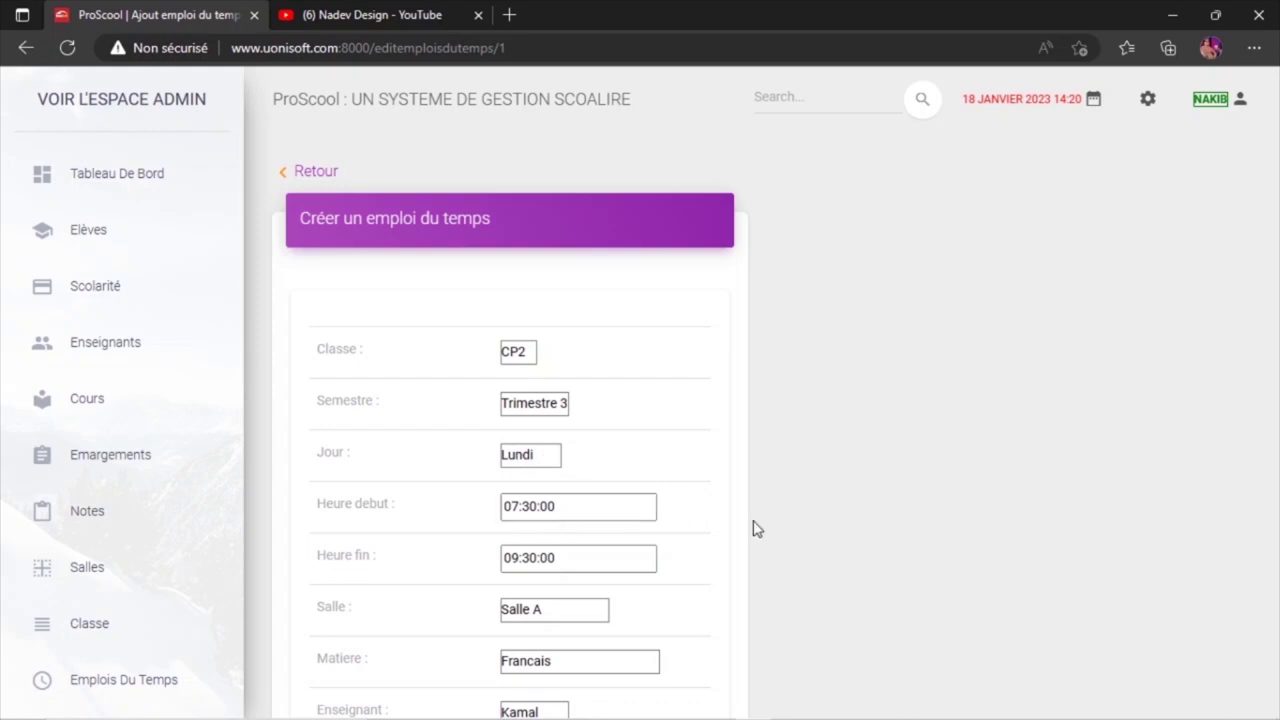
Assign the teacher listed directly after the current one to the Lundi Francais entry and submit the change.
{"action": "scroll", "coordinate": [757, 529], "scroll_direction": "down", "scroll_amount": 2}
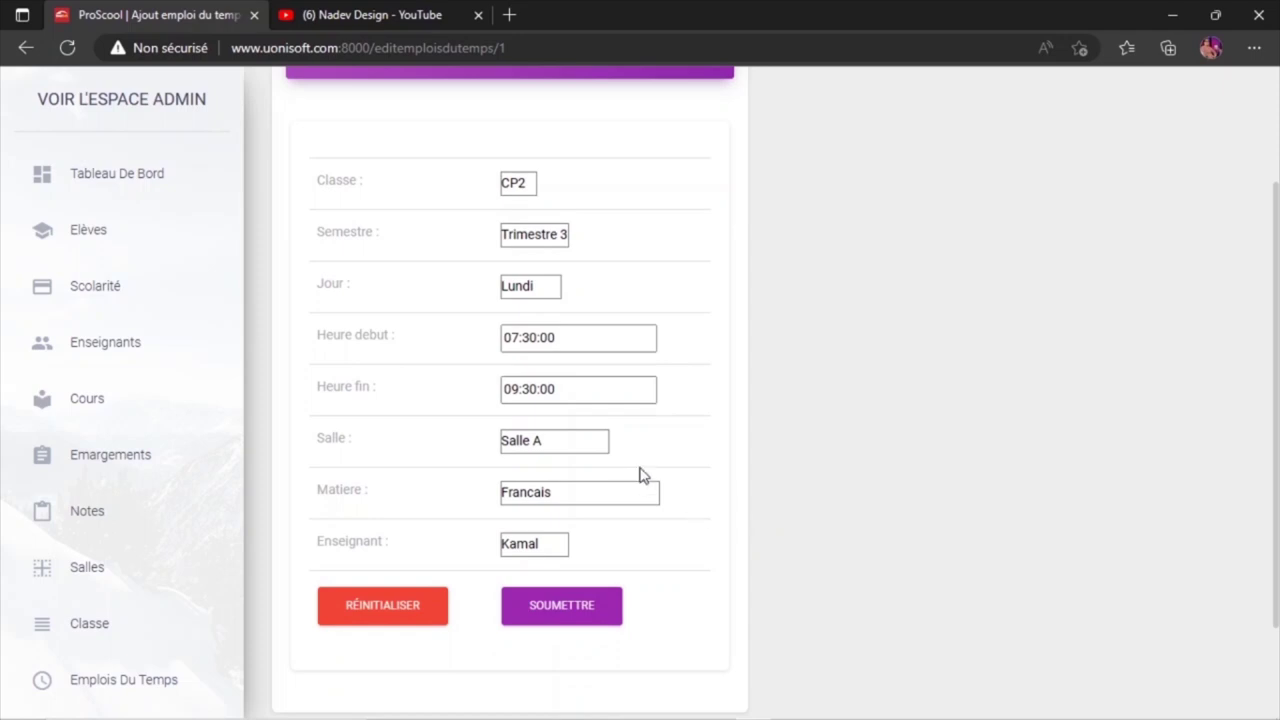
{"action": "left_click", "coordinate": [517, 559]}
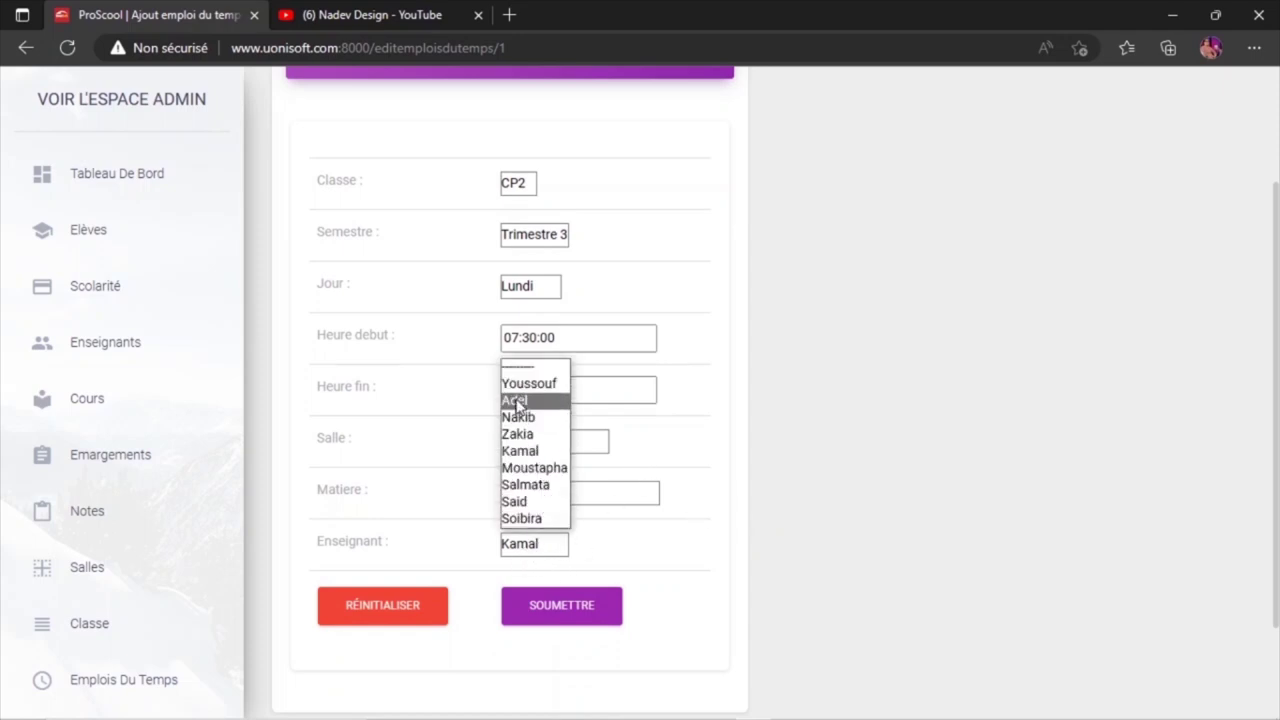
{"action": "left_click", "coordinate": [520, 468]}
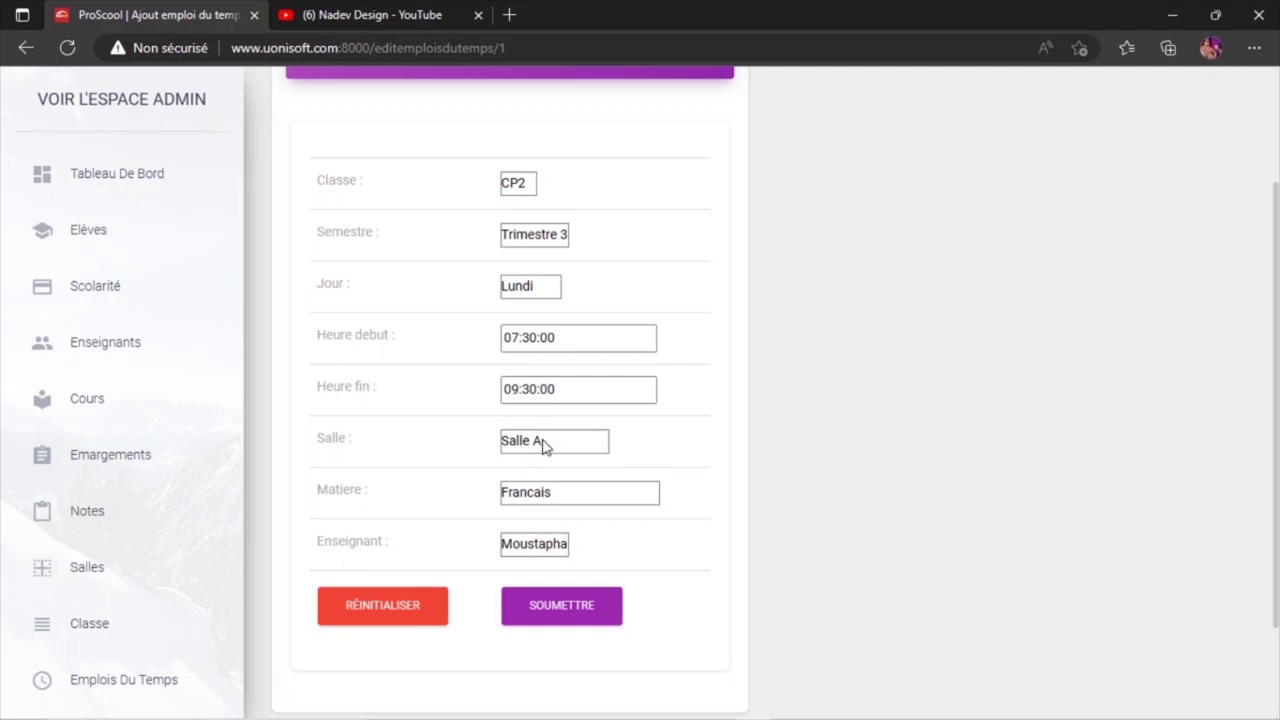
{"action": "left_click", "coordinate": [567, 613]}
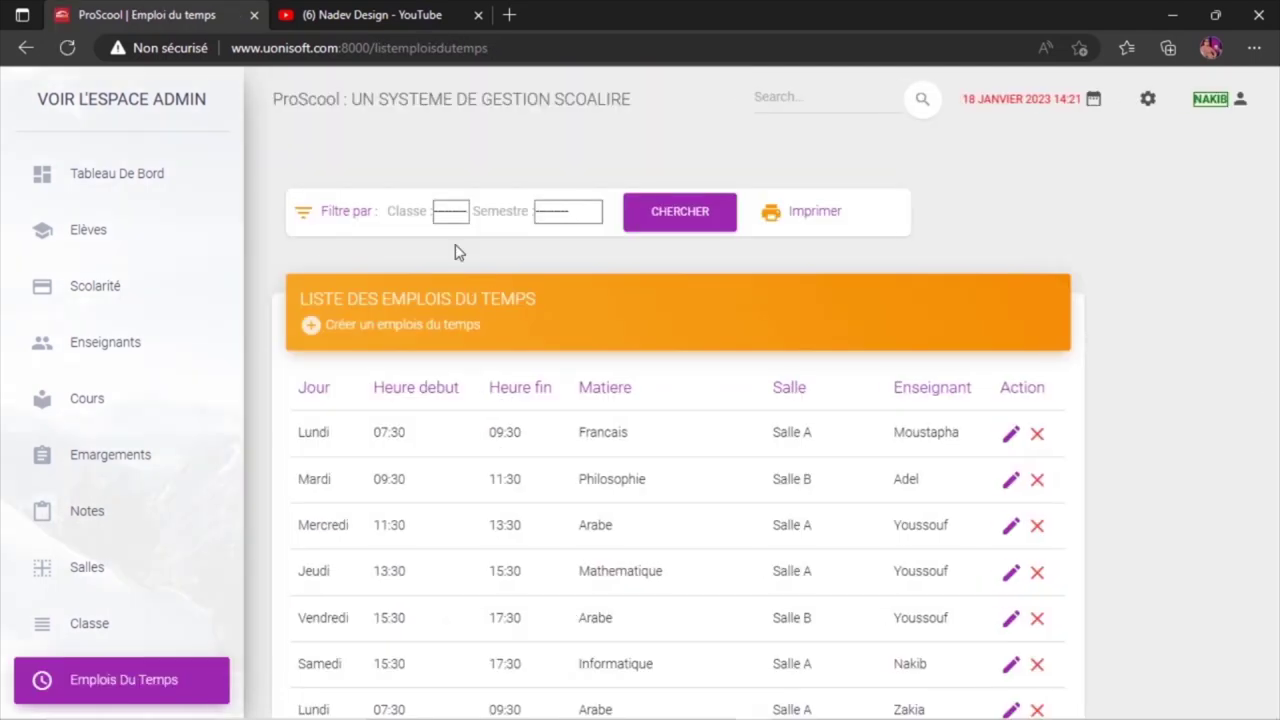
Filter the timetables by the class CP2 to check the edited Lundi Francais entry.
{"action": "left_click", "coordinate": [444, 214]}
{"action": "left_click", "coordinate": [446, 254]}
{"action": "left_click", "coordinate": [680, 214]}
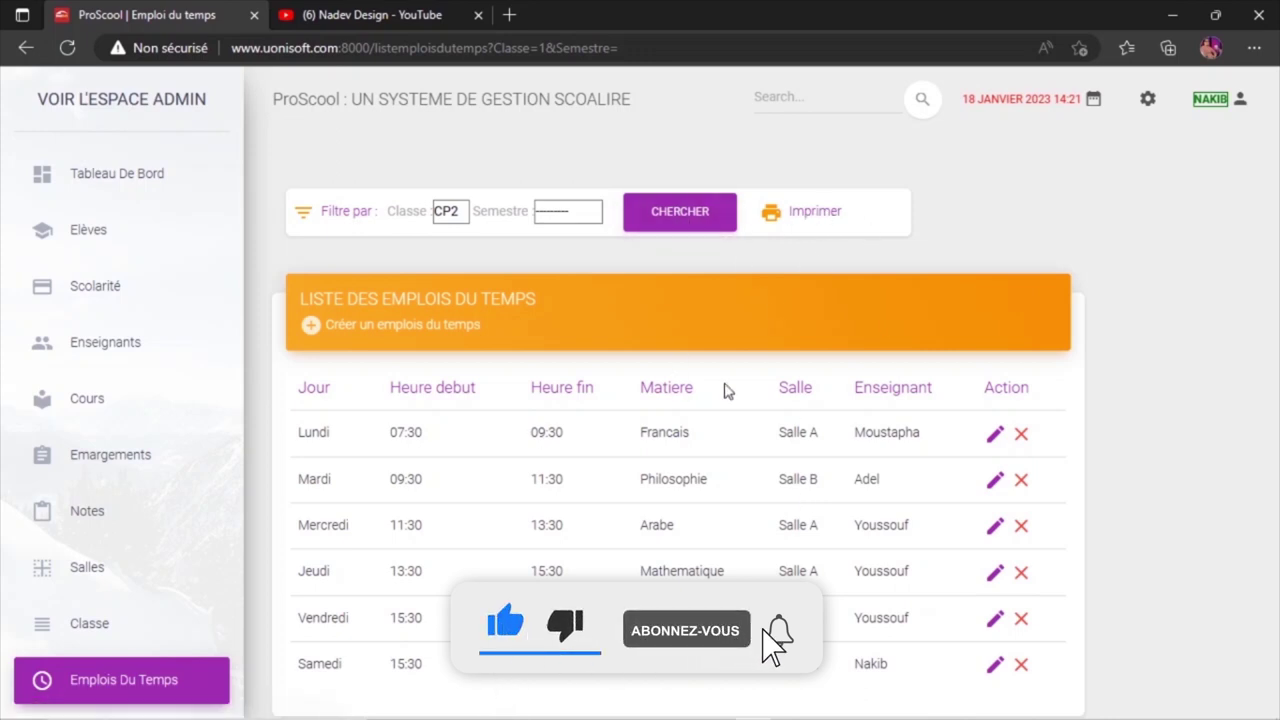
Return to the unfiltered timetable list and open its print preview.
{"action": "key", "text": "alt+Left"}
{"action": "left_click", "coordinate": [826, 213]}
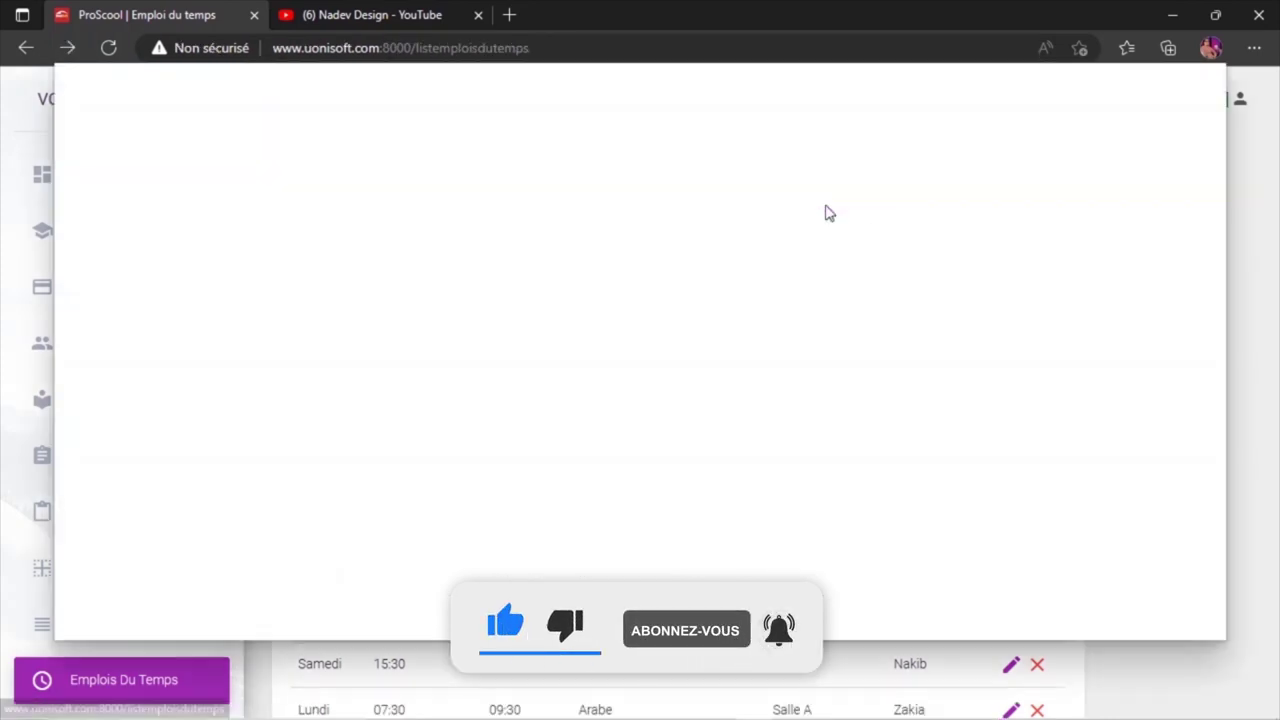